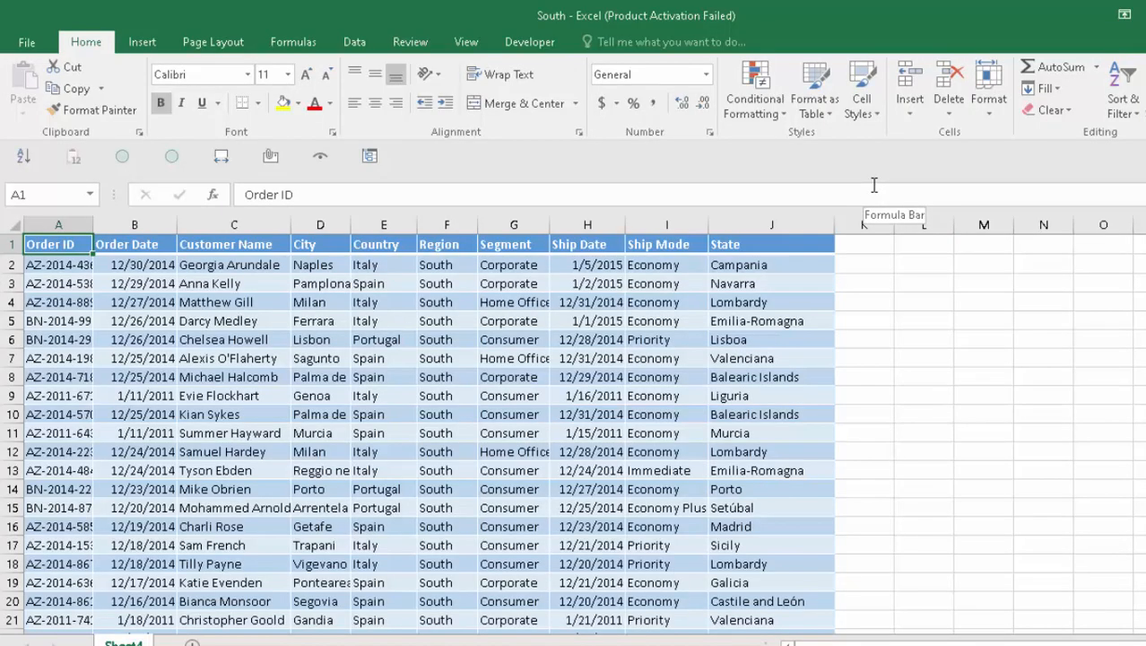
# - Create a new blank workbook and copy the entire South order table
pyautogui.hotkey('ctrl', 'n')
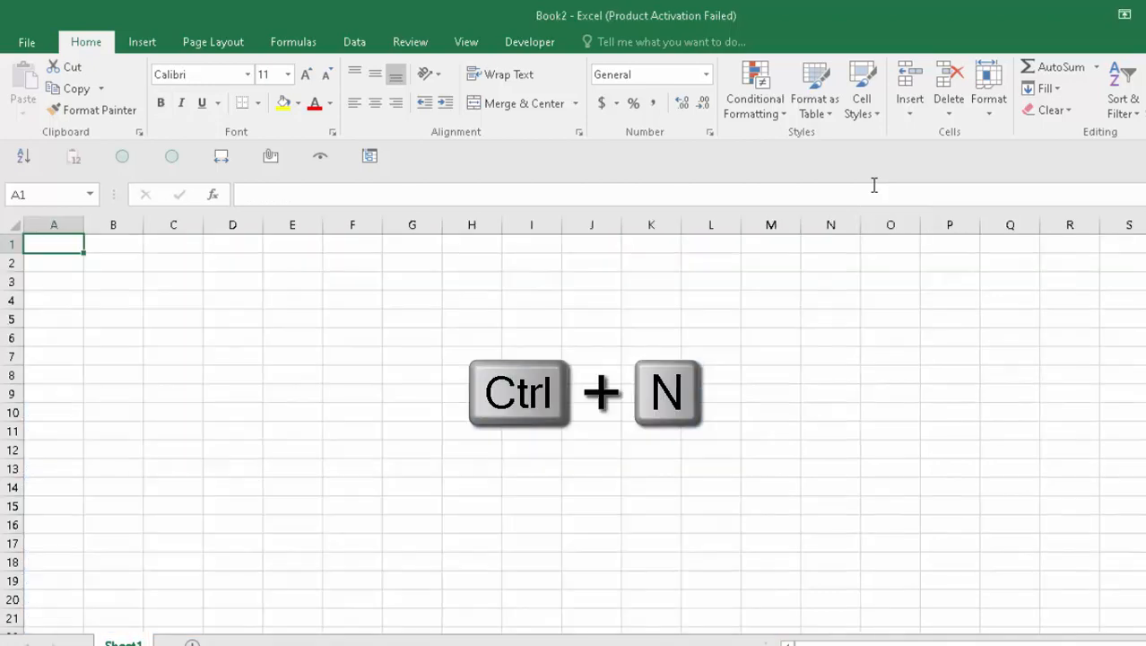
pyautogui.hotkey('ctrl', 'w')
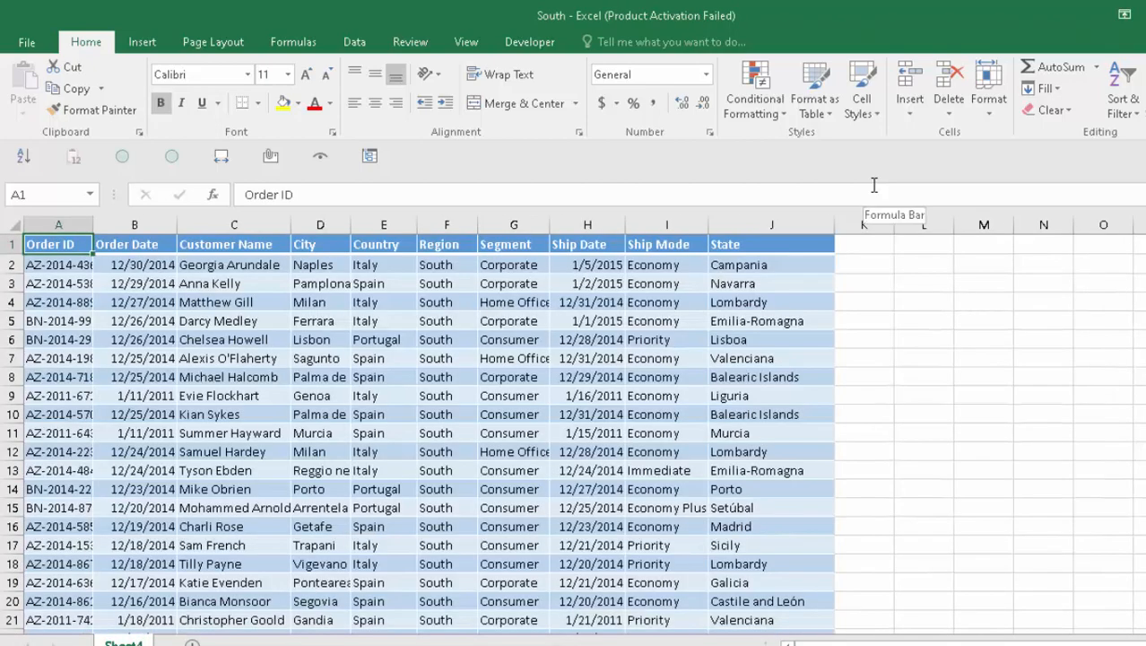
pyautogui.hotkey('ctrl', 'a')
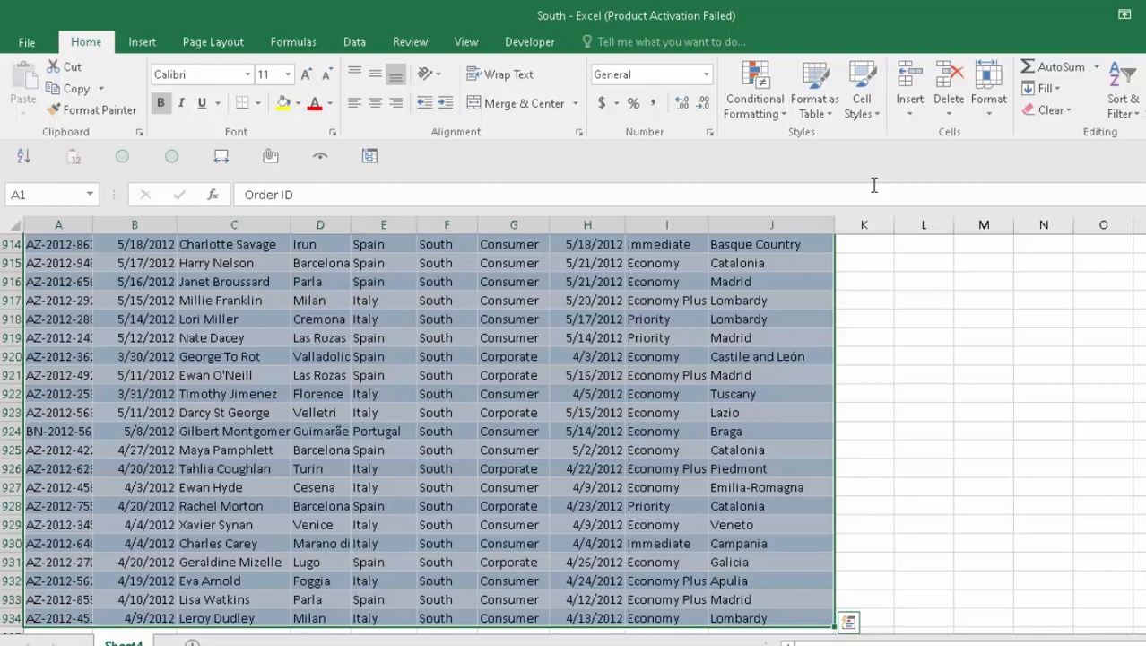
pyautogui.hotkey('ctrl', 'c')
# - Paste the South table at A1 of Book2 and widen the State column to fit
pyautogui.hotkey('ctrl', 'Tab')
pyautogui.hotkey('ctrl', 'v')
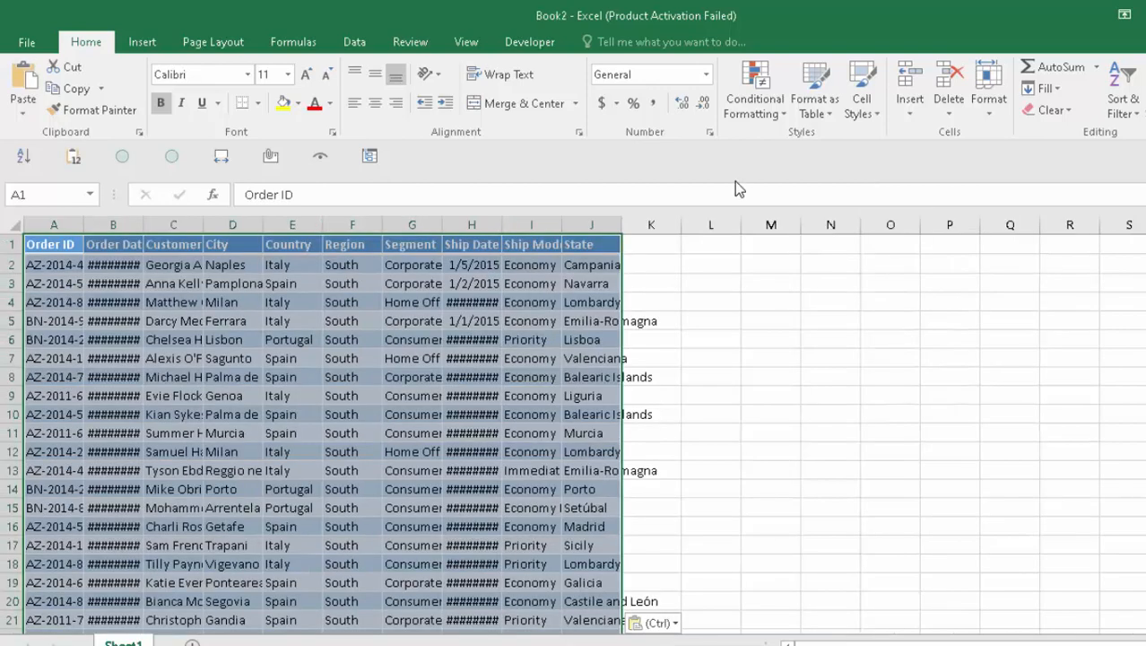
pyautogui.doubleClick(622, 225)
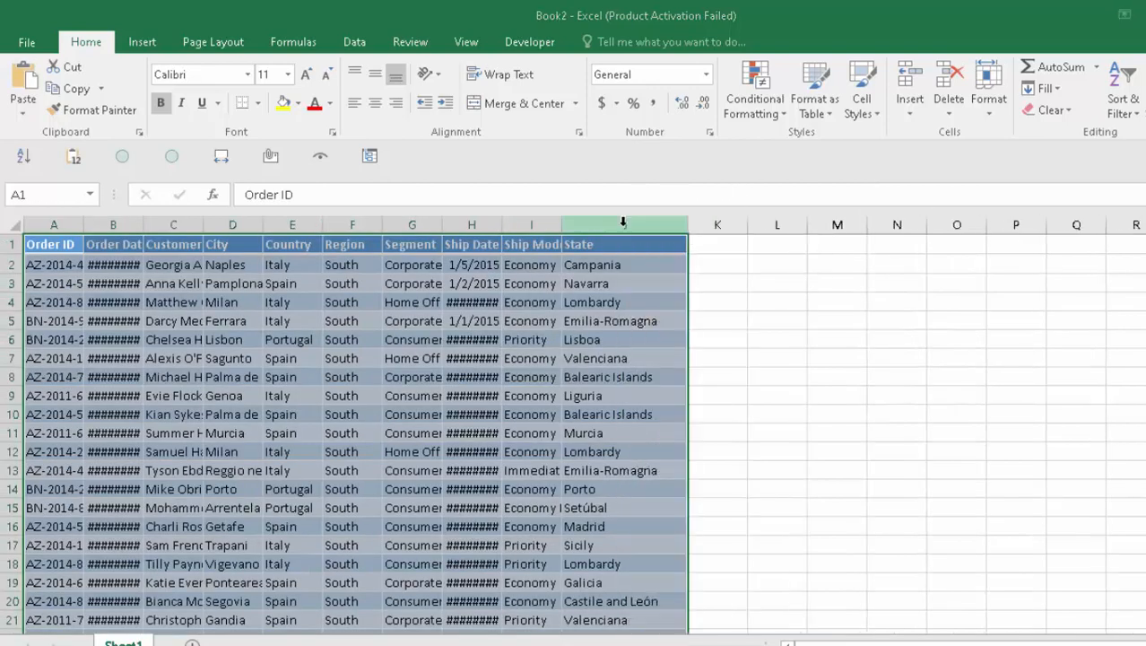
pyautogui.hotkey('ctrl', 'Tab')
pyautogui.hotkey('ctrl', 'Tab')
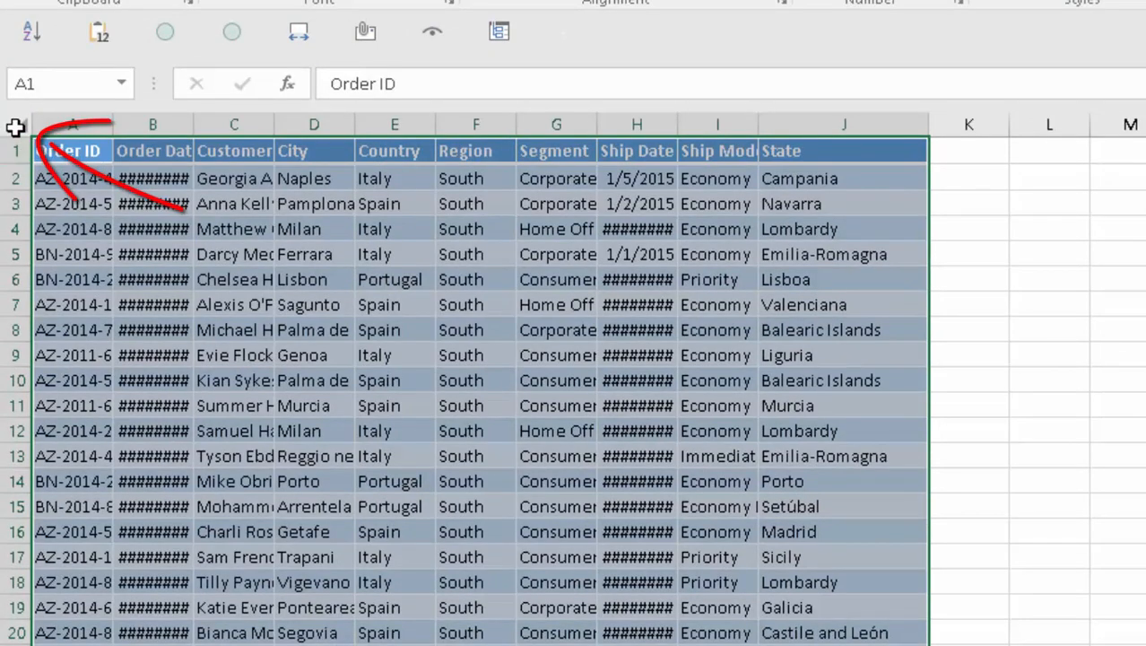
pyautogui.click(15, 128)
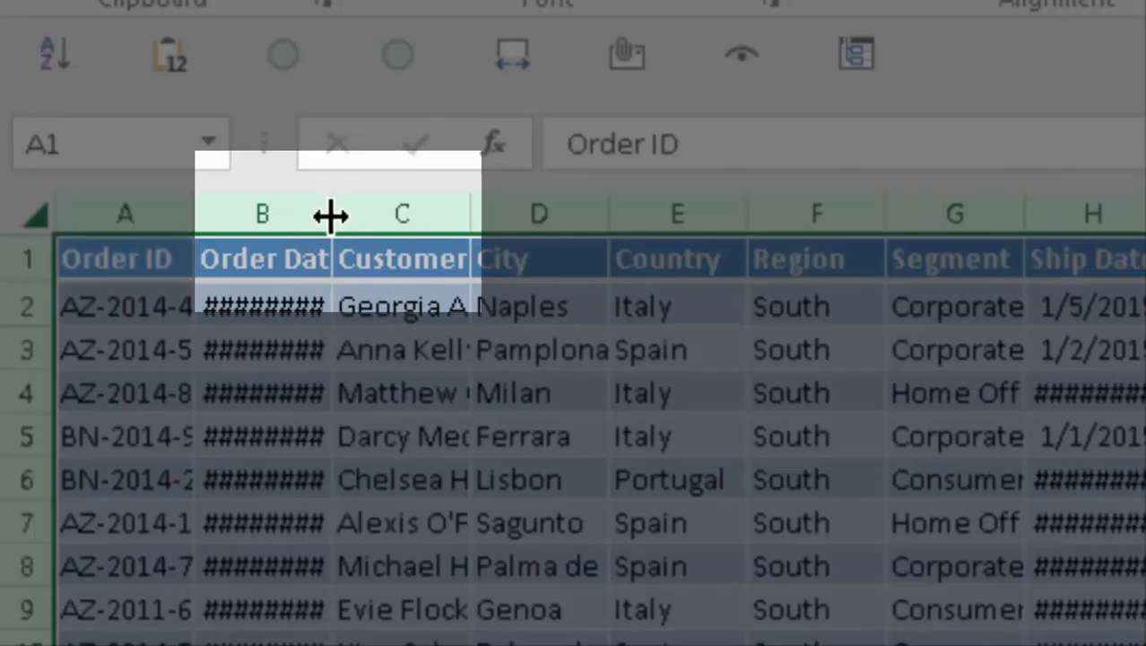
# - AutoFit all columns so Order Date shows full dates like 12/30/2014
pyautogui.doubleClick(330, 215)
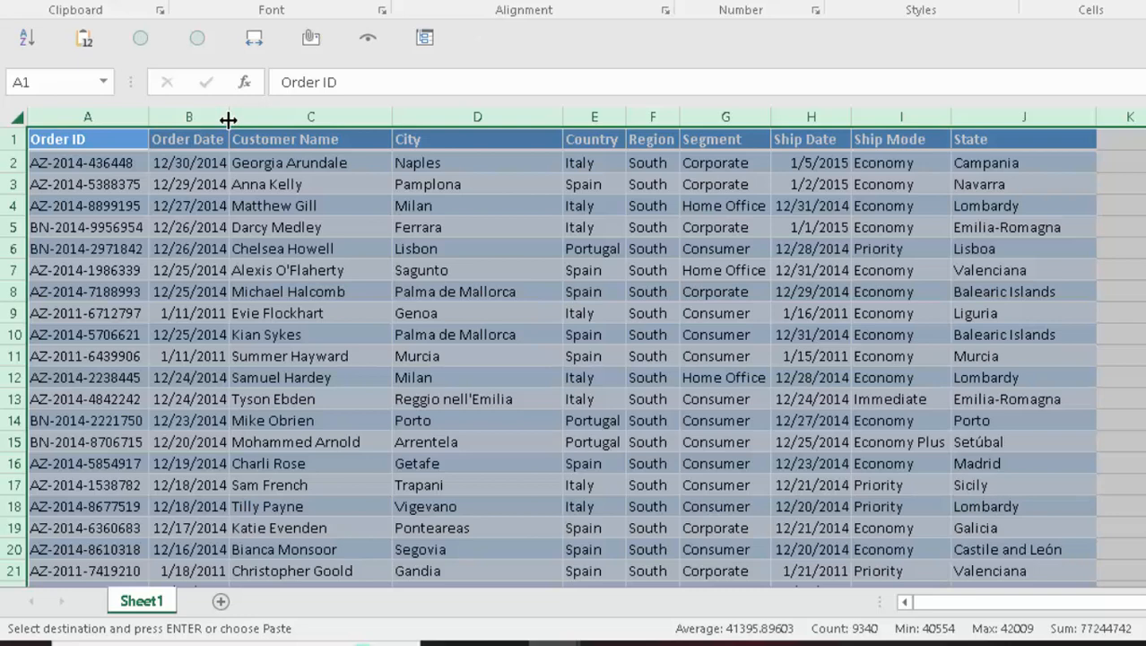
pyautogui.press('Down')
pyautogui.press('Right')
pyautogui.press('Right')
pyautogui.press('Right')
pyautogui.press('Right')
pyautogui.press('Right')
pyautogui.press('Right')
pyautogui.press('Right')
pyautogui.press('Left')
pyautogui.press('Up')
pyautogui.press('Left')
pyautogui.press('Left')
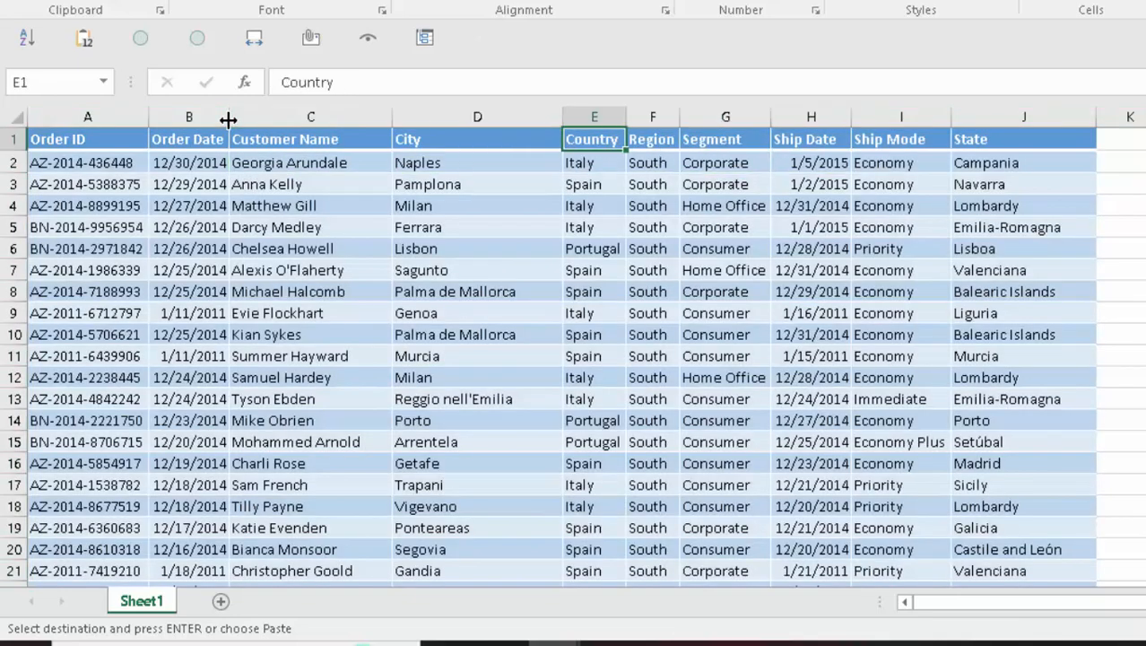
pyautogui.hotkey('ctrl', 'Home')
pyautogui.press('Down')
pyautogui.press('Right')
pyautogui.press('Right')
pyautogui.press('Right')
pyautogui.press('Right')
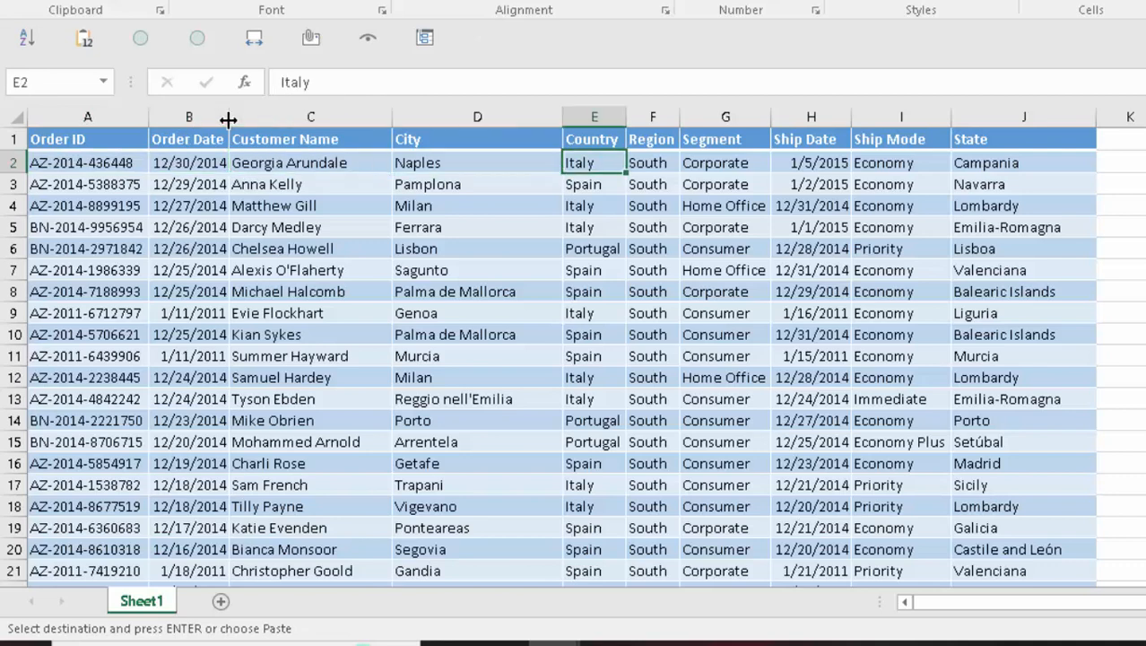
pyautogui.press('Right')
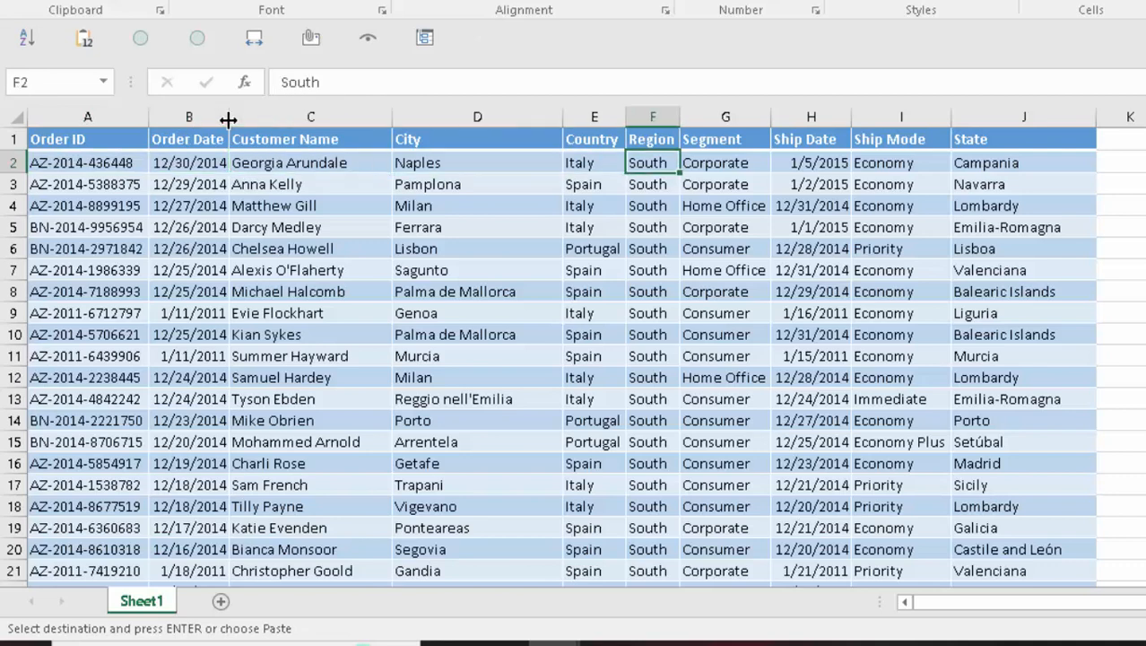
# - Review the Region column and header row out to K1, ending back at A1
pyautogui.hotkey('ctrl', 'Home')
pyautogui.press('Down')
pyautogui.press('Right')
pyautogui.press('Right')
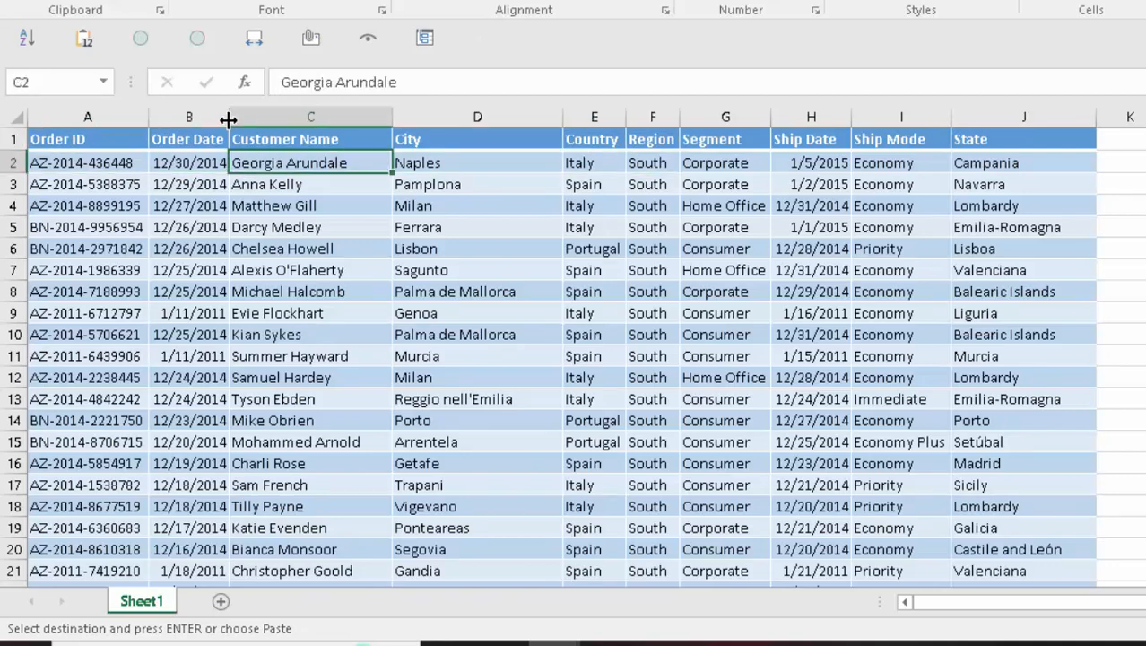
pyautogui.press('Right')
pyautogui.press('Right')
pyautogui.press('Right')
pyautogui.hotkey('ctrl', 'shift', 'Down')
pyautogui.hotkey('ctrl', 'Up')
pyautogui.press('Right')
pyautogui.press('Right')
pyautogui.press('Right')
pyautogui.press('Right')
pyautogui.press('Right')
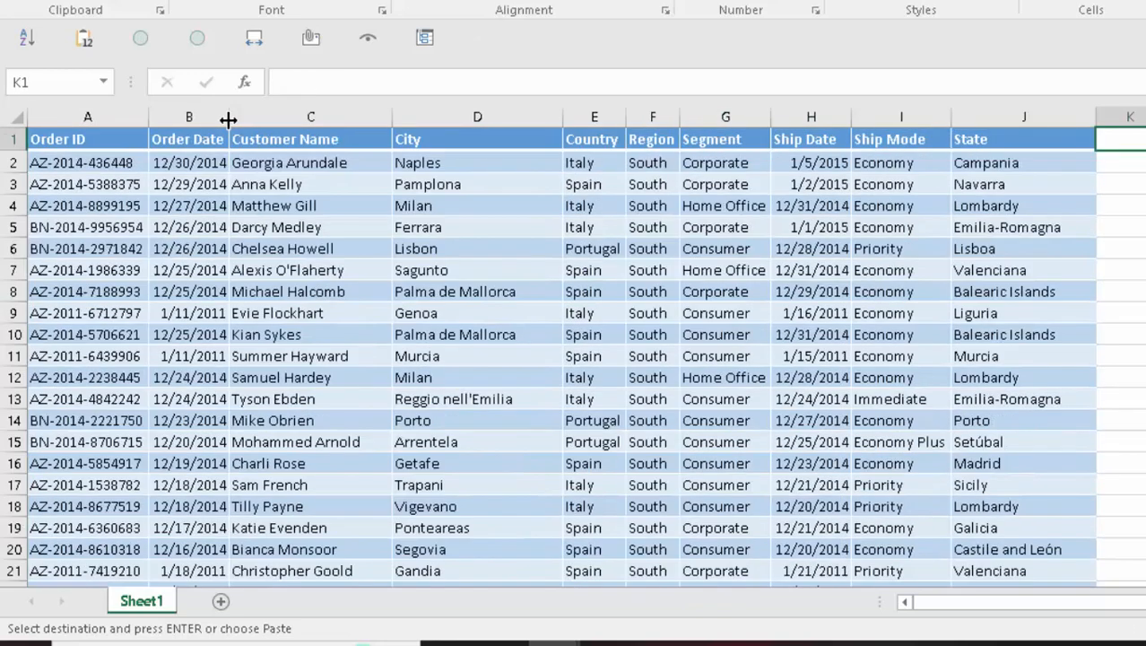
pyautogui.hotkey('ctrl', 'Left')
pyautogui.hotkey('ctrl', 'Left')
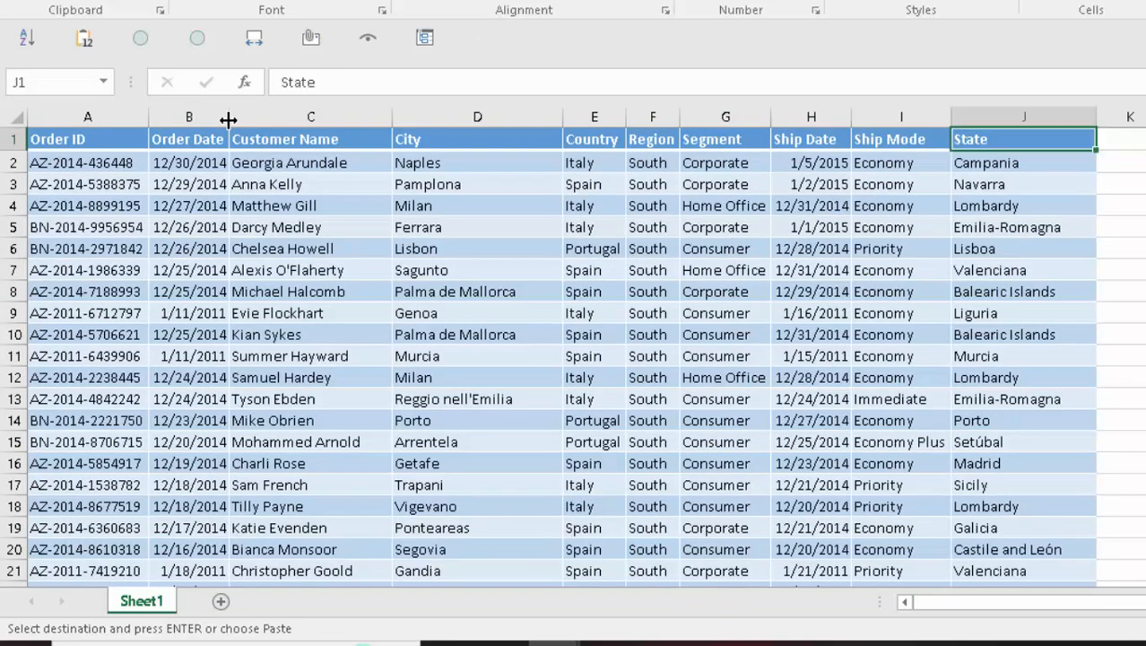
pyautogui.hotkey('alt', 'Tab')
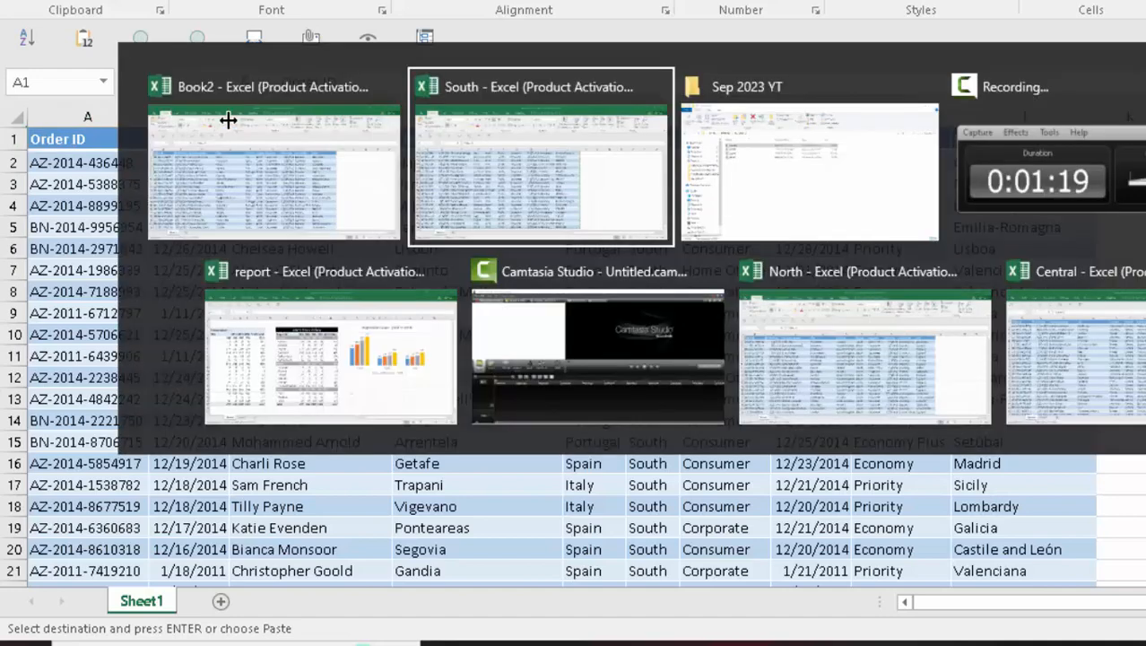
# - Switch to the North workbook and position the cursor at cell A1
pyautogui.hotkey('alt', 'Tab')
pyautogui.hotkey('alt', 'Tab')
pyautogui.hotkey('alt', 'Tab')
pyautogui.hotkey('alt', 'Tab')
pyautogui.hotkey('alt', 'Tab')
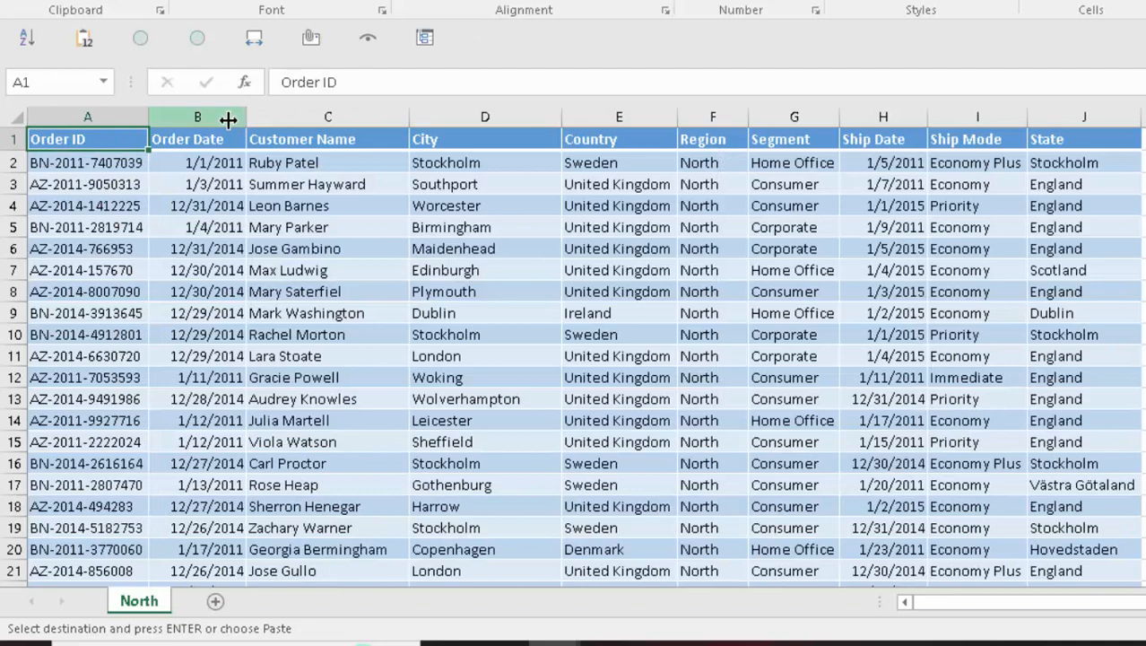
pyautogui.hotkey('ctrl', 'a')
pyautogui.press('Up')
pyautogui.press('Down')
pyautogui.press('Up')
pyautogui.press('Right')
pyautogui.press('Left')
# - Select and copy the North order table A1:J951
pyautogui.hotkey('ctrl', 'shift', 'Right')
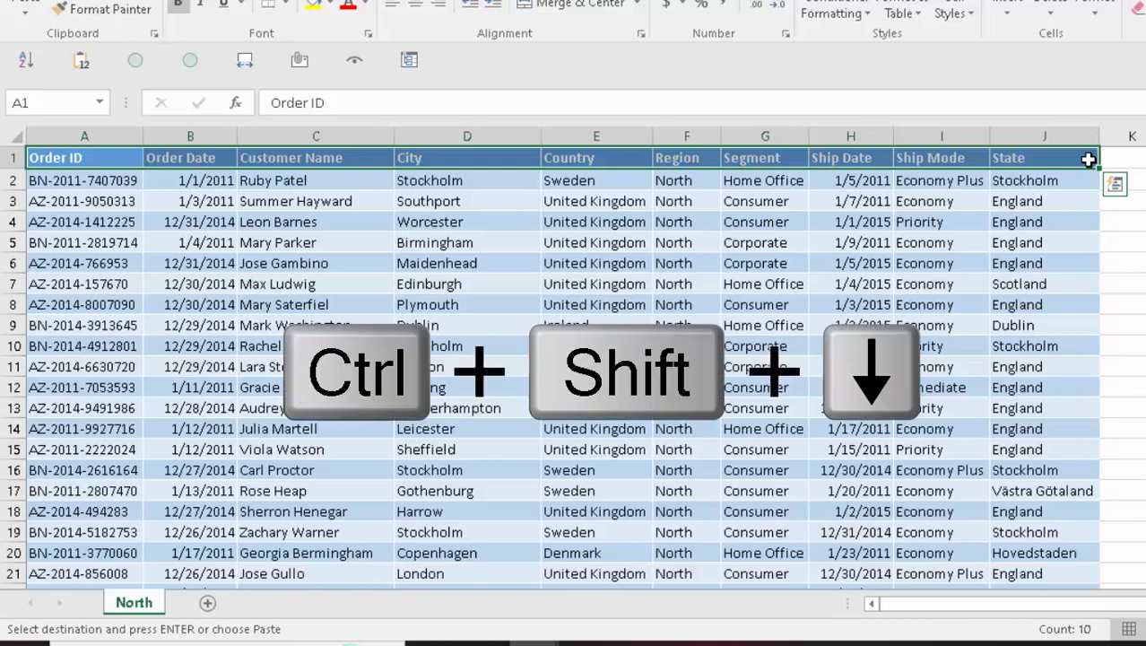
pyautogui.hotkey('ctrl', 'shift', 'Down')
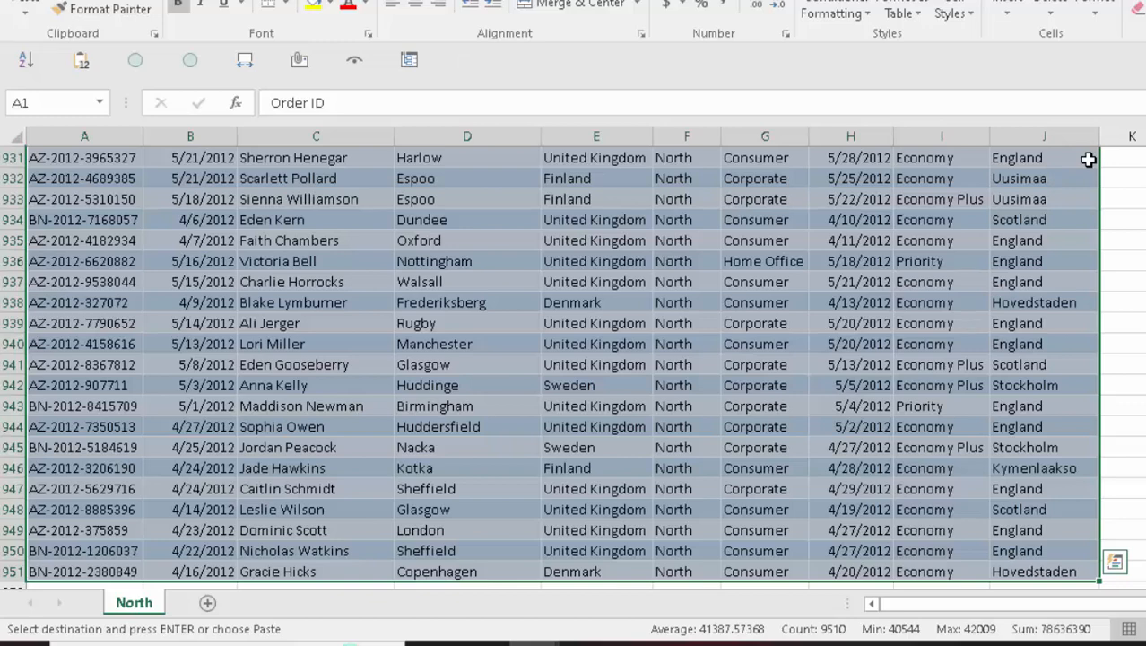
pyautogui.press('Return')
pyautogui.hotkey('ctrl', 'c')
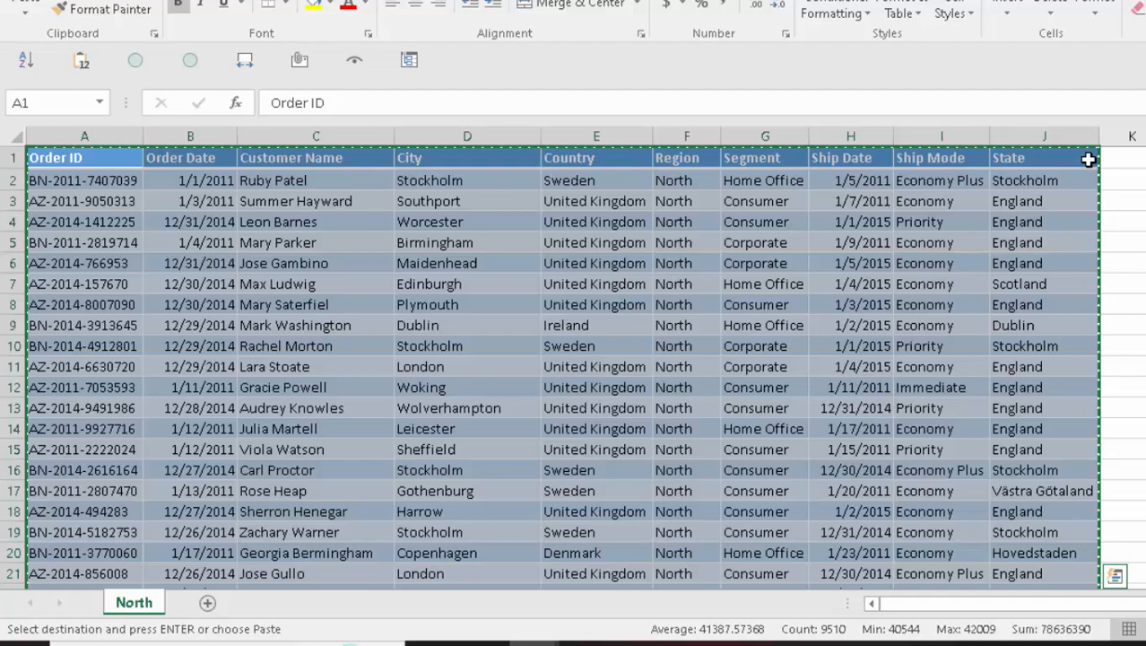
pyautogui.hotkey('alt', 'Tab')
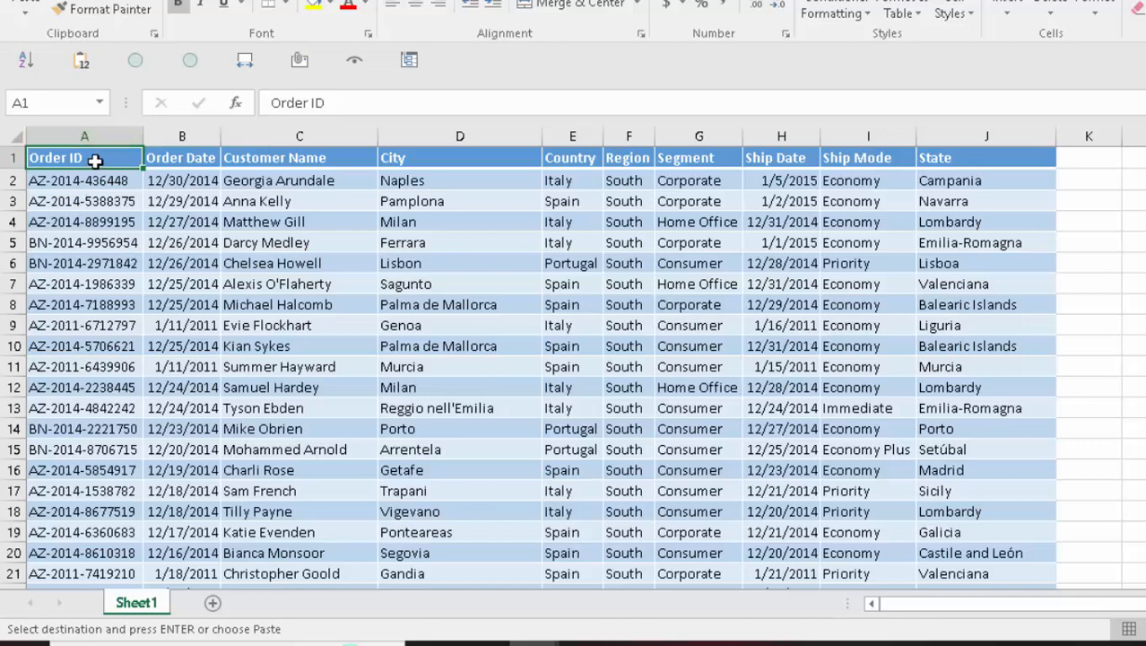
# - Paste the North orders at A935, directly beneath the last South order
pyautogui.hotkey('ctrl', 'Down')
pyautogui.hotkey('ctrl', 'Down')
pyautogui.press('Down')
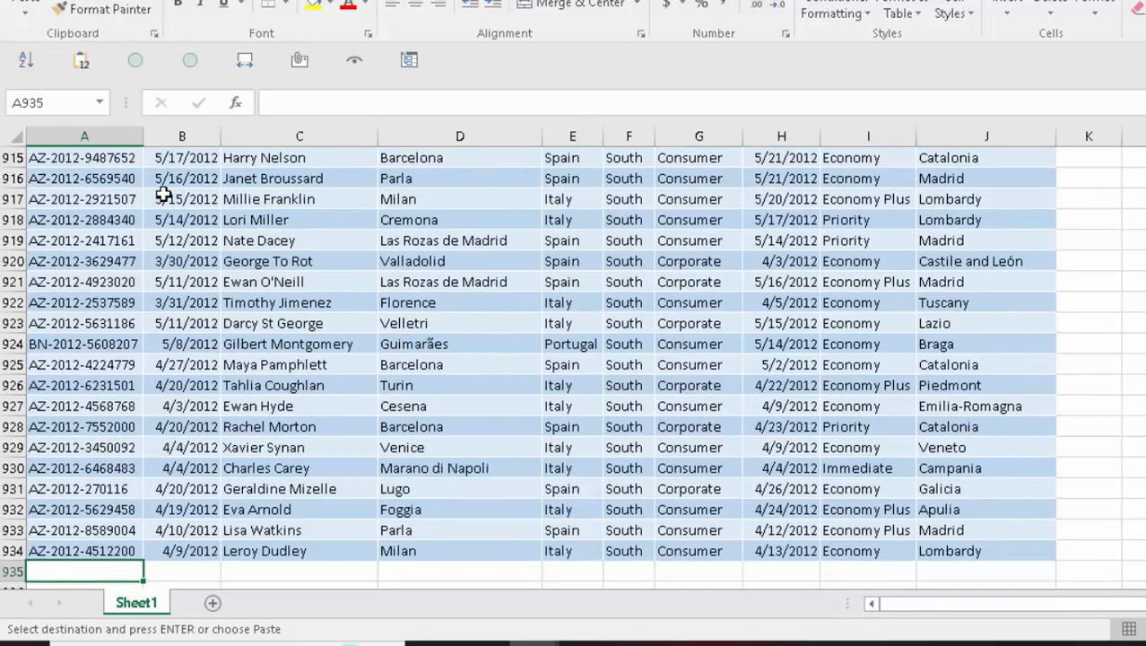
pyautogui.hotkey('ctrl', 'v')
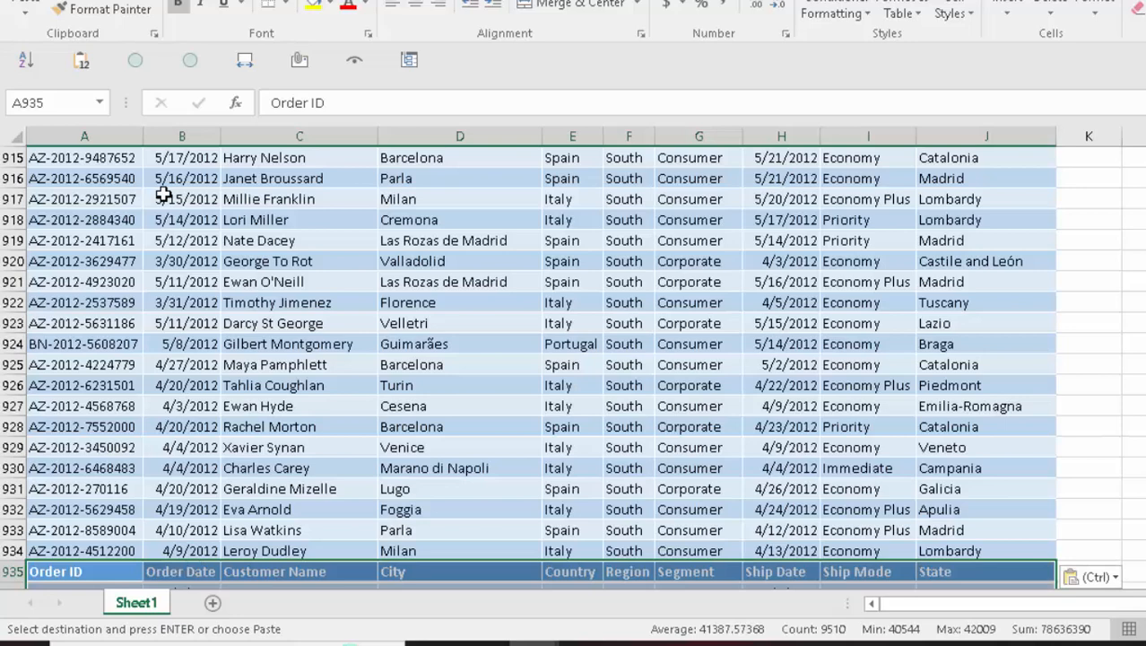
pyautogui.hotkey('alt', 'Tab')
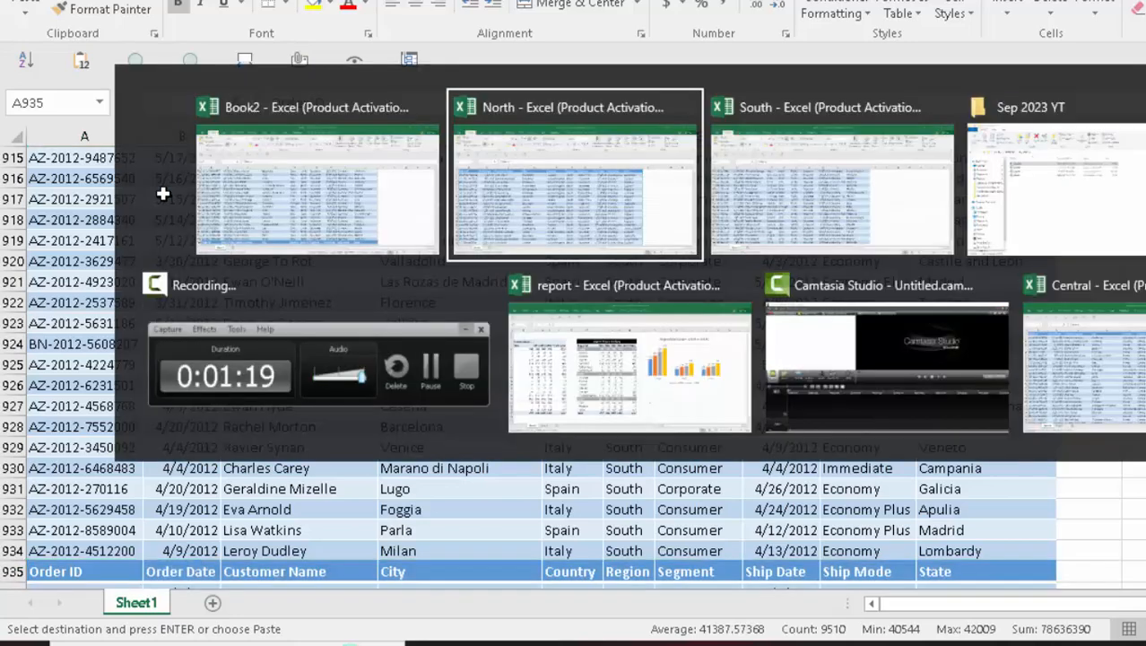
# - Select the whole Central table and paste it into Book2 at A1886
pyautogui.press('Tab')
pyautogui.press('Tab')
pyautogui.press('Tab')
pyautogui.press('Tab')
pyautogui.press('Tab')
pyautogui.press('Tab')
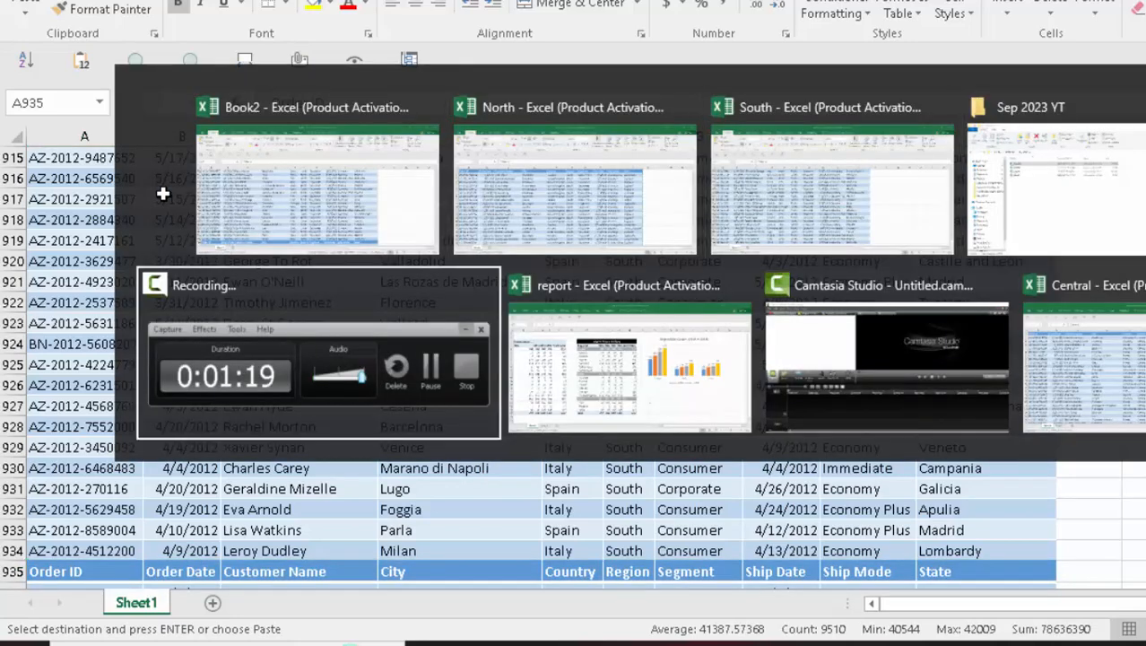
pyautogui.hotkey('ctrl', 'shift', 'End')
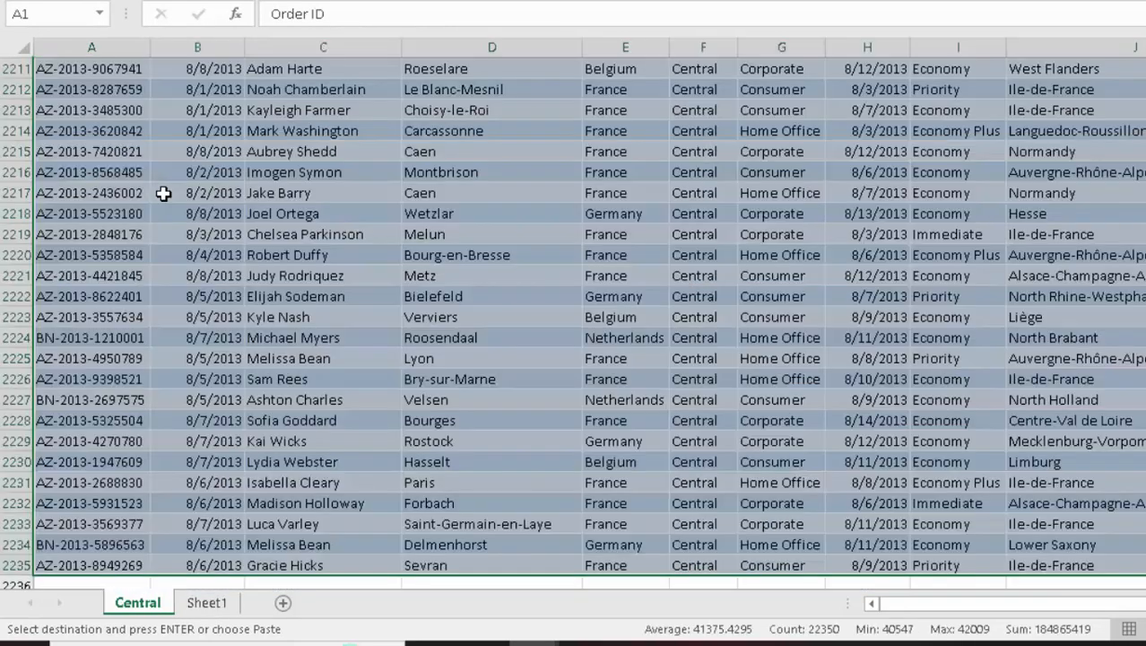
pyautogui.hotkey('alt', 'Tab')
pyautogui.hotkey('ctrl', 'Down')
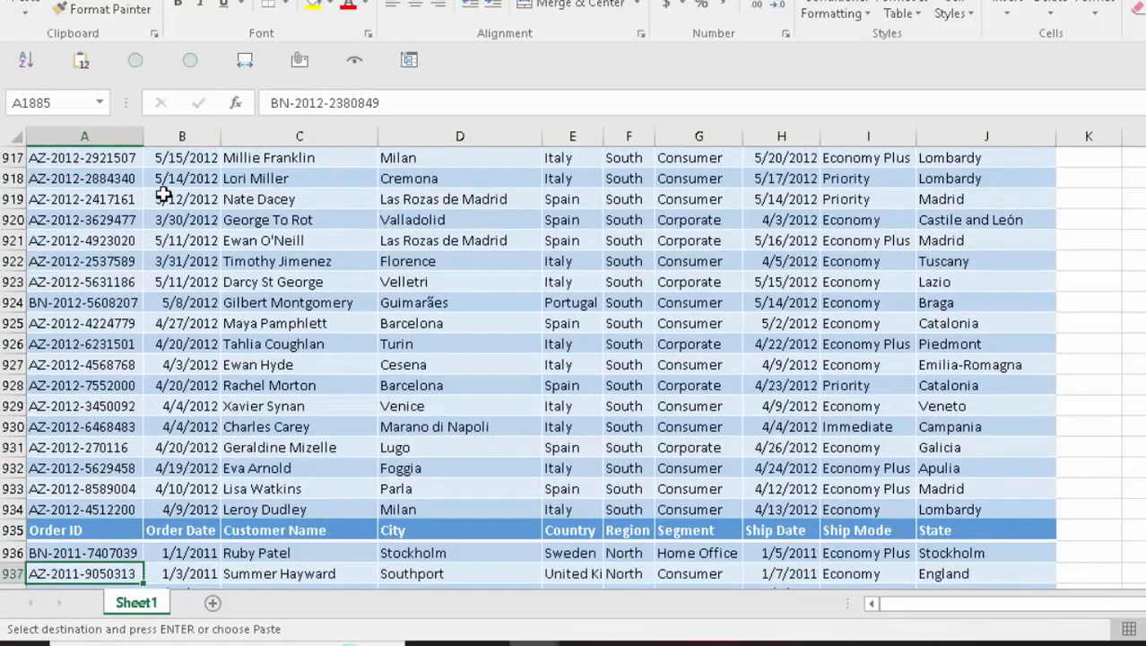
pyautogui.press('Down')
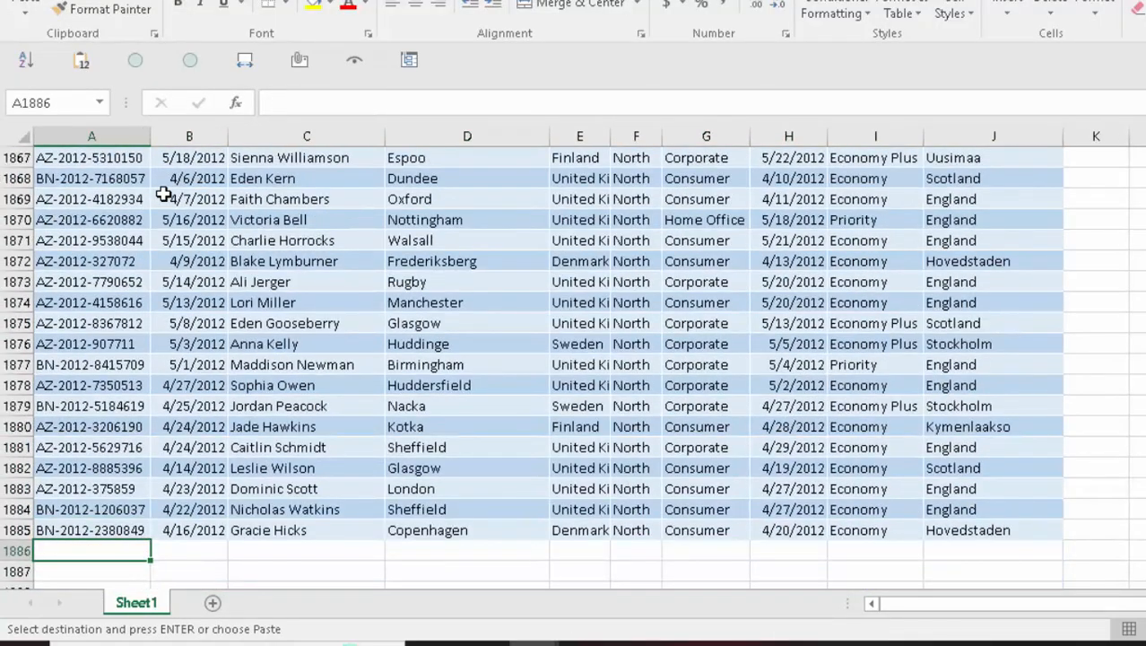
pyautogui.hotkey('ctrl', 'v')
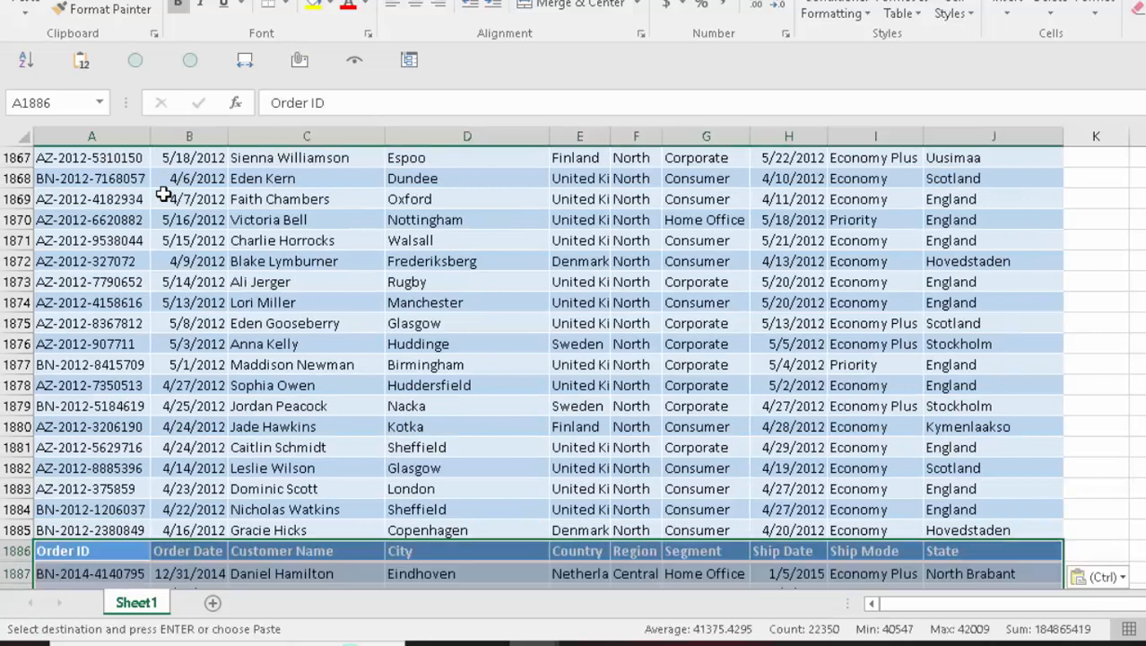
# - Check the last pasted Central rows, then return to cell A1
pyautogui.press('Down')
pyautogui.hotkey('ctrl', 'Down')
pyautogui.press('Right')
pyautogui.press('Right')
pyautogui.press('Right')
pyautogui.press('Right')
pyautogui.press('Right')
pyautogui.press('Right')
pyautogui.press('Up')
pyautogui.press('Up')
pyautogui.press('Right')
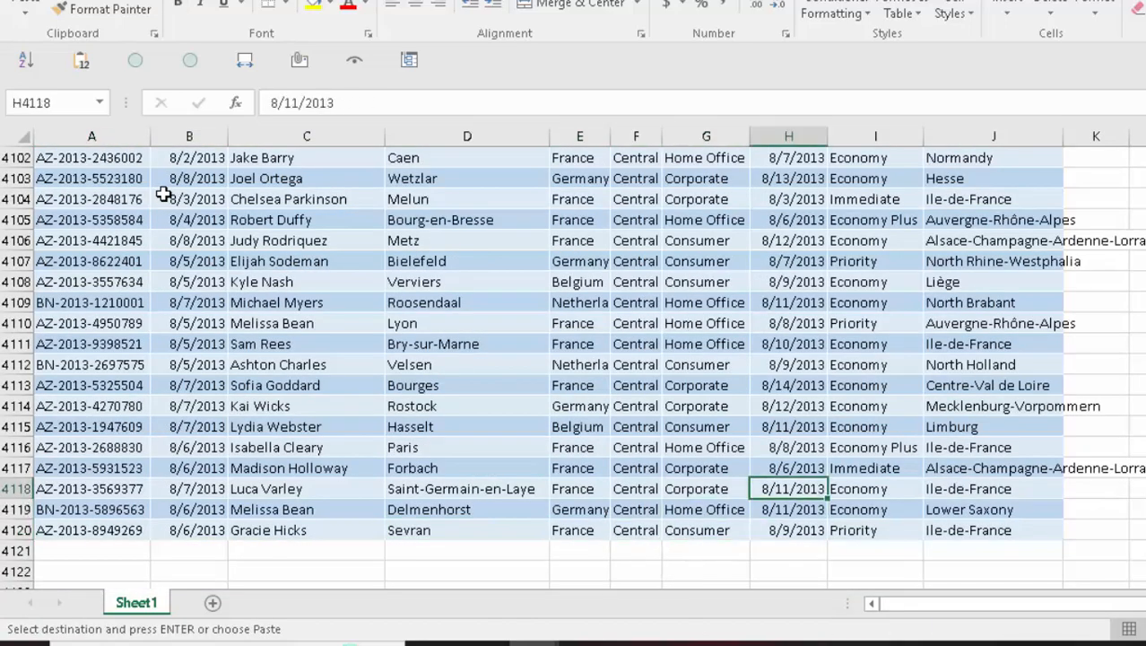
pyautogui.press('Up')
pyautogui.press('Right')
pyautogui.press('Right')
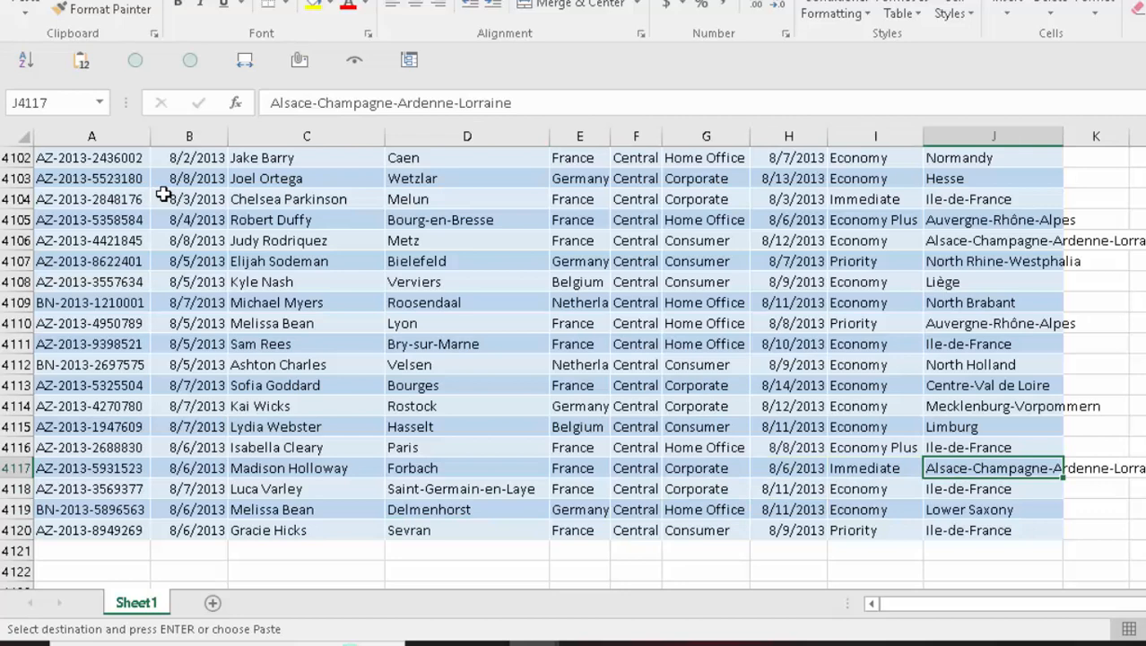
pyautogui.hotkey('ctrl', 'Home')
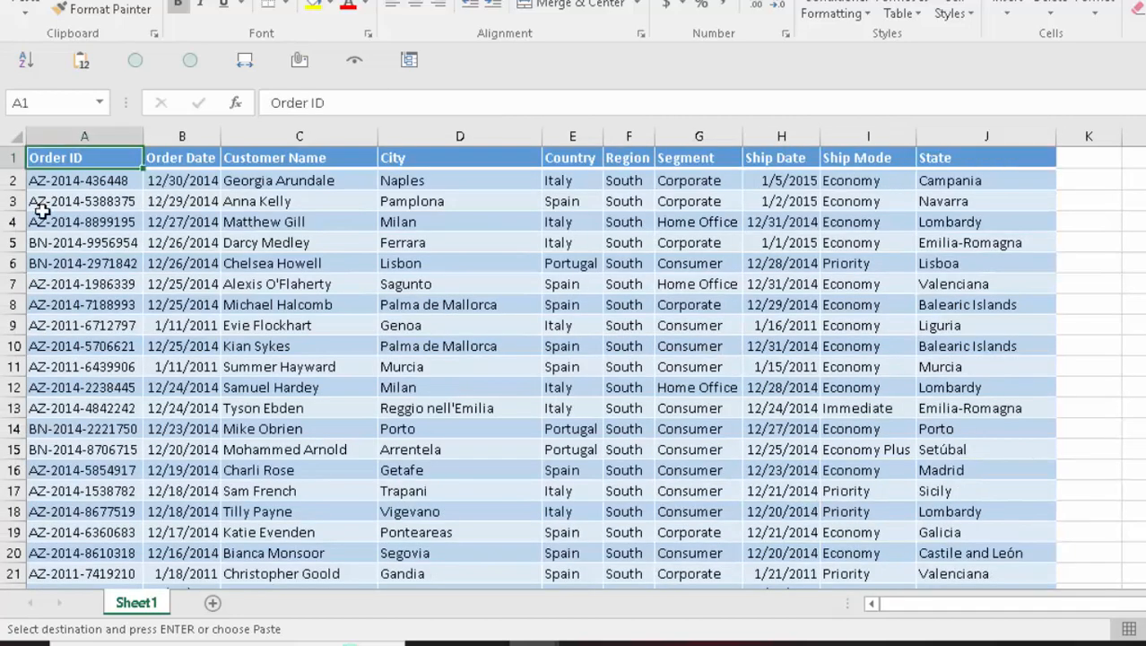
pyautogui.click(16, 136)
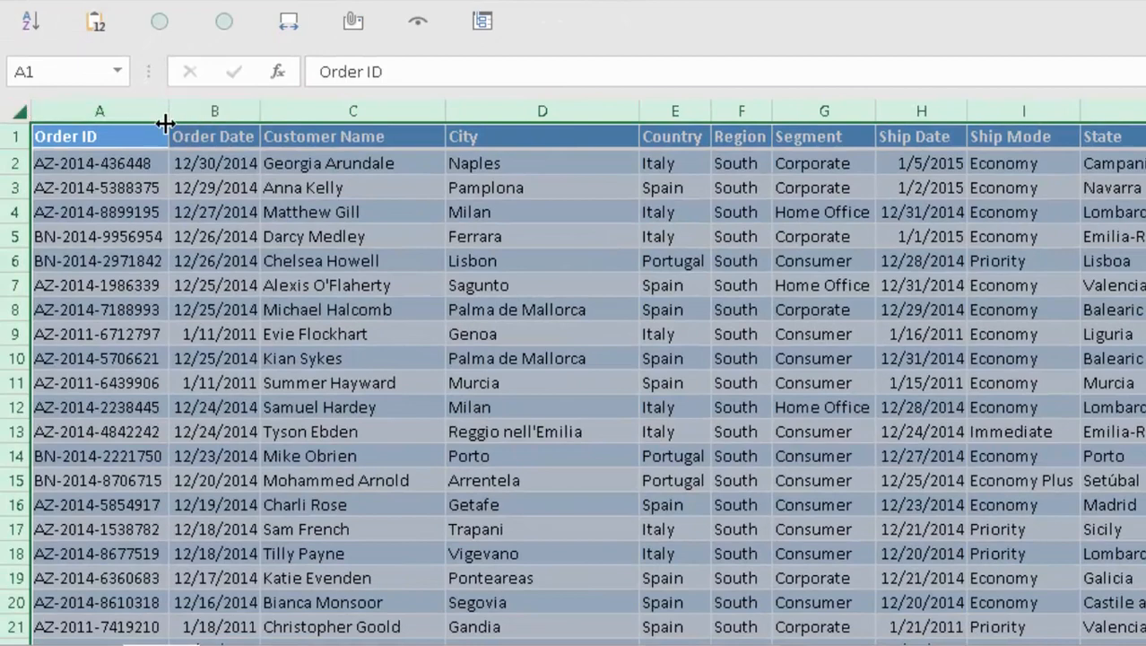
pyautogui.click(146, 212)
pyautogui.hotkey('ctrl', 'a')
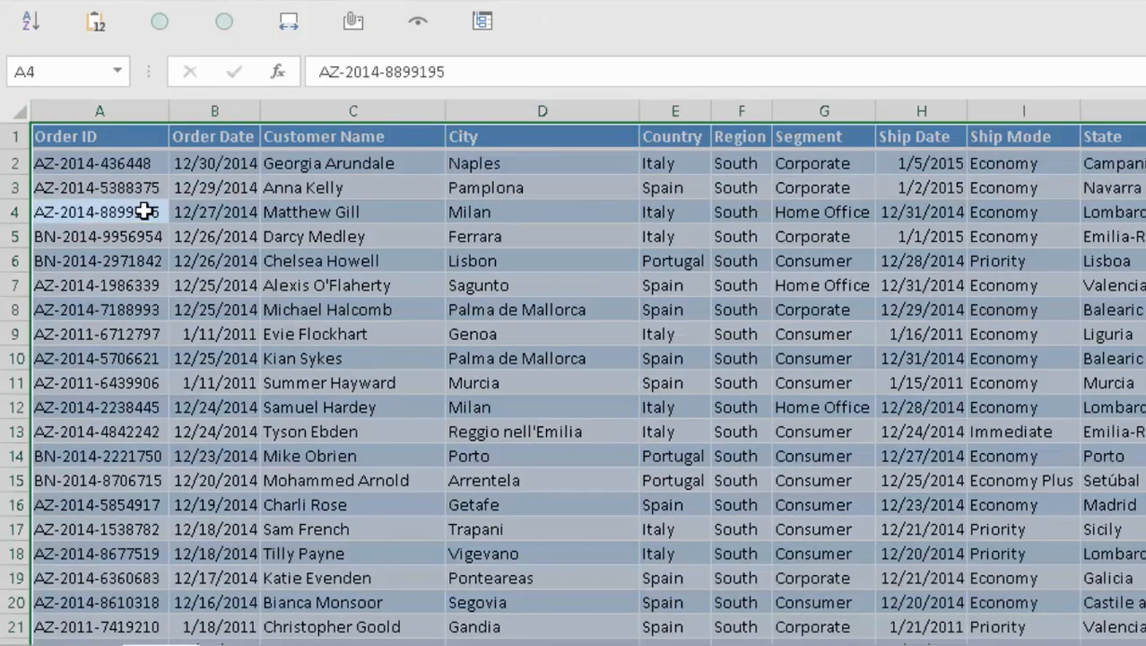
pyautogui.hotkey('ctrl', 'a')
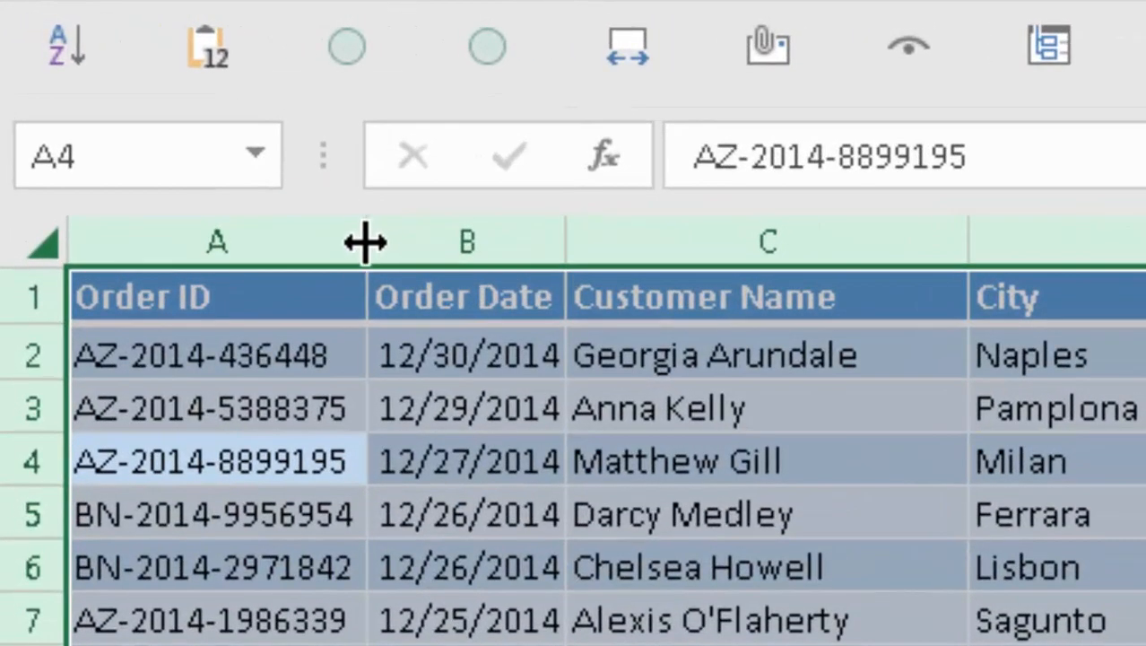
pyautogui.doubleClick(365, 242)
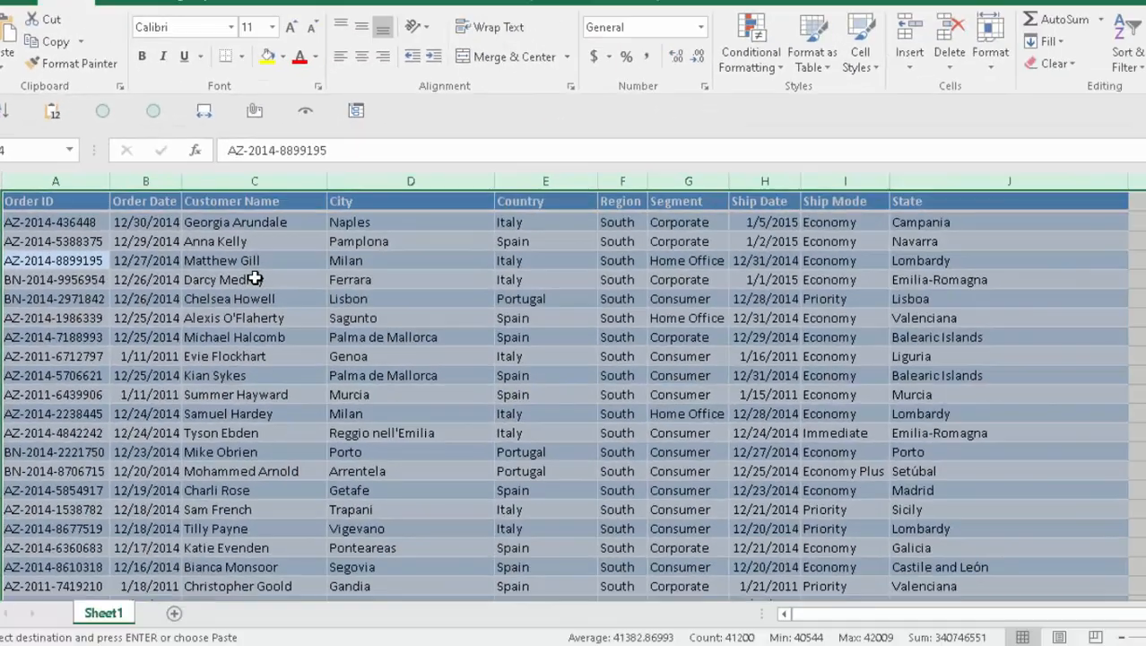
pyautogui.press('Down')
pyautogui.press('Down')
pyautogui.hotkey('ctrl', 'Down')
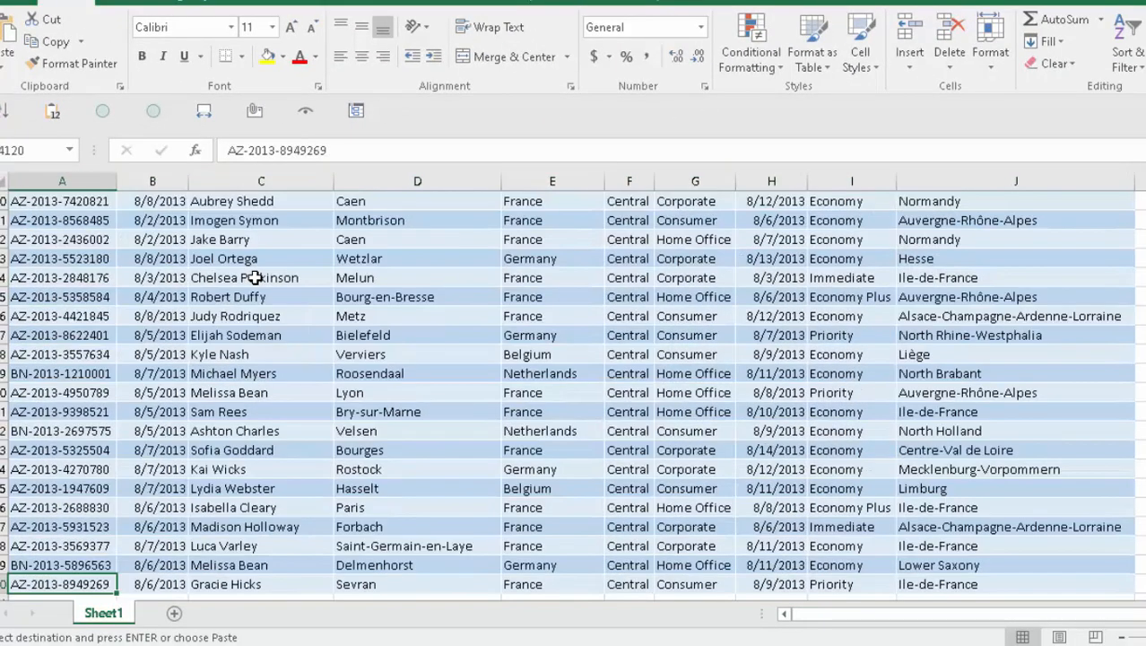
pyautogui.press('Up')
pyautogui.press('Up')
pyautogui.press('Up')
pyautogui.press('Up')
pyautogui.press('Right')
pyautogui.press('Right')
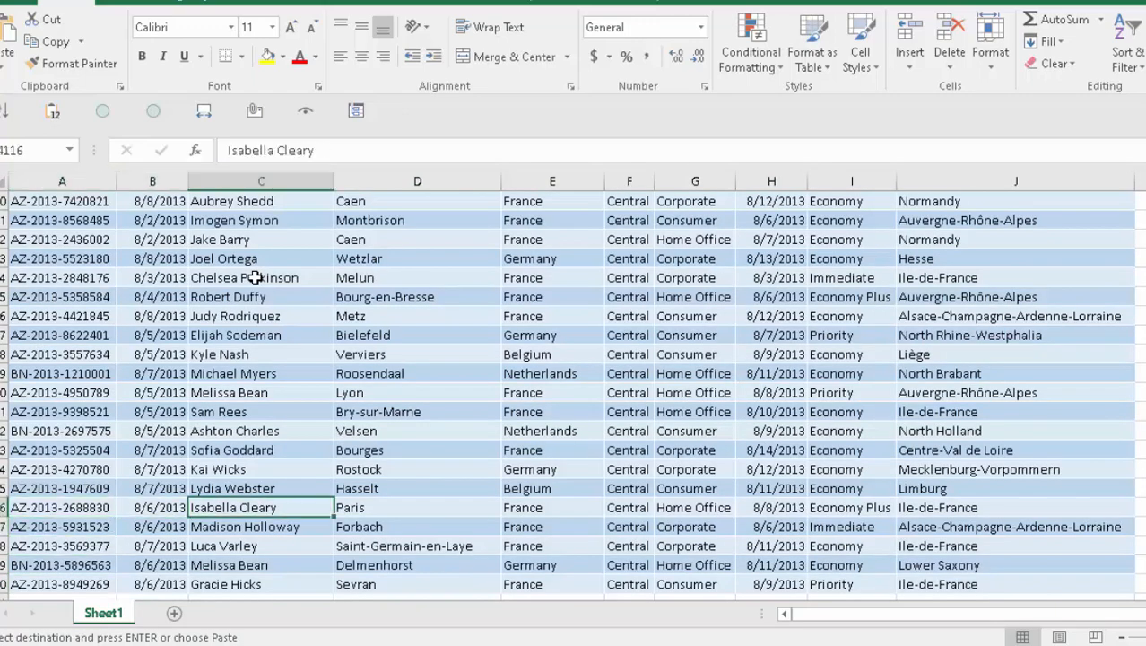
pyautogui.press('Left')
pyautogui.press('Left')
pyautogui.press('Right')
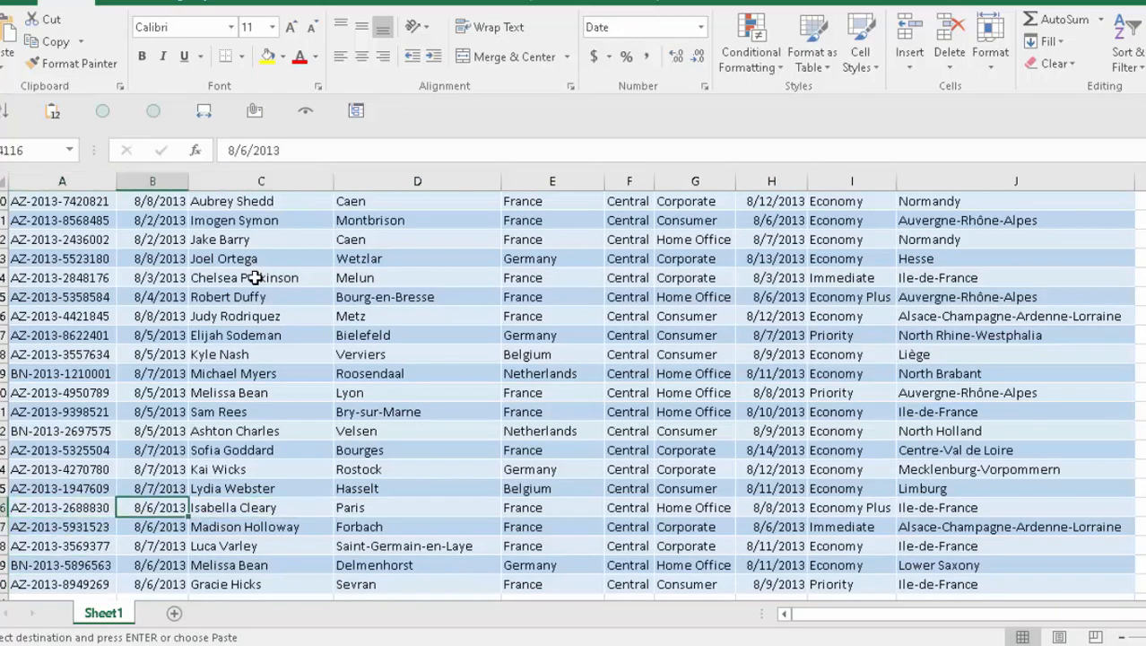
pyautogui.hotkey('ctrl', 'Right')
pyautogui.hotkey('ctrl', 'Right')
pyautogui.hotkey('ctrl', 'Left')
pyautogui.hotkey('ctrl', 'Left')
pyautogui.press('Down')
pyautogui.hotkey('ctrl', 'Right')
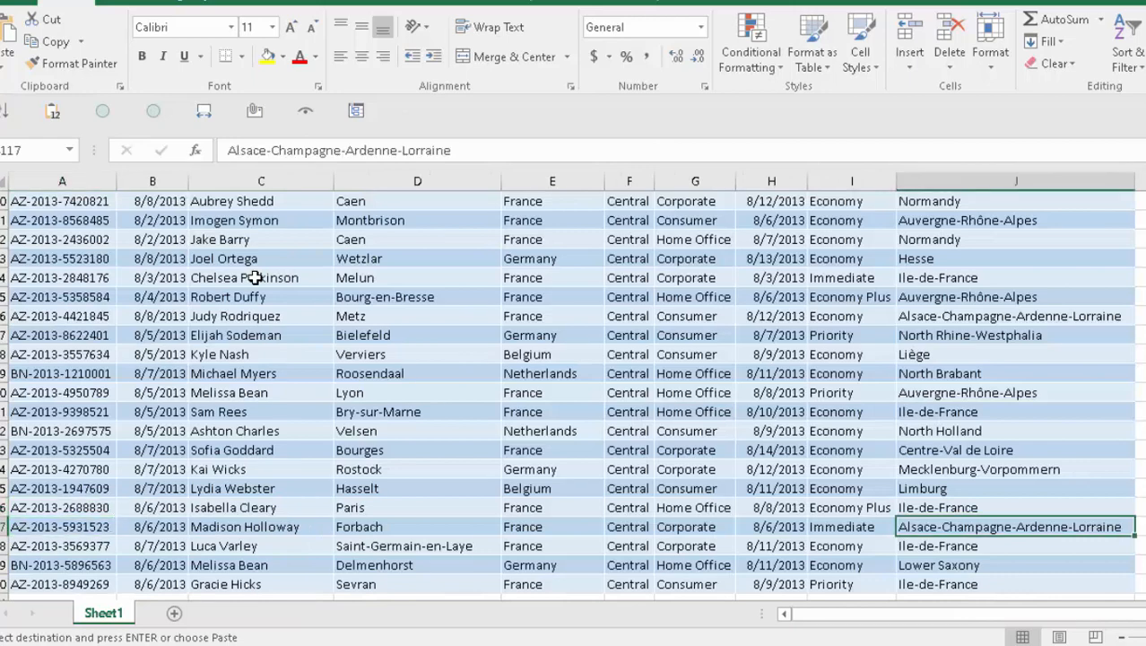
pyautogui.hotkey('ctrl', 'Left')
pyautogui.press('Down')
pyautogui.press('Down')
pyautogui.press('Down')
pyautogui.press('Down')
pyautogui.press('Up')
pyautogui.press('Right')
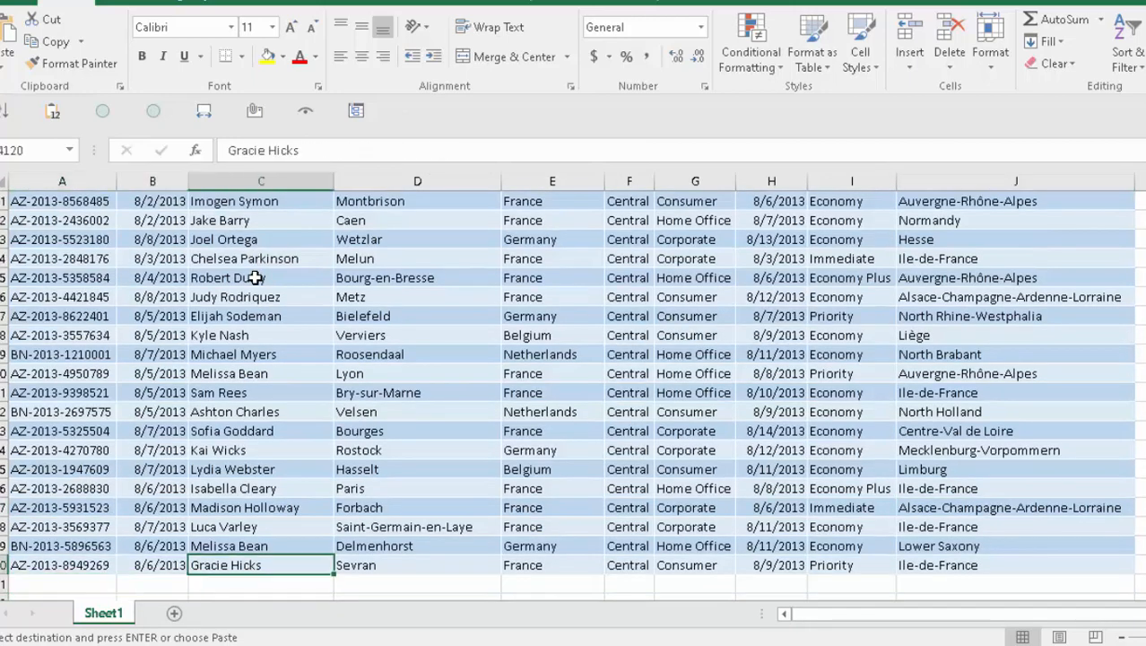
pyautogui.press('Left')
pyautogui.hotkey('ctrl', 'Up')
pyautogui.press('Right')
pyautogui.press('Left')
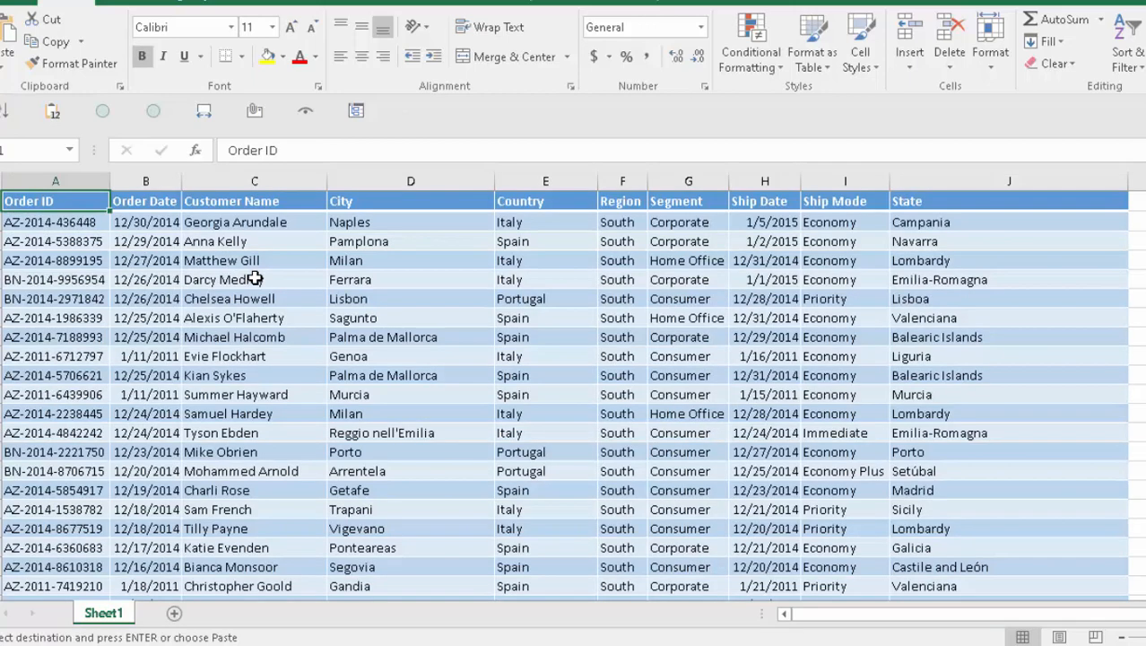
pyautogui.hotkey('ctrl', 'shift', 'Right')
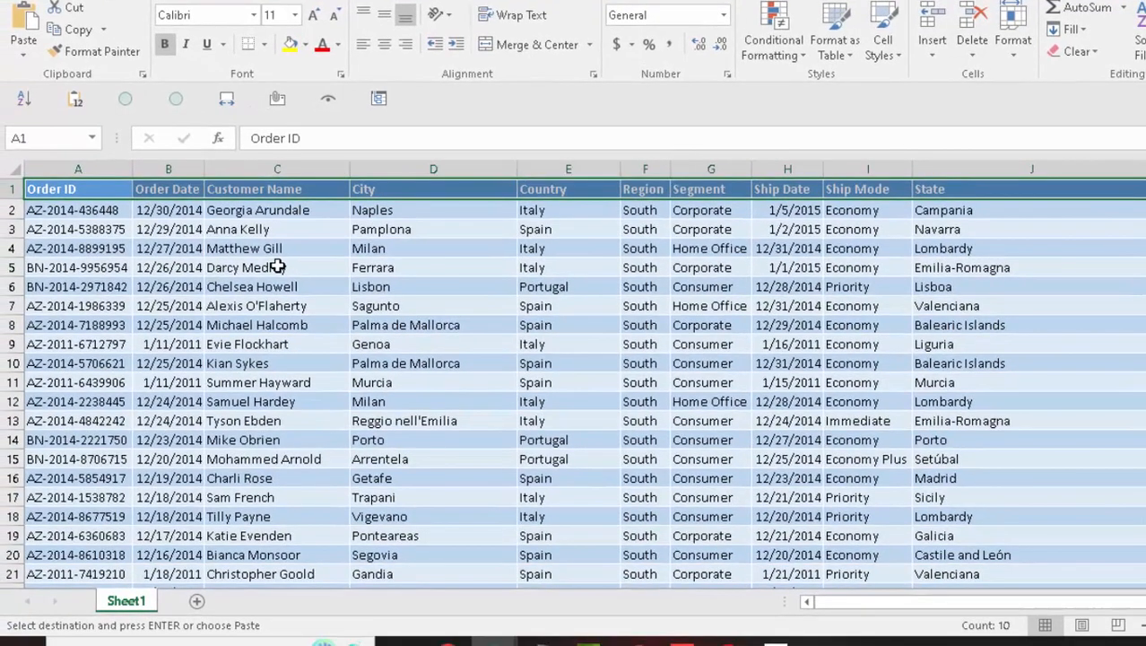
pyautogui.press('Down')
pyautogui.press('Right')
pyautogui.press('Up')
pyautogui.press('Left')
pyautogui.hotkey('ctrl', 'shift', 'l')
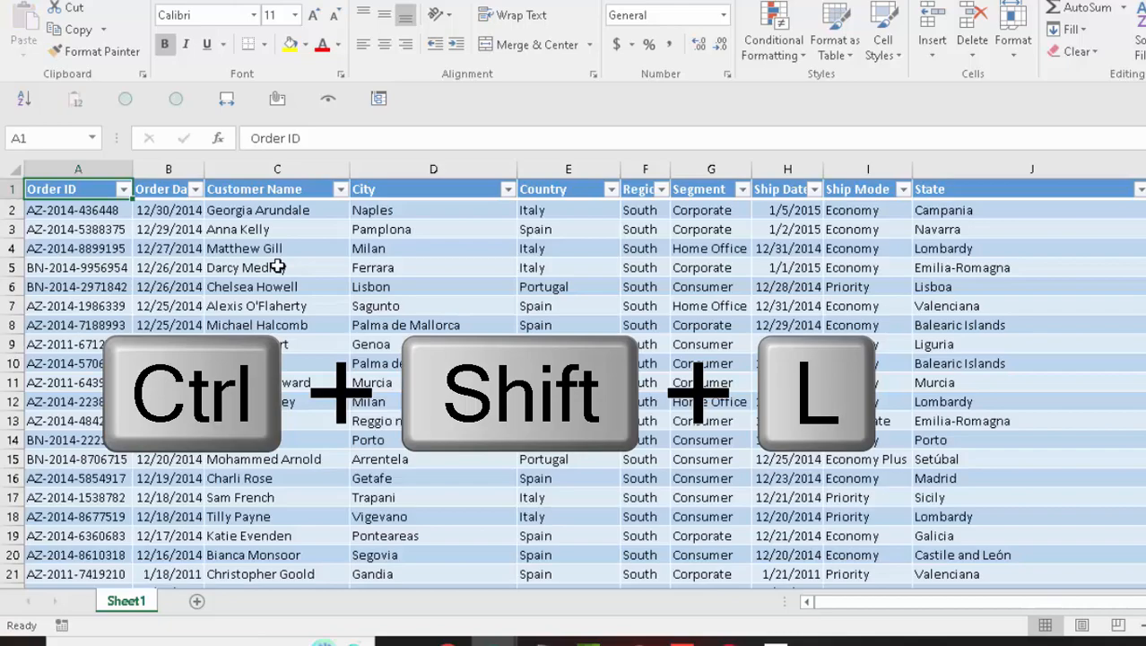
# - Filter the Order ID column on 'ord' to show only header-text rows
pyautogui.click(123, 189)
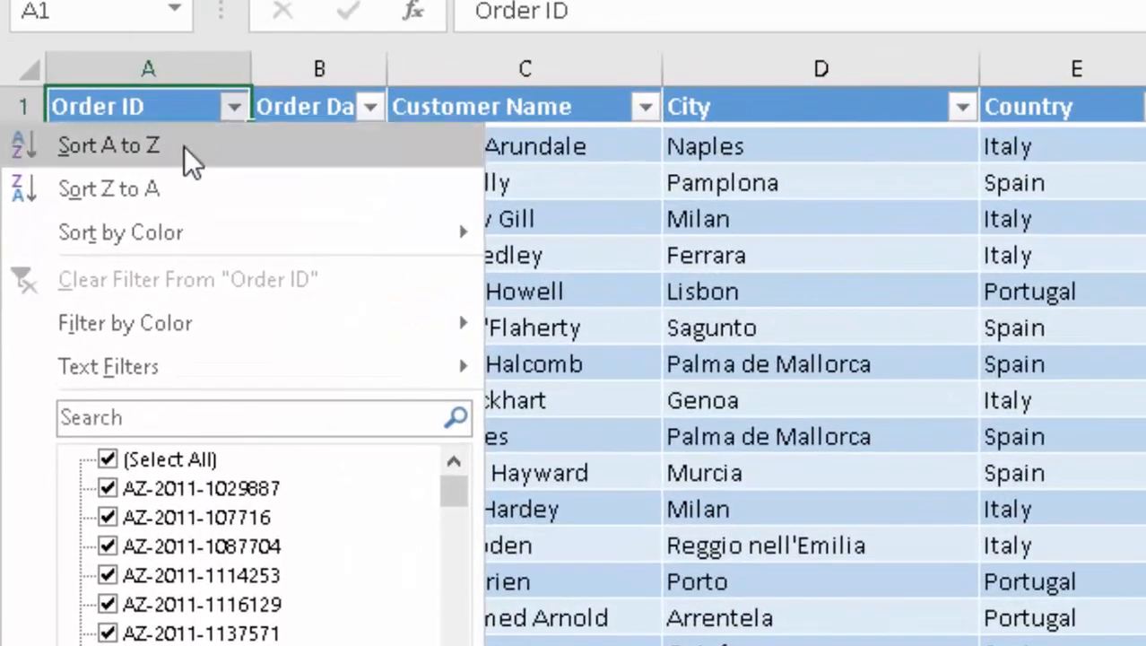
pyautogui.click(176, 417)
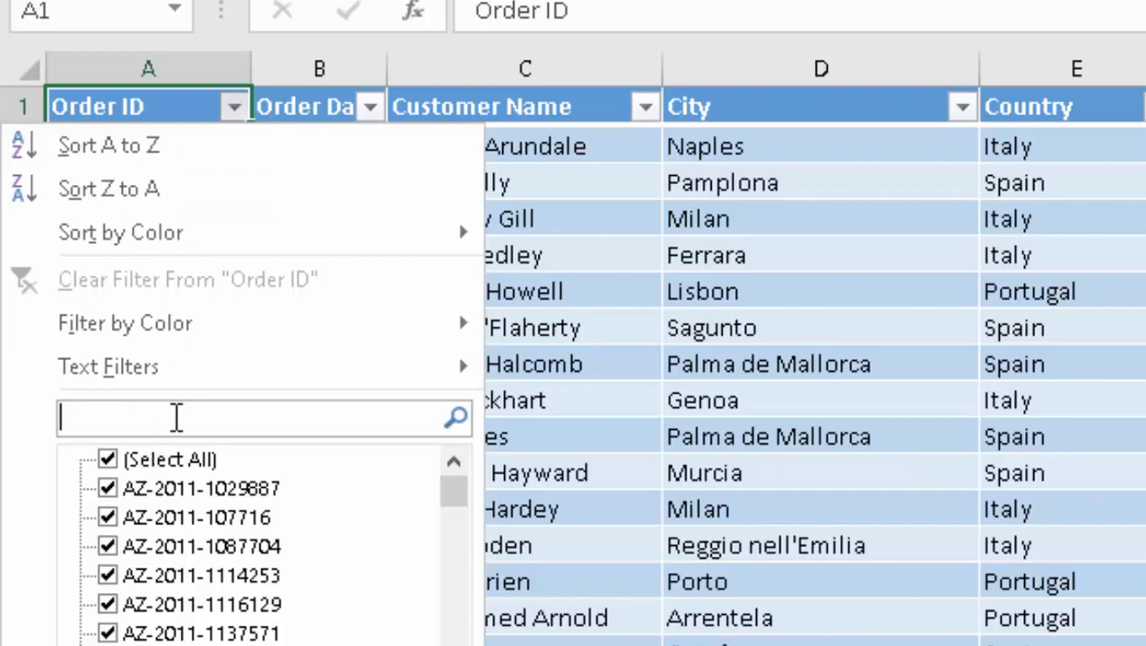
pyautogui.write('ord')
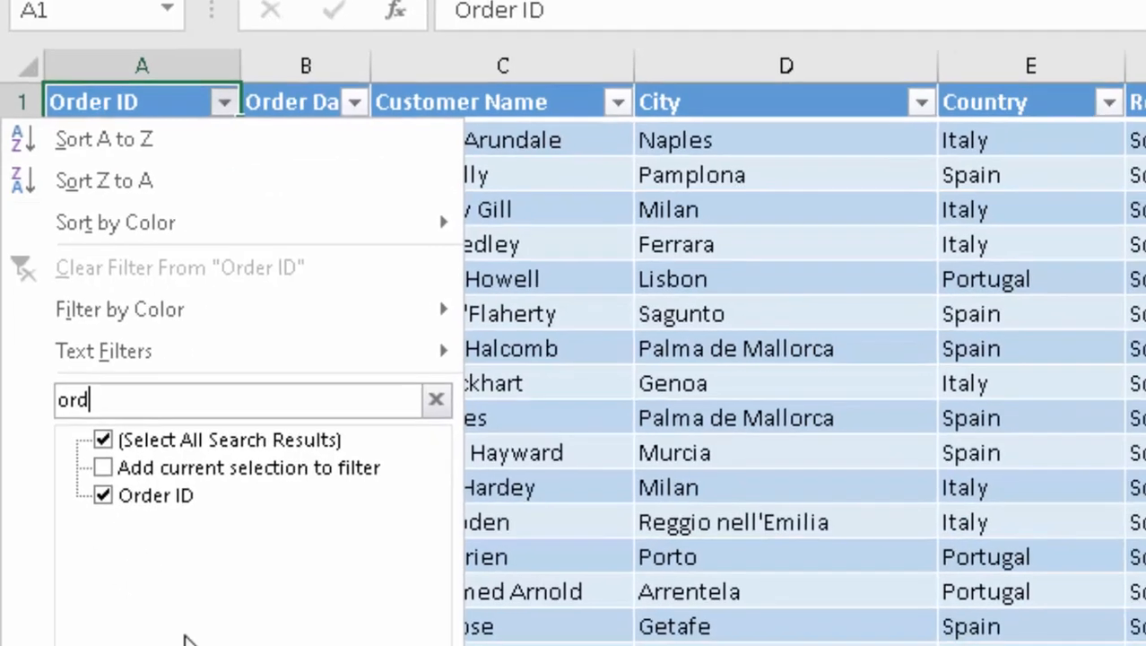
pyautogui.click(190, 606)
# - Select the visible repeated header cells A935:J1886, limited to visible cells
pyautogui.press('Down')
pyautogui.press('Right')
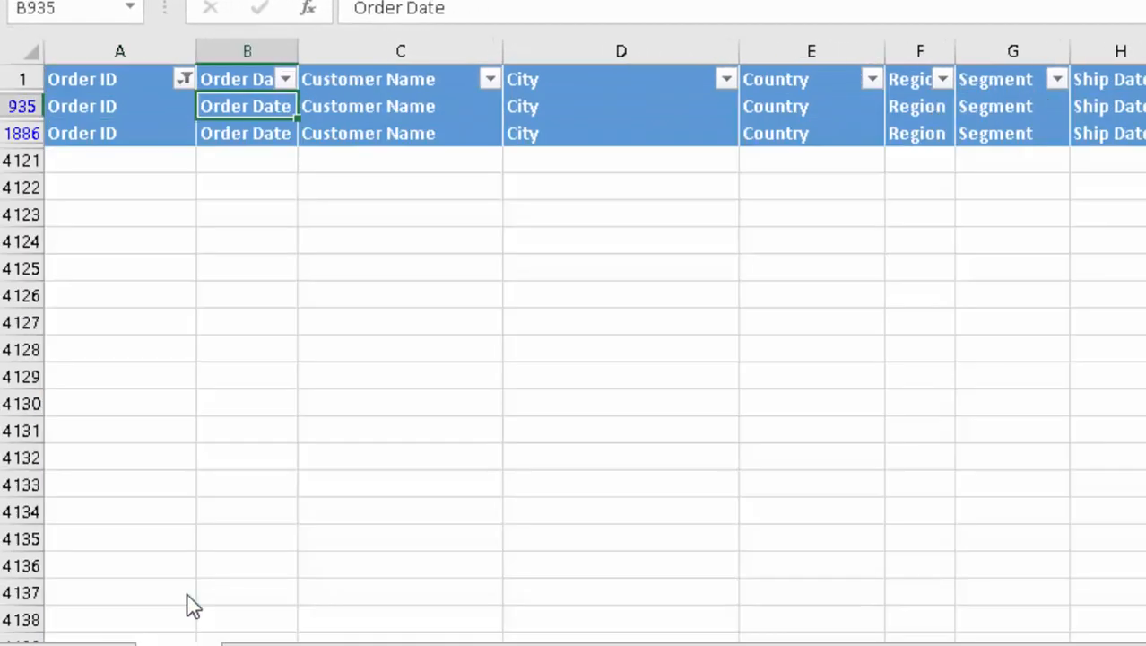
pyautogui.press('Left')
pyautogui.hotkey('shift', 'Right')
pyautogui.hotkey('shift', 'Right')
pyautogui.hotkey('shift', 'Right')
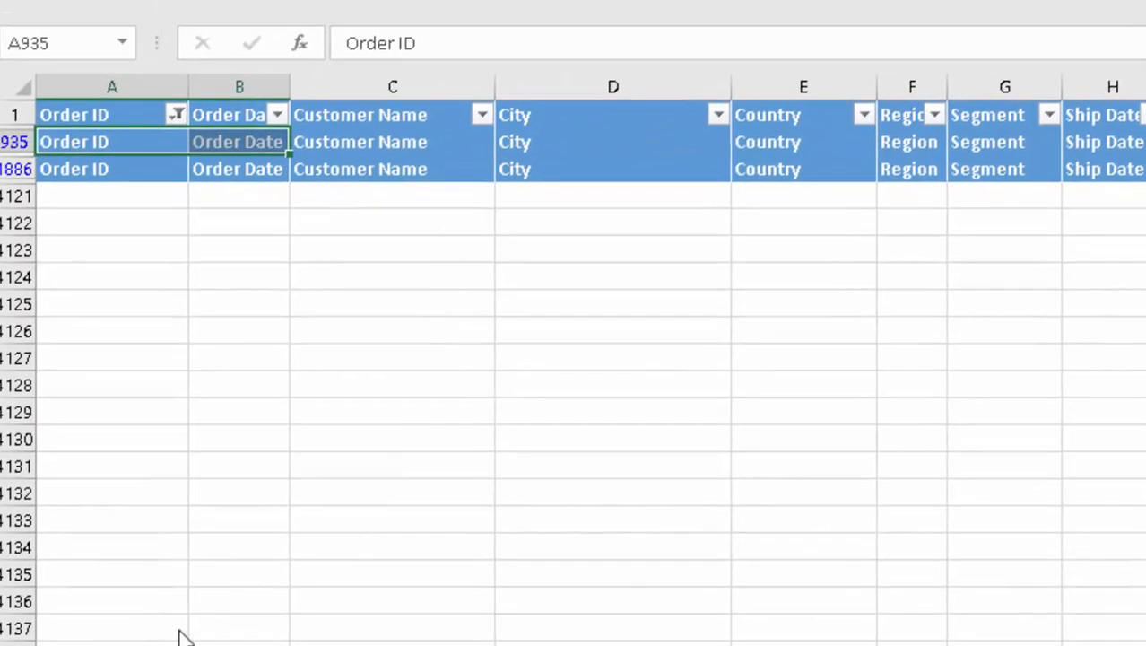
pyautogui.hotkey('shift', 'Right')
pyautogui.hotkey('shift', 'Right')
pyautogui.hotkey('shift', 'Right')
pyautogui.hotkey('shift', 'Right')
pyautogui.hotkey('shift', 'Right')
pyautogui.hotkey('shift', 'Right')
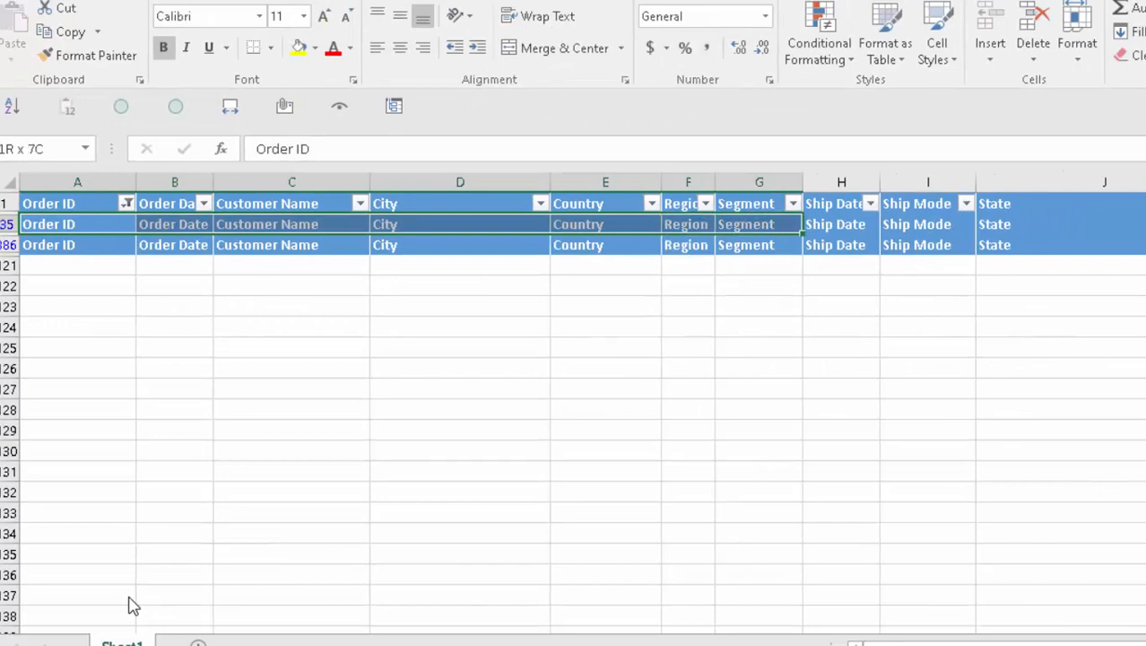
pyautogui.hotkey('shift', 'Down')
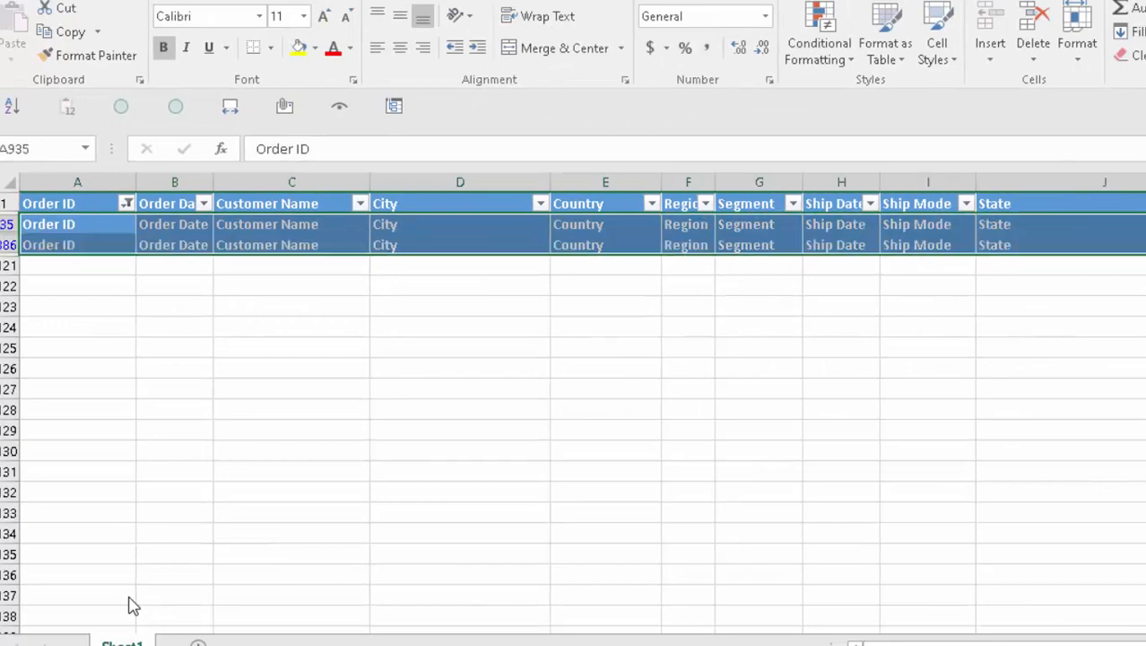
pyautogui.press('Down')
pyautogui.press('Right')
pyautogui.press('Up')
pyautogui.press('Left')
pyautogui.hotkey('ctrl', 'shift', 'Right')
pyautogui.hotkey('ctrl', 'shift', 'Down')
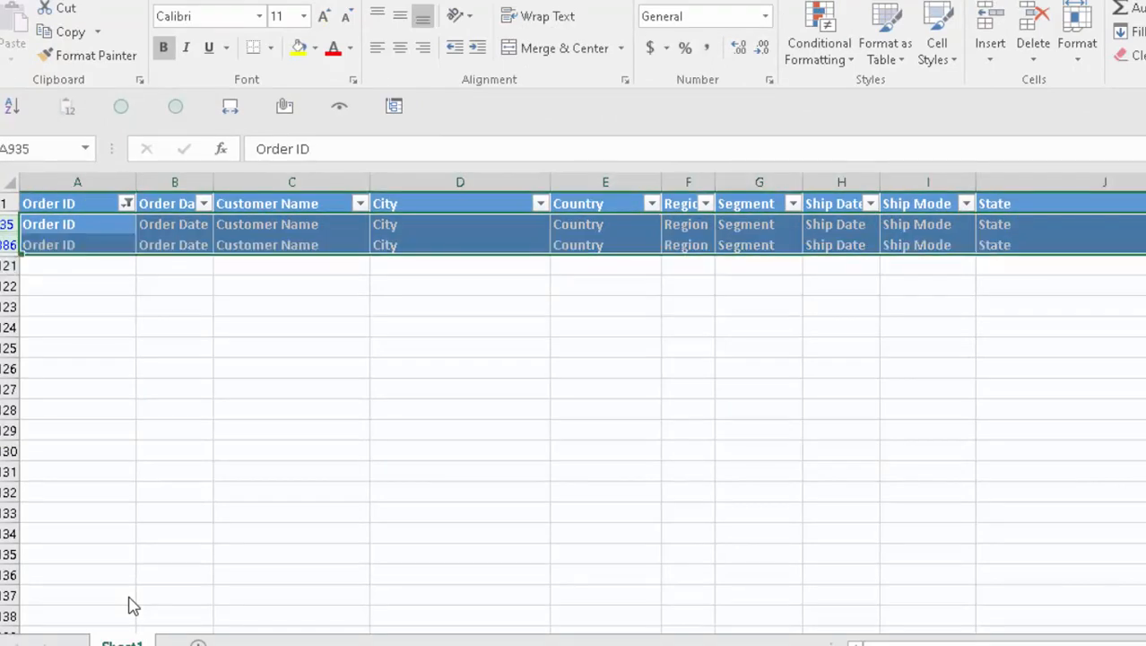
pyautogui.hotkey('alt', ';')
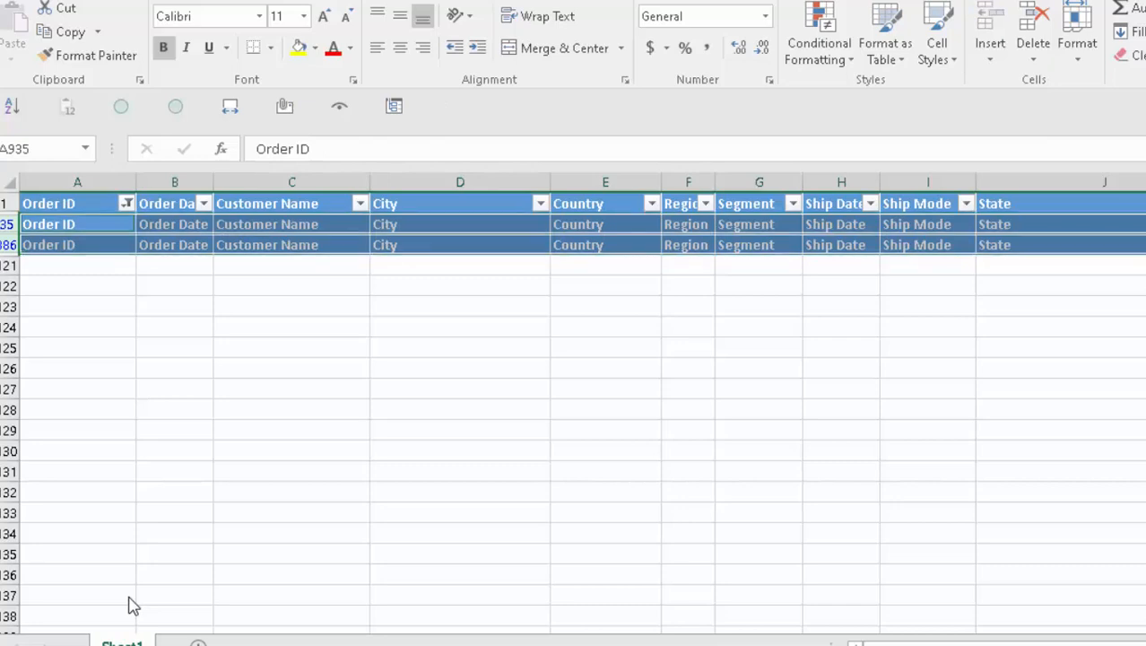
# - Select entire rows 935 and 1886, restricted to visible rows only
pyautogui.press('Right')
pyautogui.press('Left')
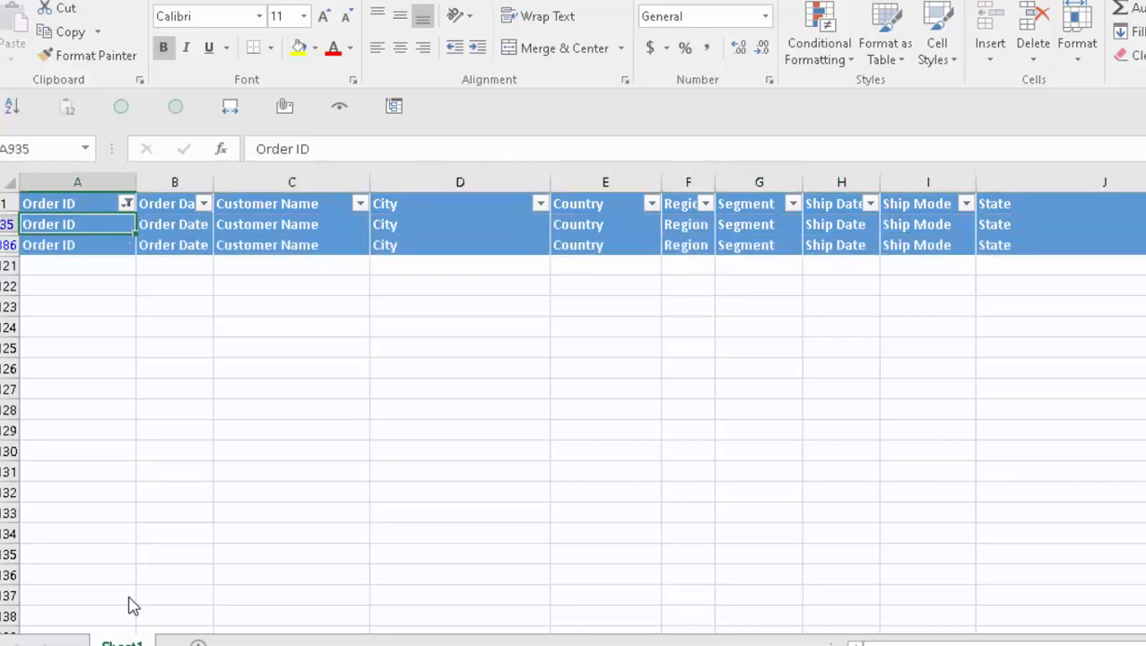
pyautogui.hotkey('shift', 'Right')
pyautogui.hotkey('shift', 'Right')
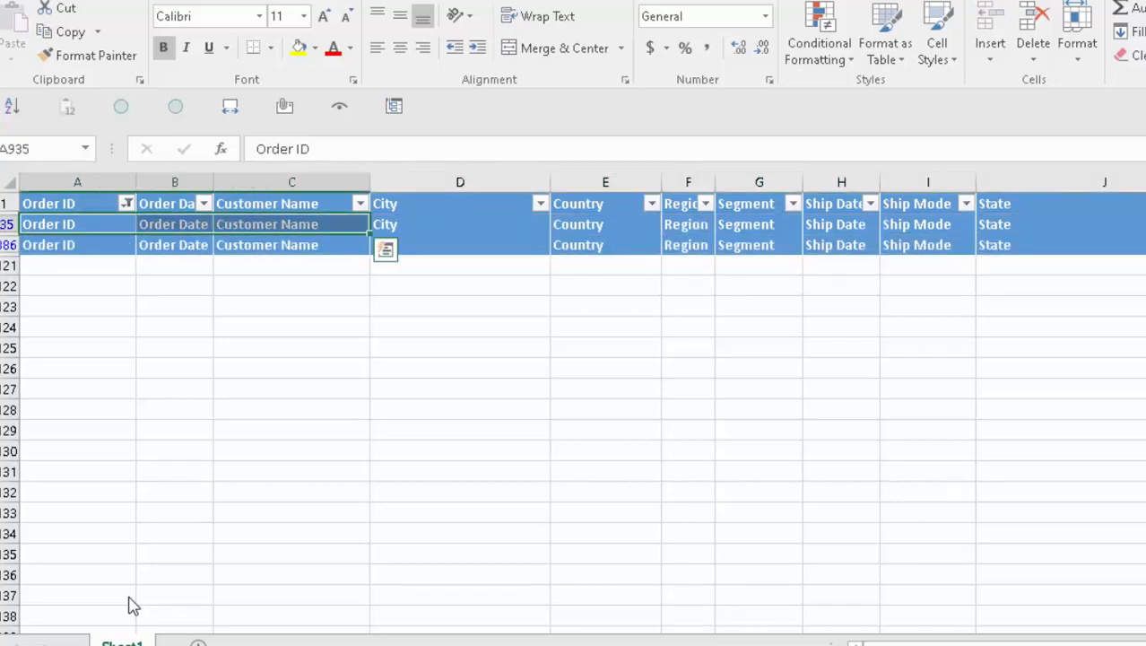
pyautogui.press('Right')
pyautogui.press('Left')
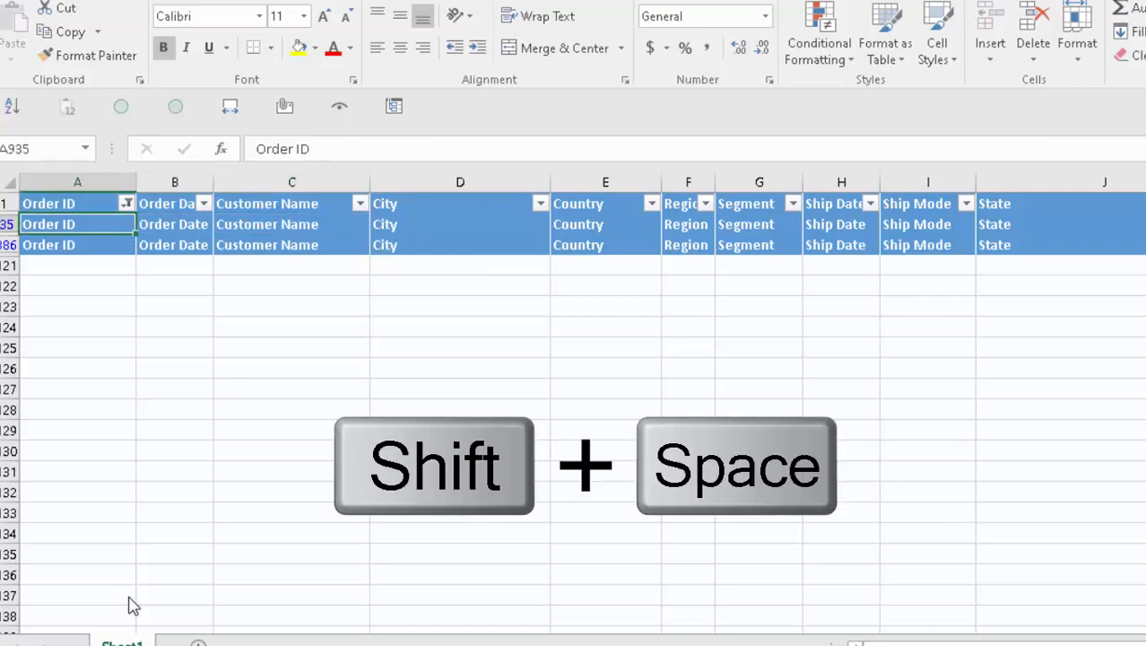
pyautogui.hotkey('shift', 'space')
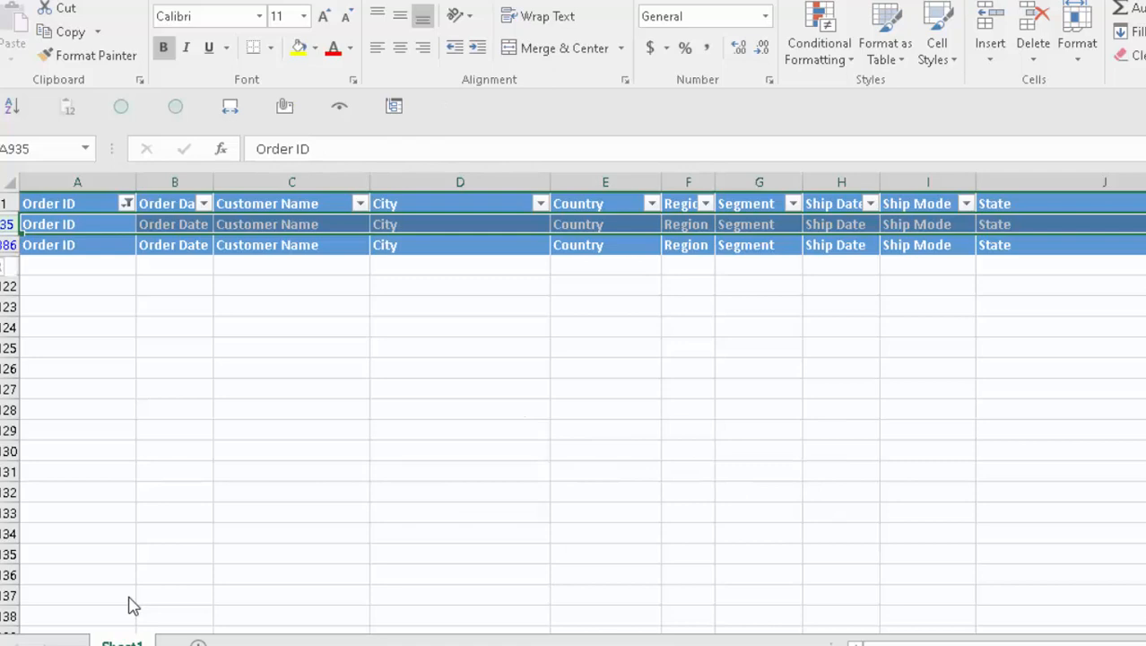
pyautogui.hotkey('shift', 'Down')
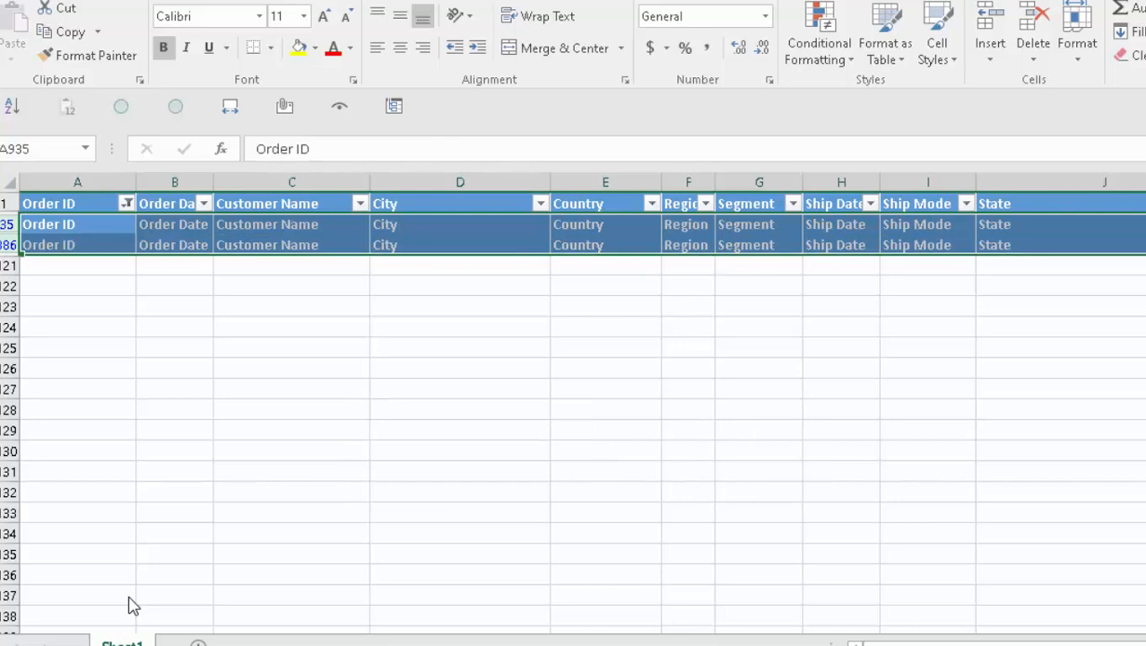
pyautogui.hotkey('alt', ';')
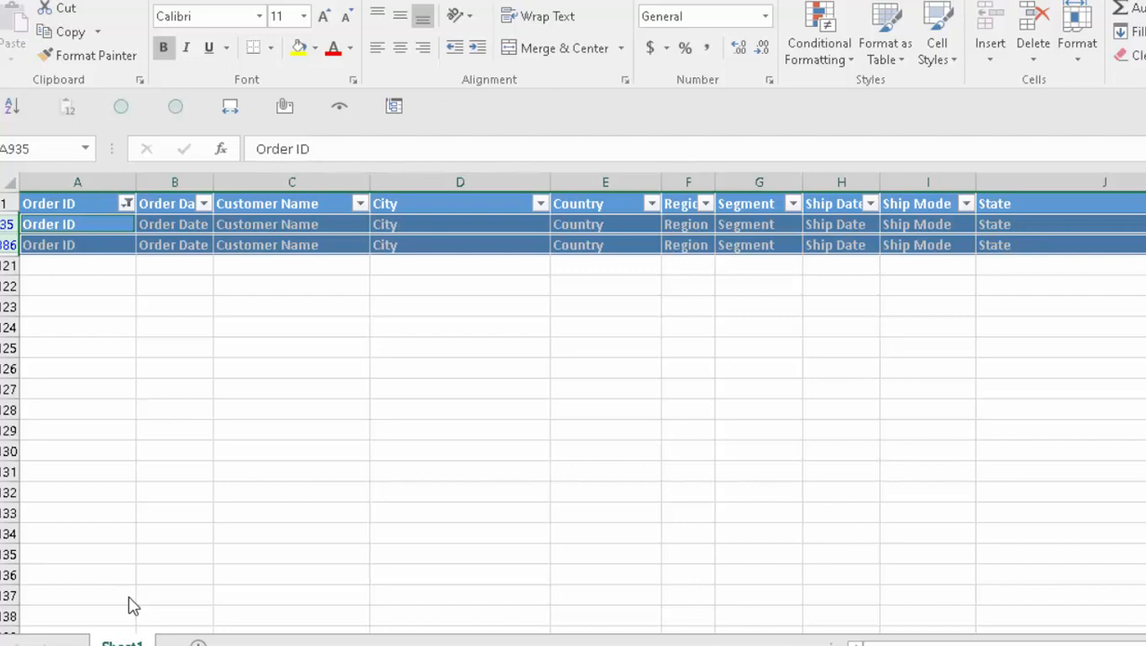
# - Delete the repeated header rows, remove the filter, and check the cleaned table
pyautogui.hotkey('ctrl', '-')
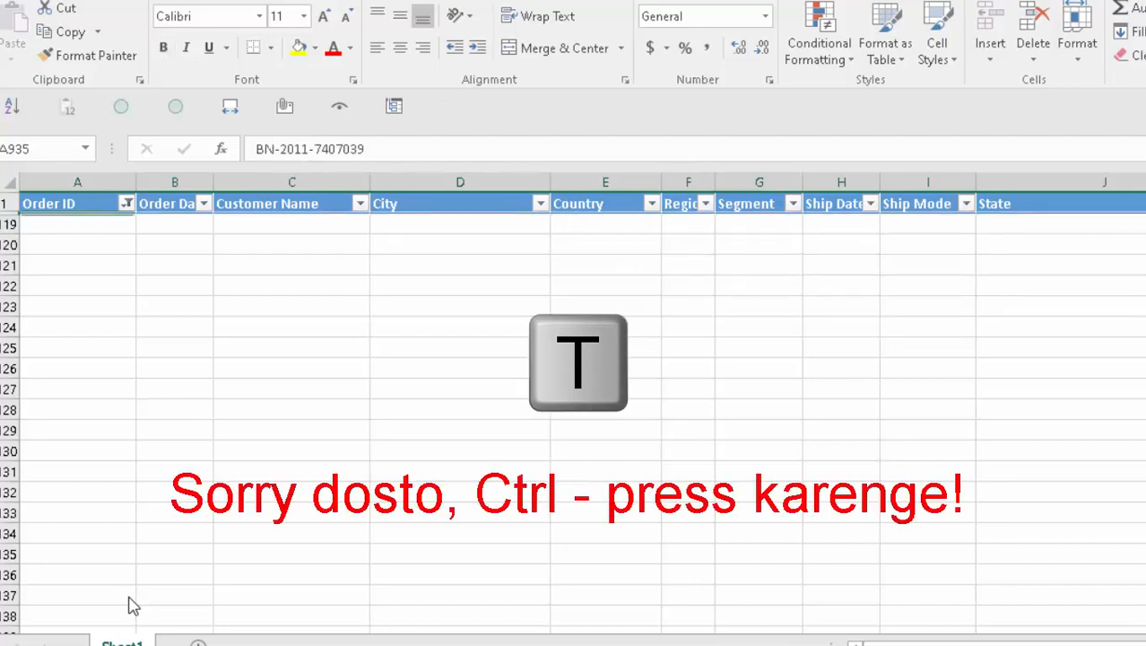
pyautogui.hotkey('ctrl', 'Home')
pyautogui.hotkey('ctrl', 'shift', 'l')
pyautogui.press('Tab')
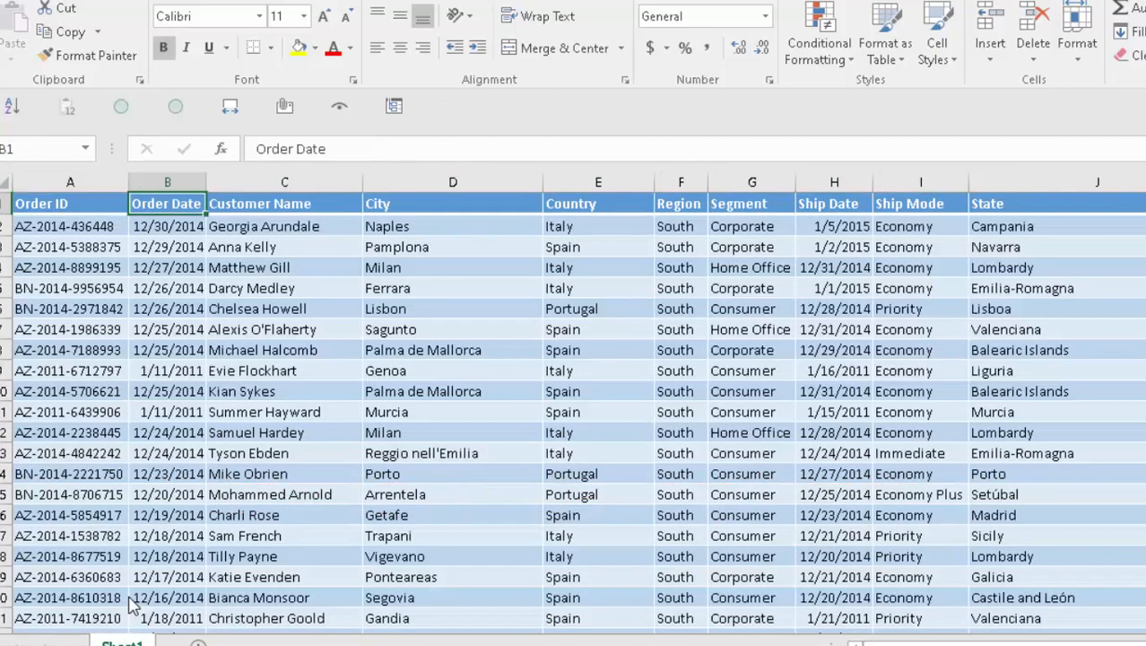
pyautogui.press('Return')
pyautogui.press('Tab')
pyautogui.press('Return')
pyautogui.hotkey('ctrl', 'Down')
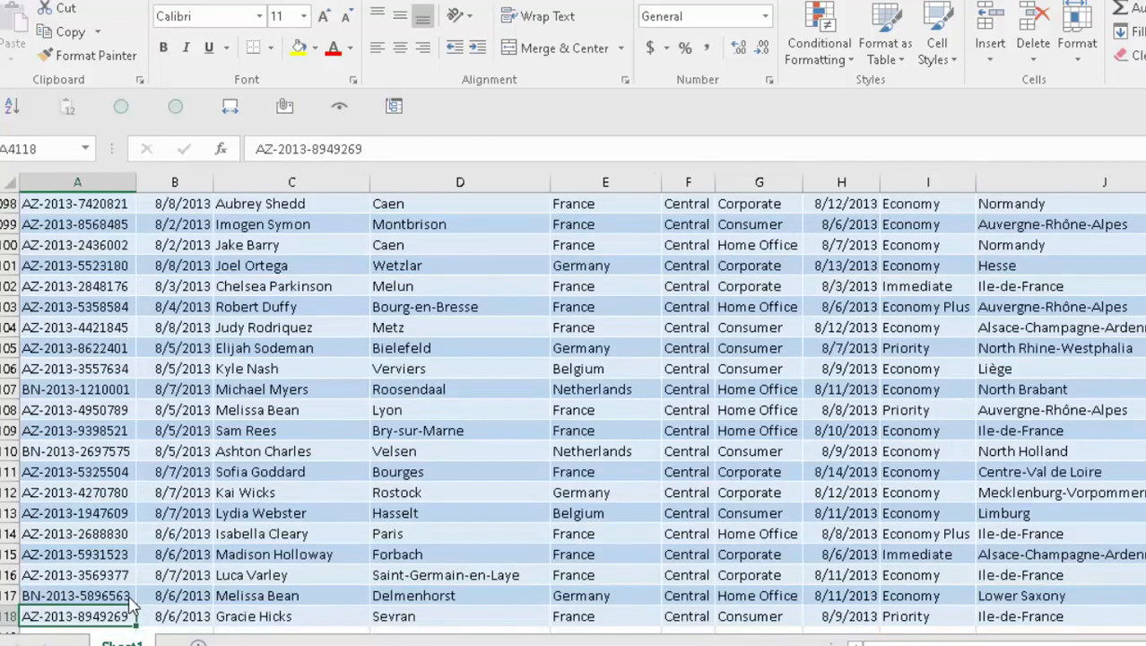
pyautogui.hotkey('ctrl', 'Up')
# - Toggle header filters on and off again, then go to the finished report workbook
pyautogui.hotkey('ctrl', 'shift', 'l')
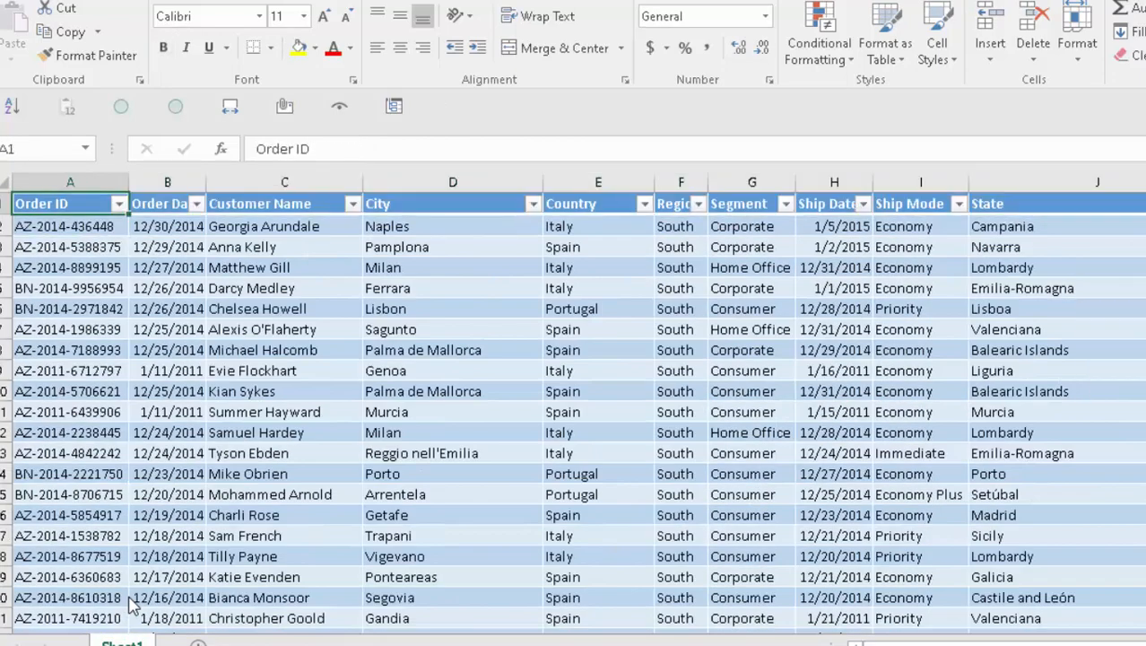
pyautogui.hotkey('alt', 'Down')
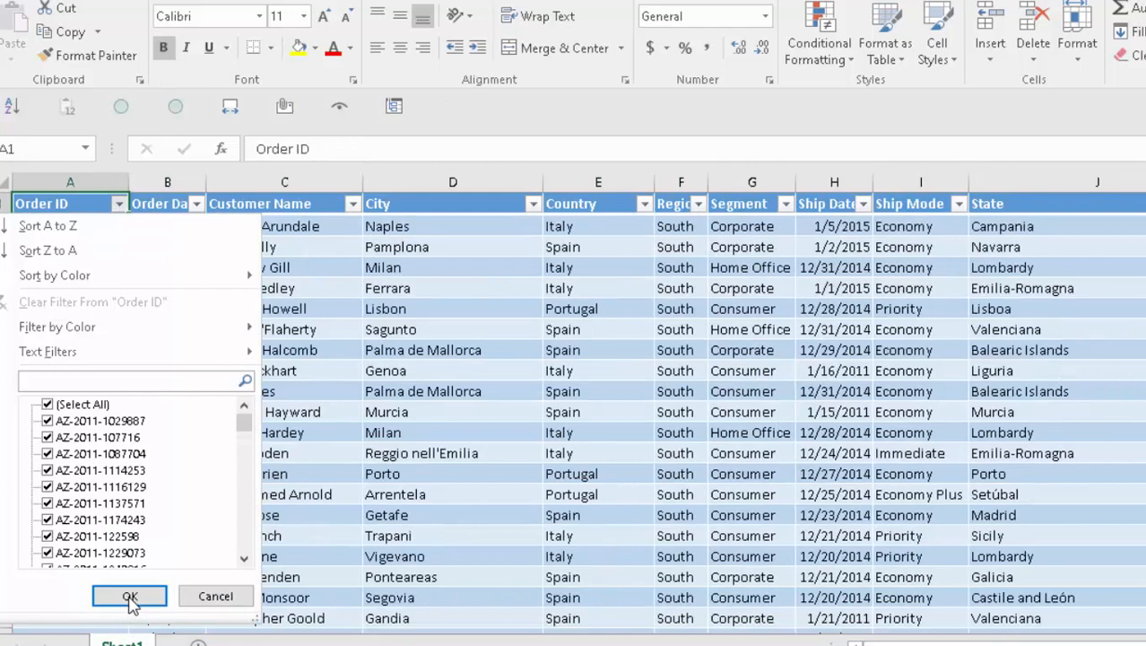
pyautogui.write('er')
pyautogui.press('Escape')
pyautogui.press('Escape')
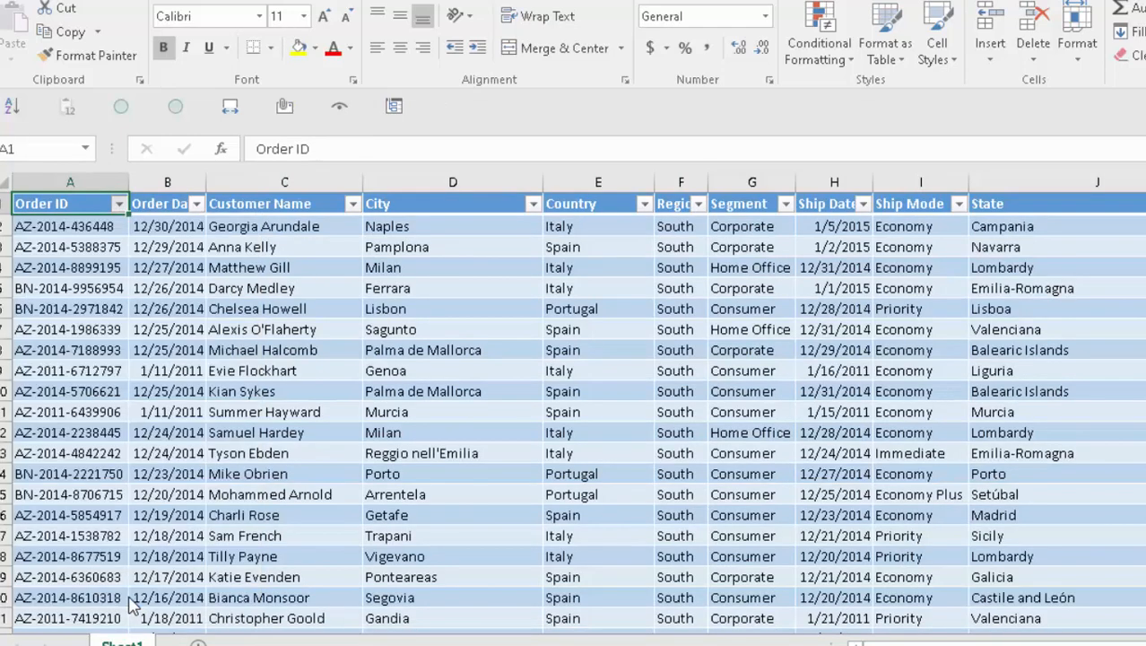
pyautogui.hotkey('ctrl', 'shift', 'l')
pyautogui.press('Down')
pyautogui.press('Right')
pyautogui.hotkey('ctrl', 'Home')
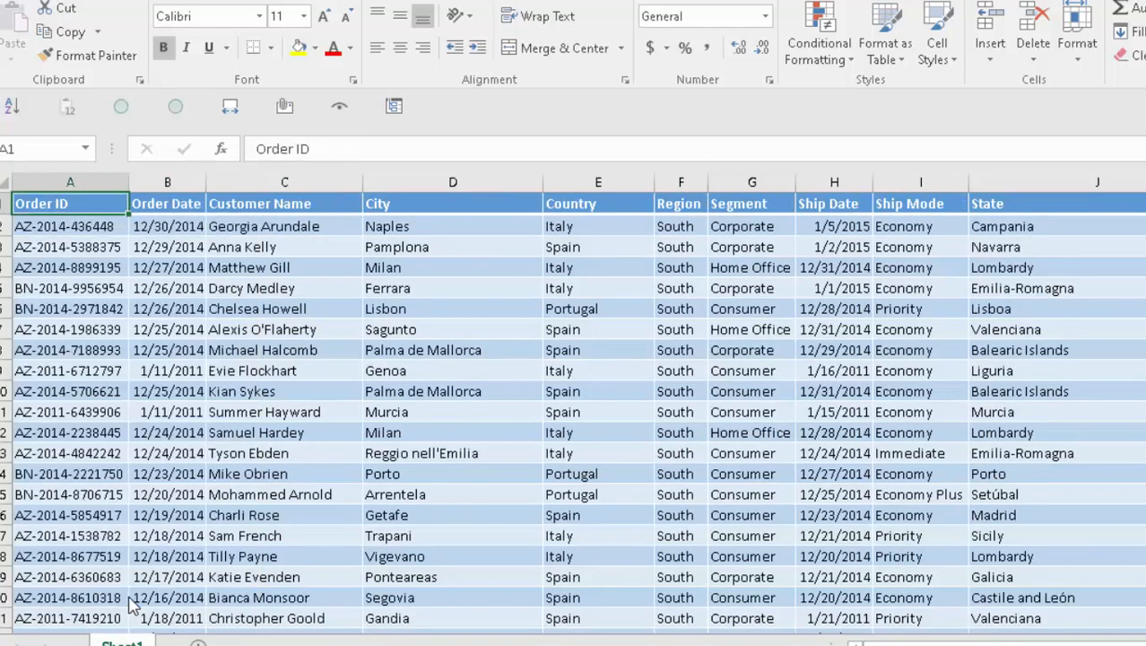
pyautogui.hotkey('alt', 'Tab')
pyautogui.press('Tab')
pyautogui.press('Tab')
pyautogui.press('Tab')
pyautogui.press('Tab')
pyautogui.press('Tab')
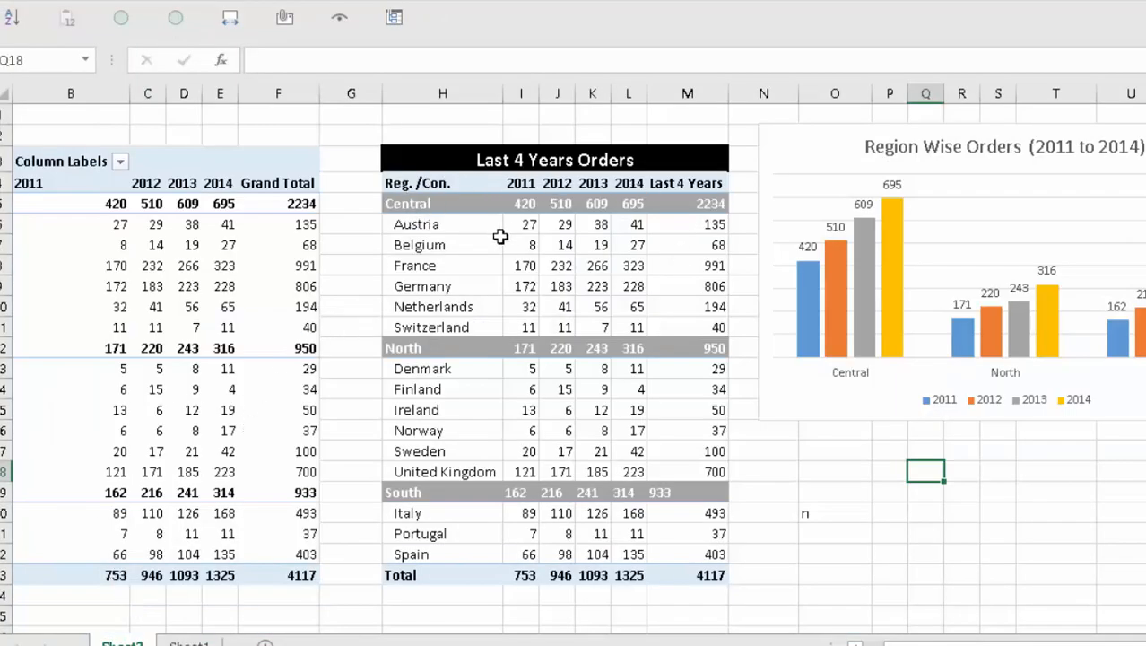
# - Return to Book2 and select the combined table from Order ID through State, ending at A1
pyautogui.click(189, 644)
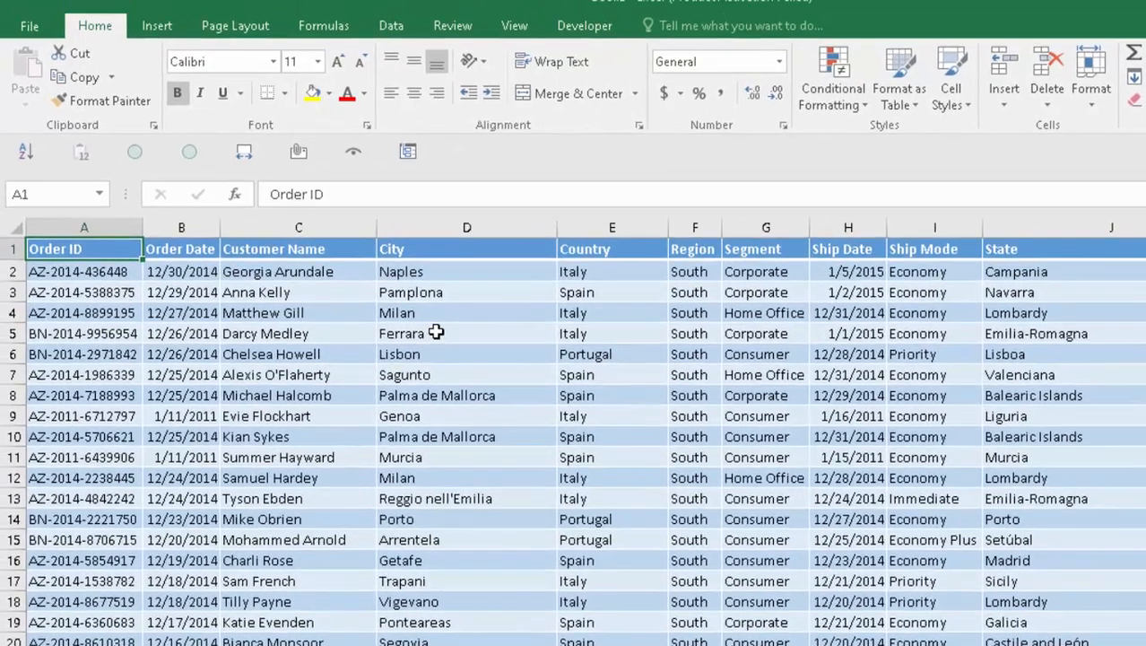
pyautogui.hotkey('ctrl', 'shift', 'Right')
pyautogui.hotkey('ctrl', 'shift', 'Down')
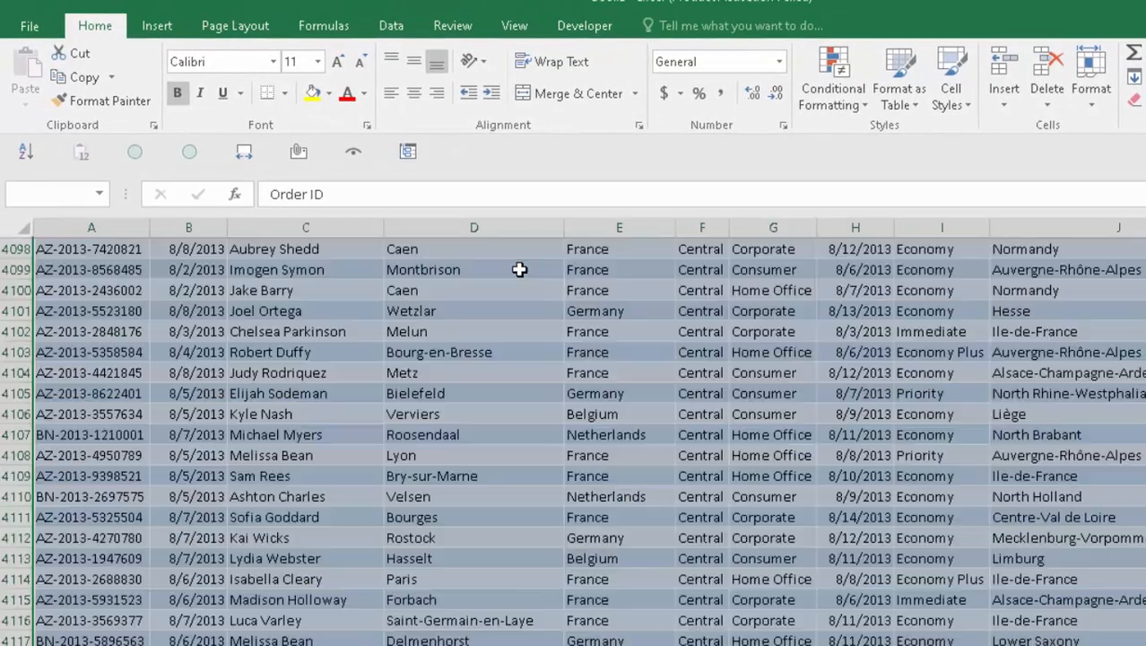
pyautogui.hotkey('ctrl', 'Home')
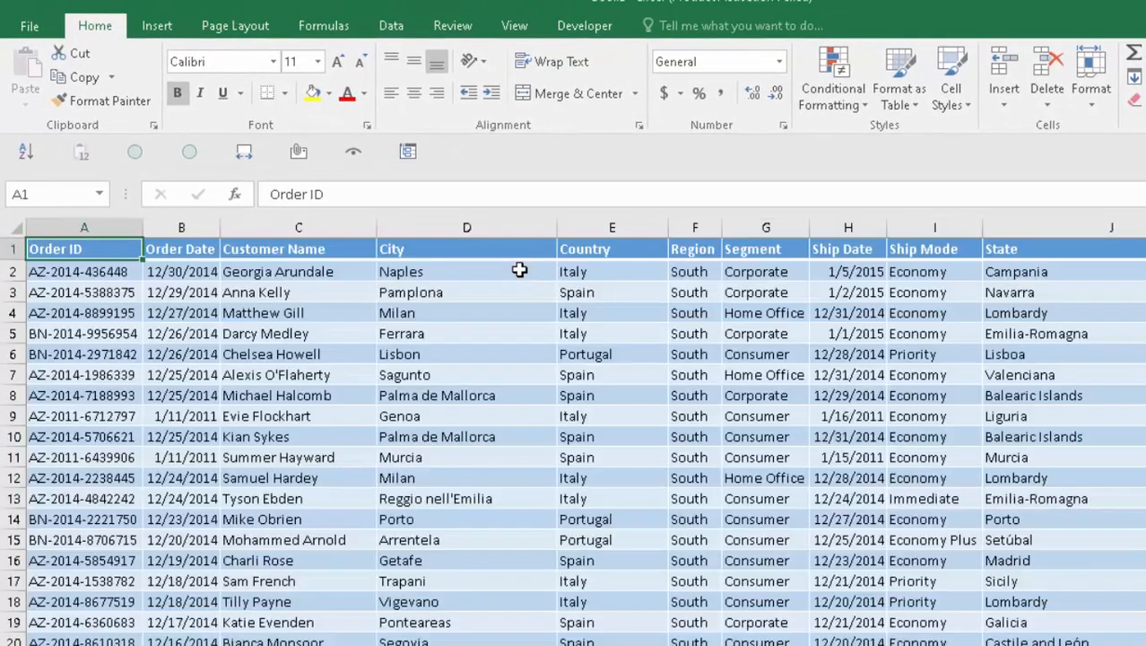
pyautogui.press('Down')
pyautogui.press('Right')
pyautogui.hotkey('ctrl', 'Home')
# - Insert PivotTable1 on a new worksheet from Sheet1!$A$1:$J$4118
pyautogui.click(158, 25)
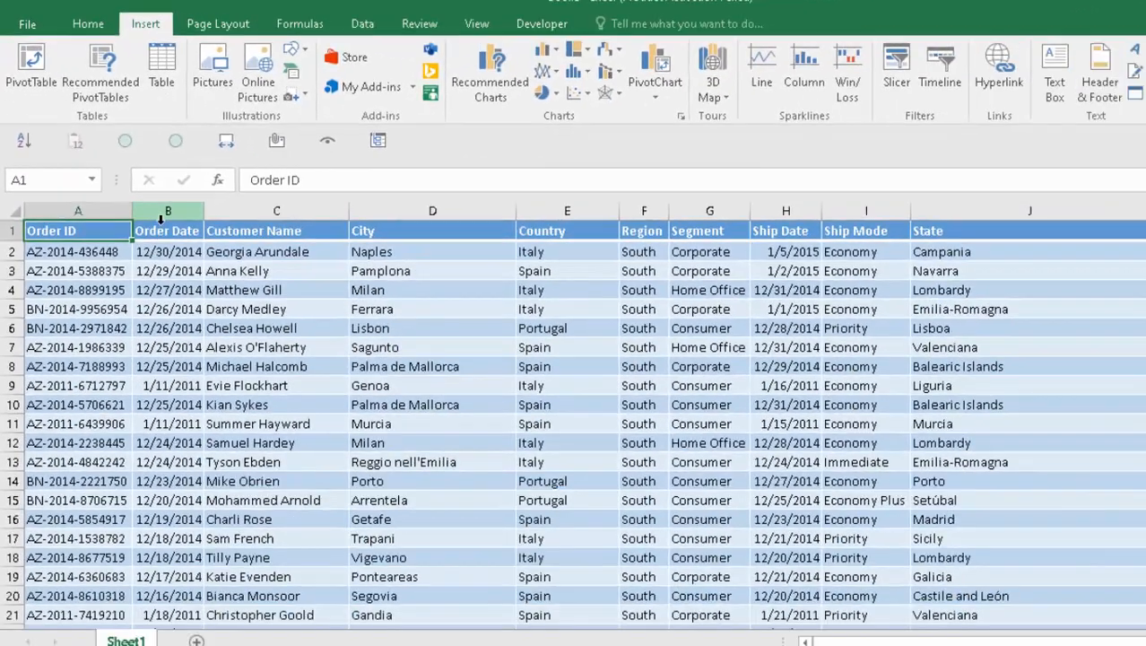
pyautogui.click(211, 308)
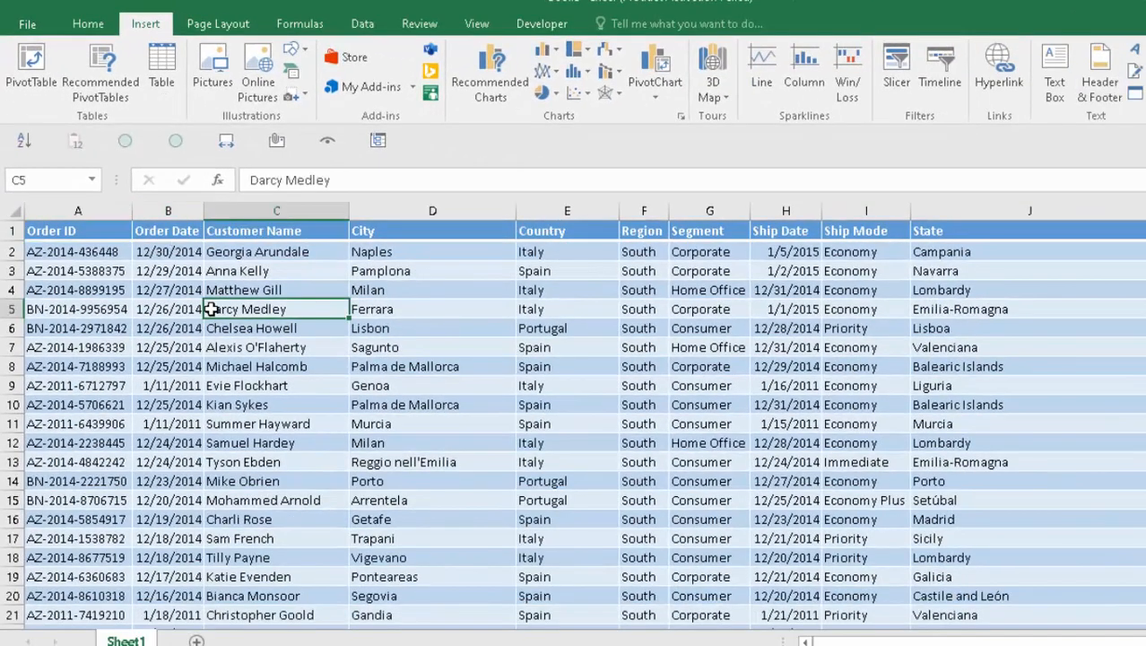
pyautogui.hotkey('alt', 'n')
pyautogui.press('v')
pyautogui.press('t')
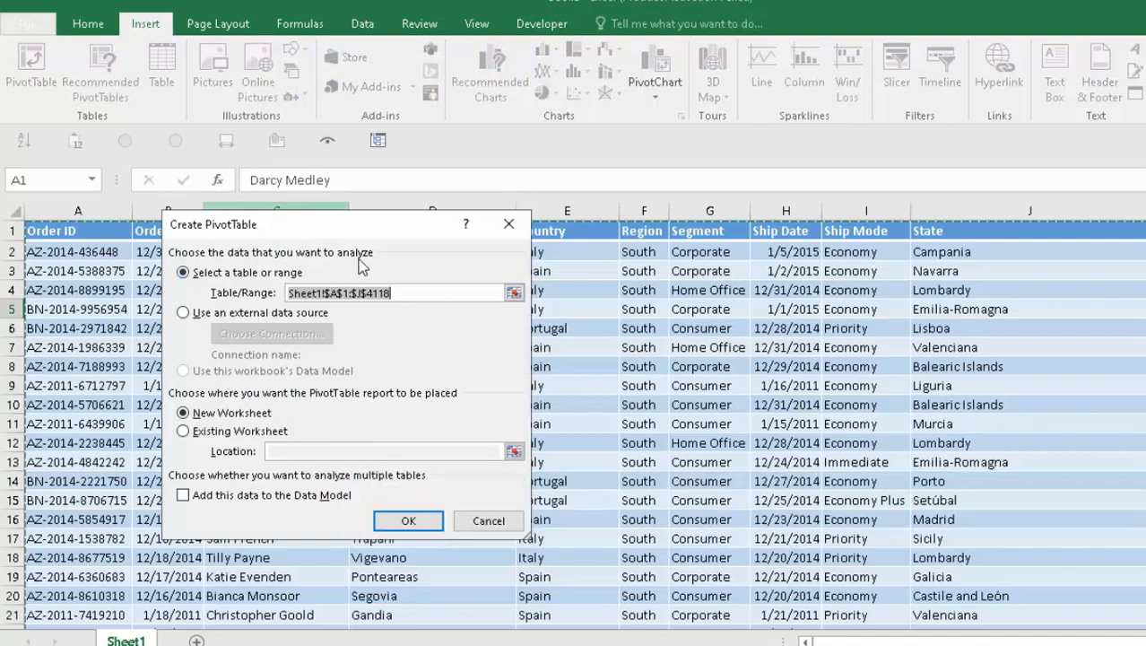
pyautogui.moveTo(350, 224); pyautogui.dragTo(425, 217)
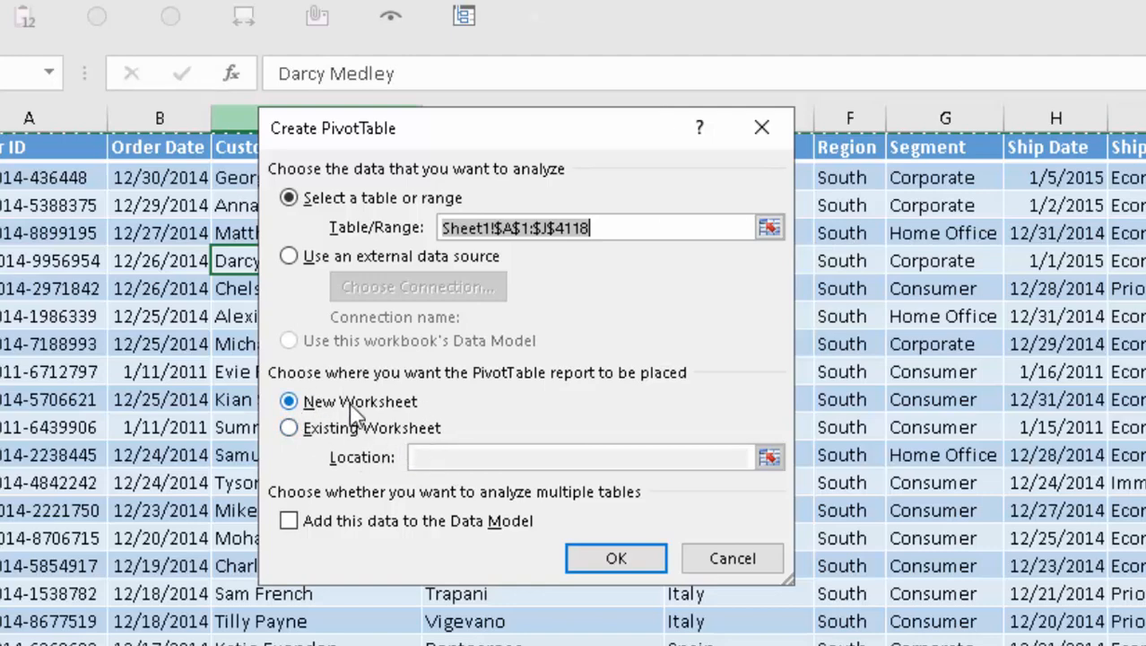
pyautogui.click(615, 561)
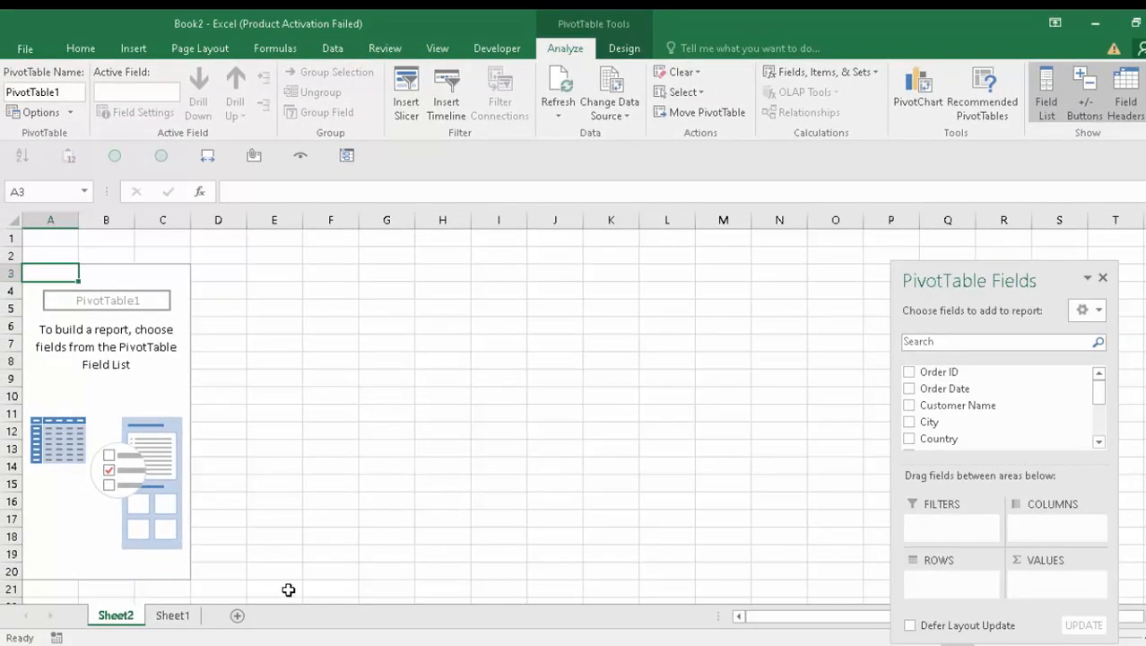
# - Put Region in the pivot Rows with Country nested beneath it
pyautogui.moveTo(1043, 285); pyautogui.dragTo(484, 251)
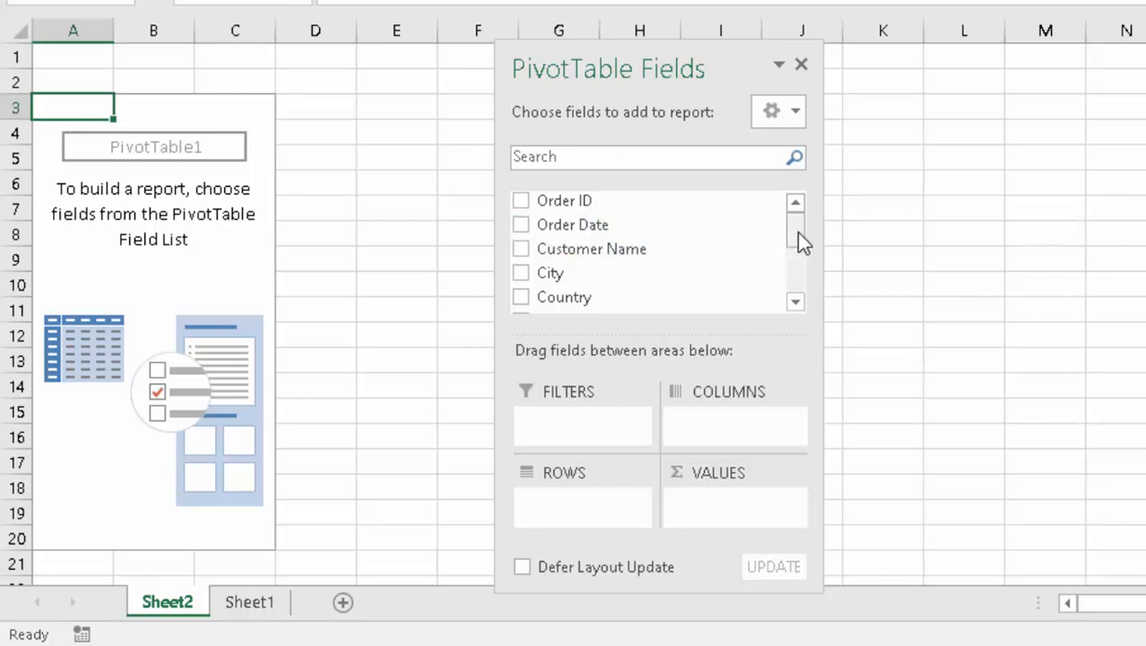
pyautogui.moveTo(797, 236); pyautogui.dragTo(796, 260)
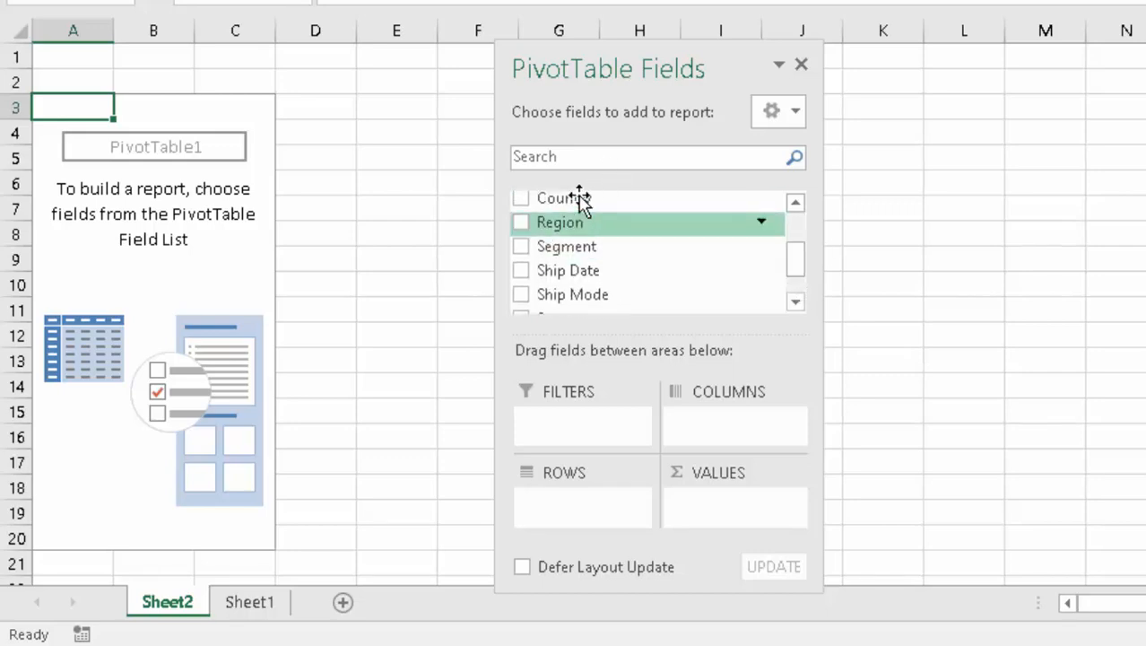
pyautogui.click(521, 224)
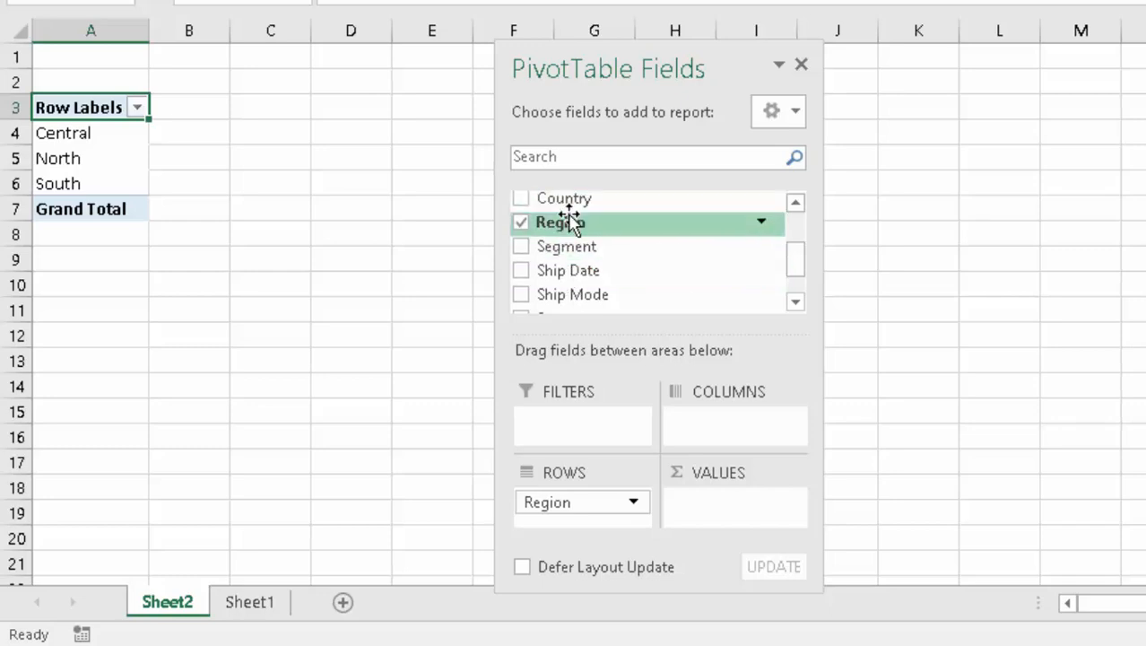
pyautogui.click(520, 201)
pyautogui.click(521, 201)
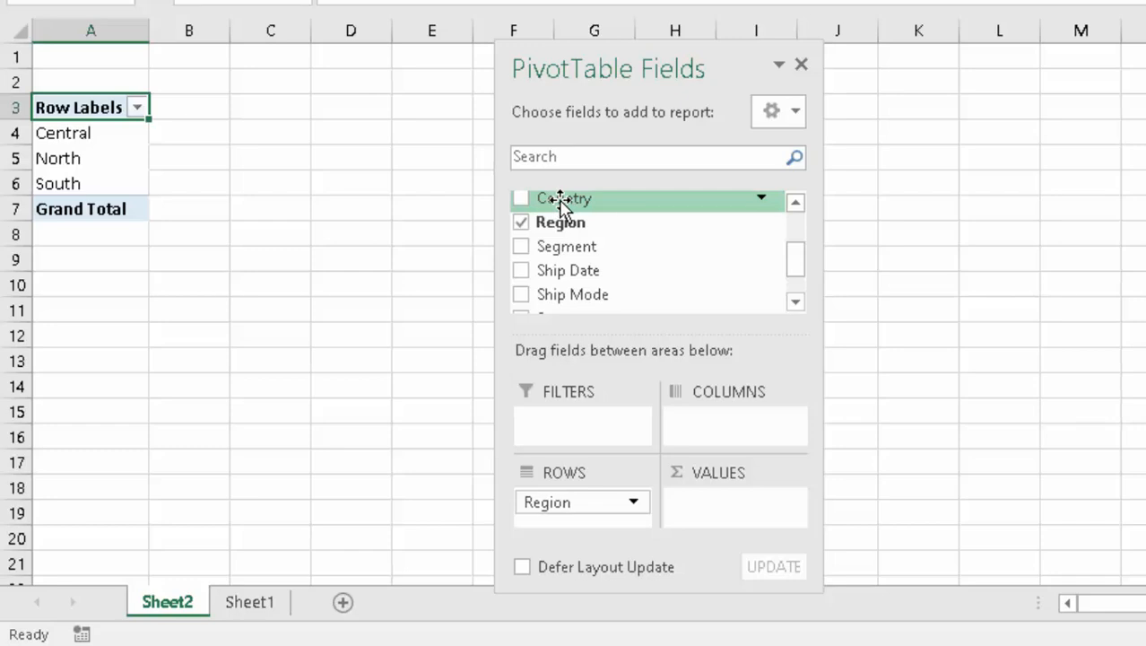
pyautogui.moveTo(560, 204); pyautogui.dragTo(564, 519)
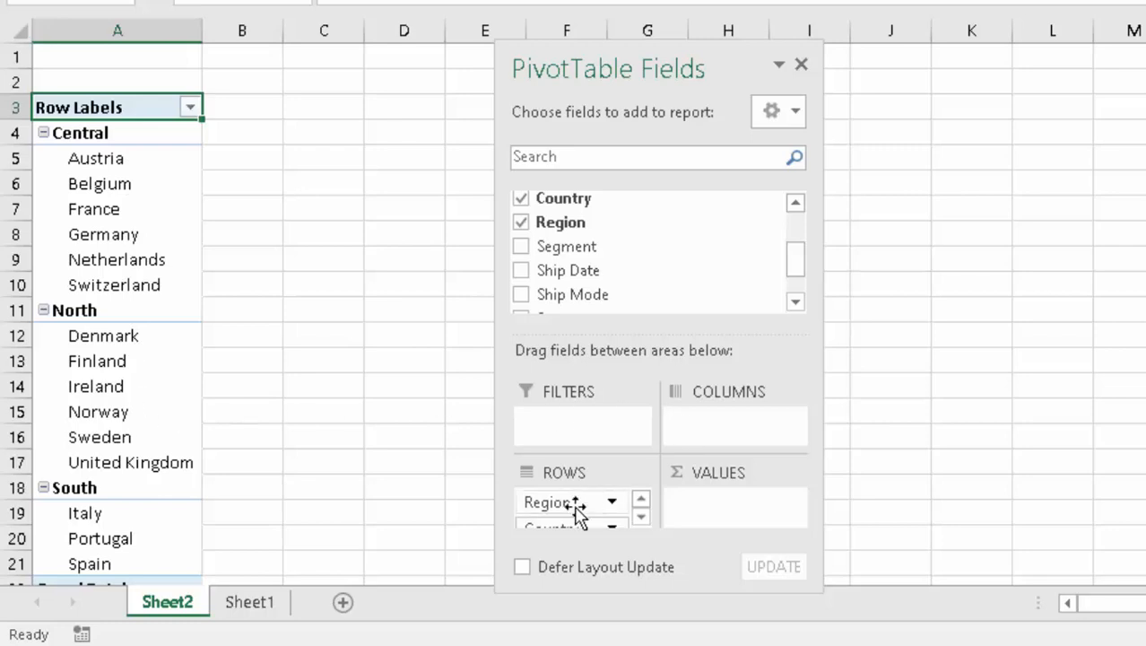
# - Move Region back under Country in rows after trying it in columns, and try then remove Segment from values
pyautogui.moveTo(575, 507); pyautogui.dragTo(695, 415)
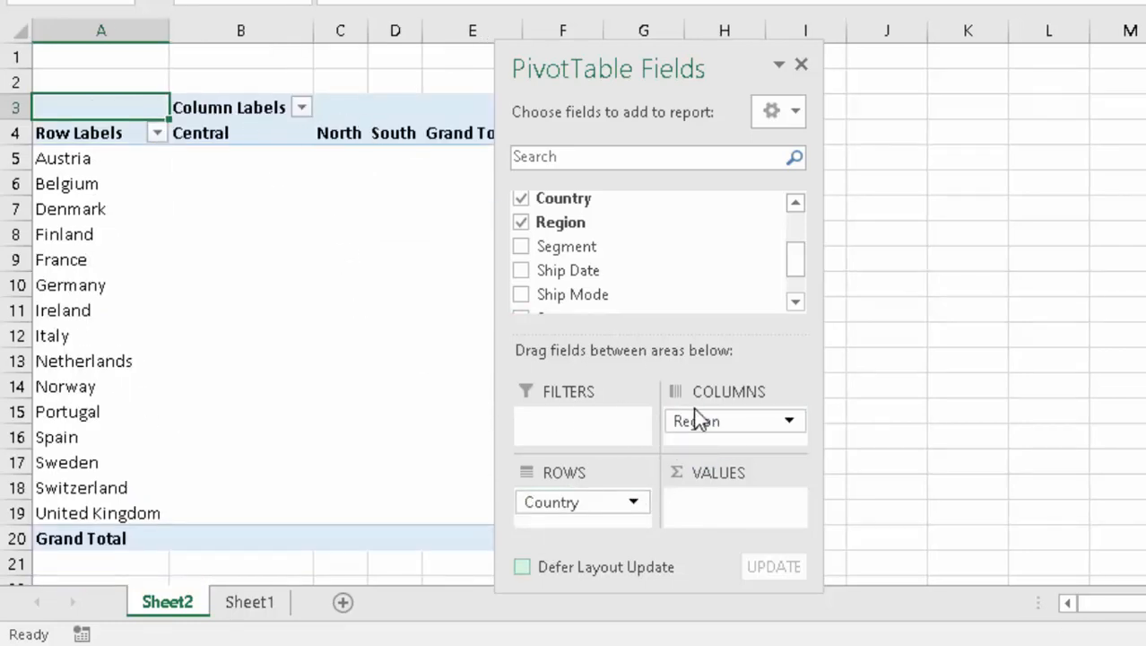
pyautogui.moveTo(708, 427); pyautogui.dragTo(578, 515)
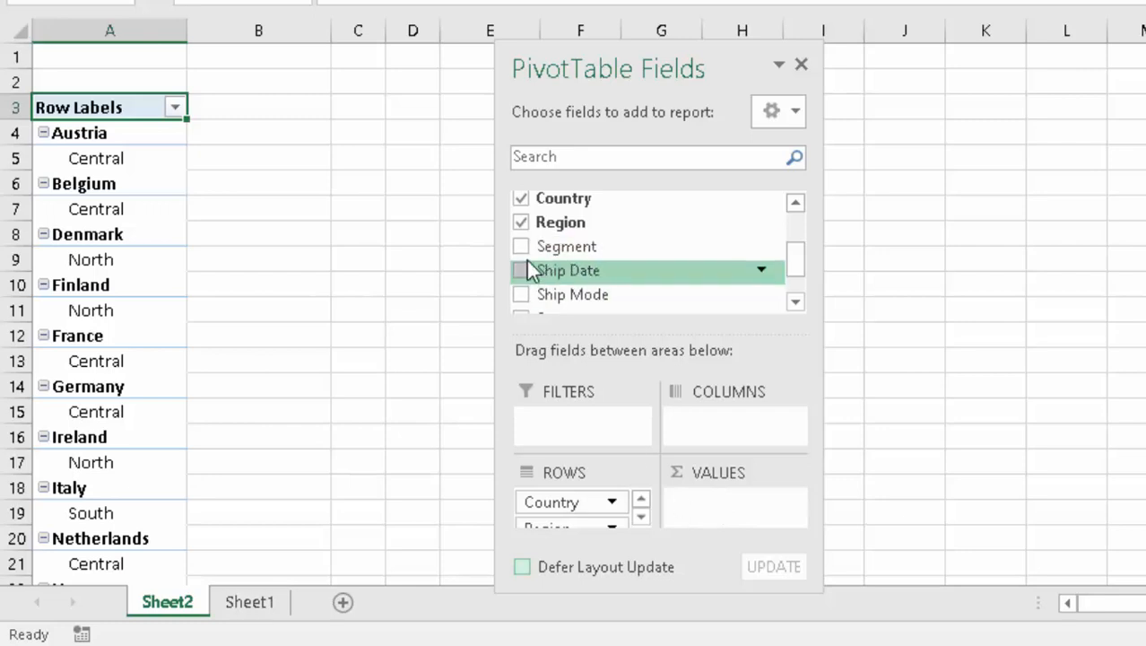
pyautogui.moveTo(523, 251); pyautogui.dragTo(672, 424)
pyautogui.moveTo(713, 512); pyautogui.dragTo(714, 507)
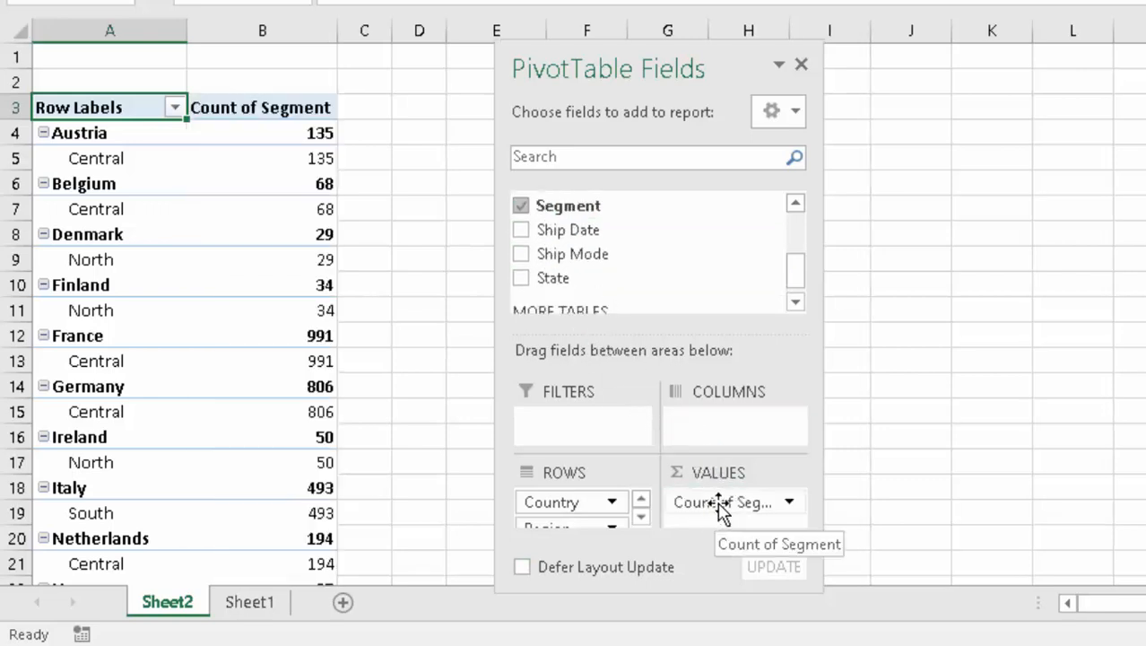
pyautogui.moveTo(721, 503); pyautogui.dragTo(701, 248)
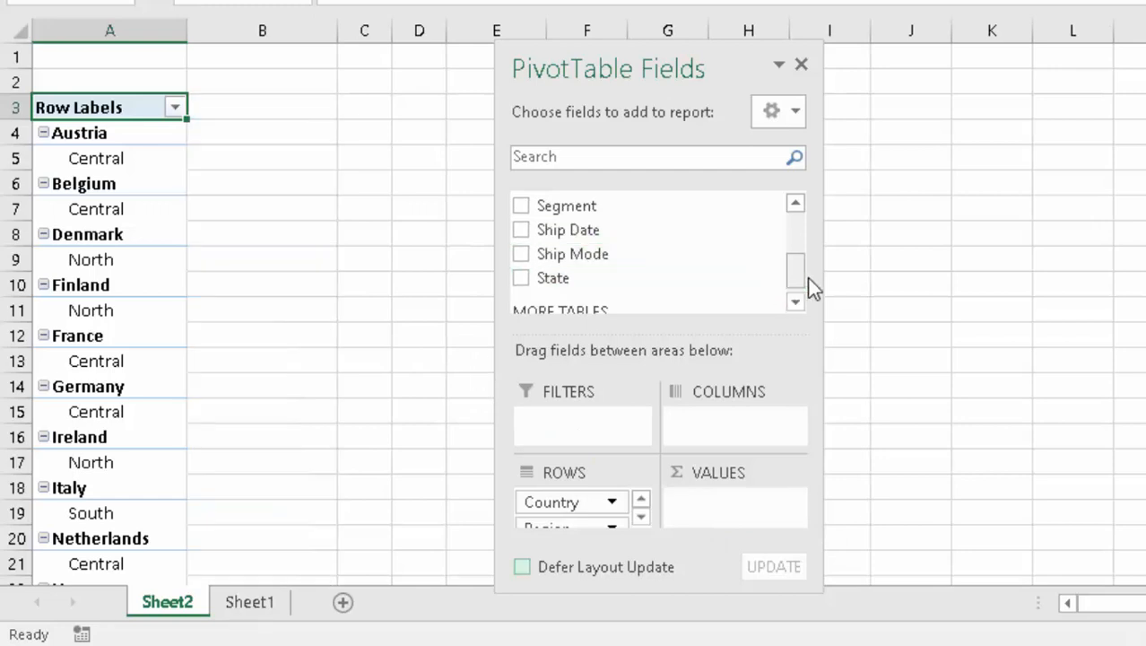
pyautogui.moveTo(796, 278); pyautogui.dragTo(798, 232)
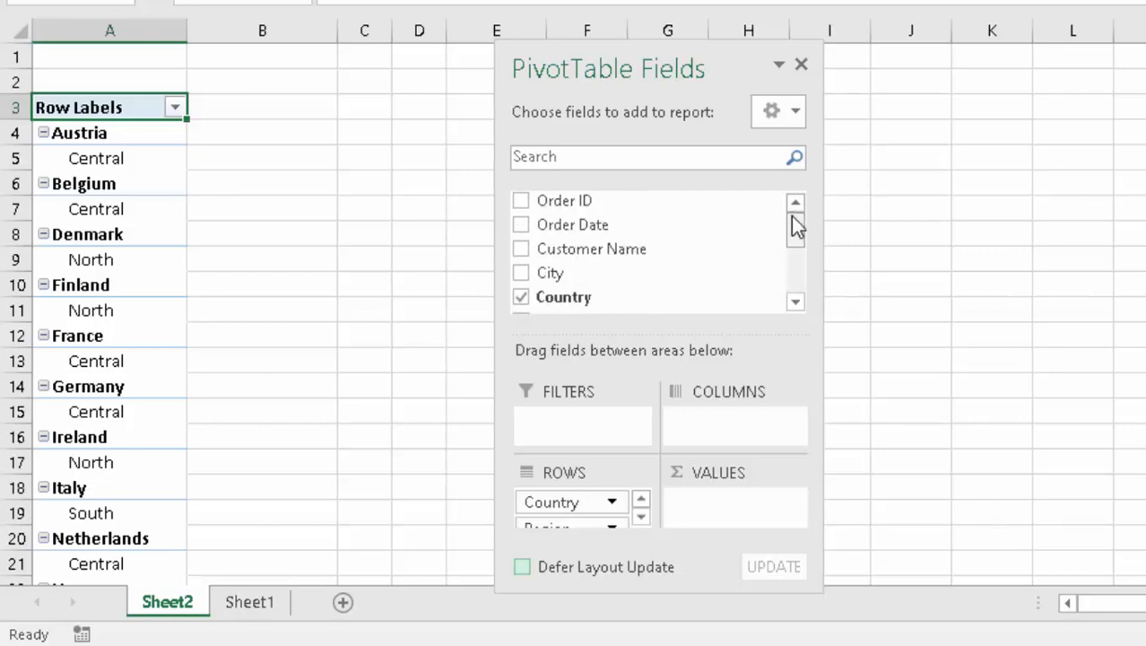
# - Count Customer Name in the pivot values, then bring up options for the B5 count
pyautogui.moveTo(574, 250); pyautogui.dragTo(729, 501)
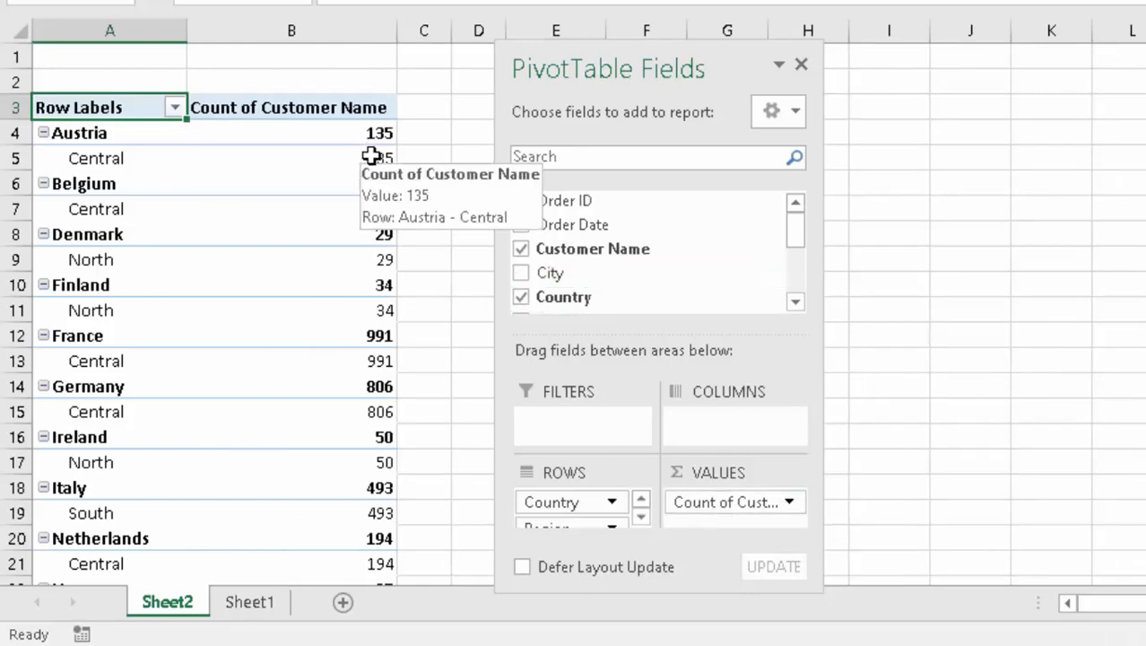
pyautogui.click(366, 159)
pyautogui.rightClick(366, 159)
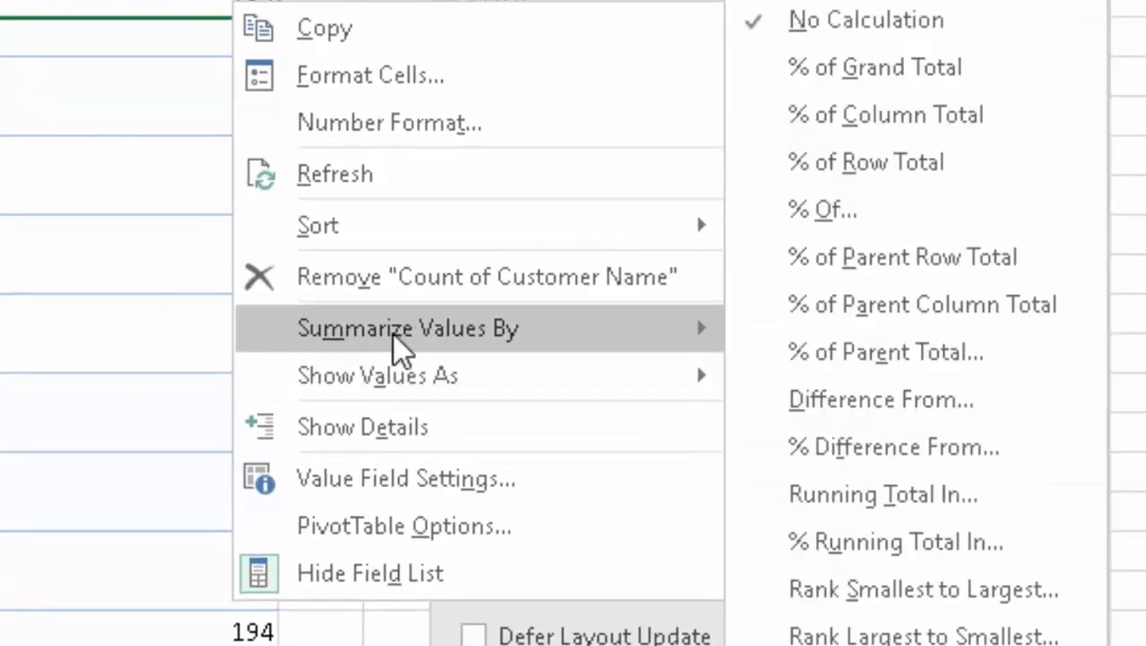
pyautogui.moveTo(396, 337)
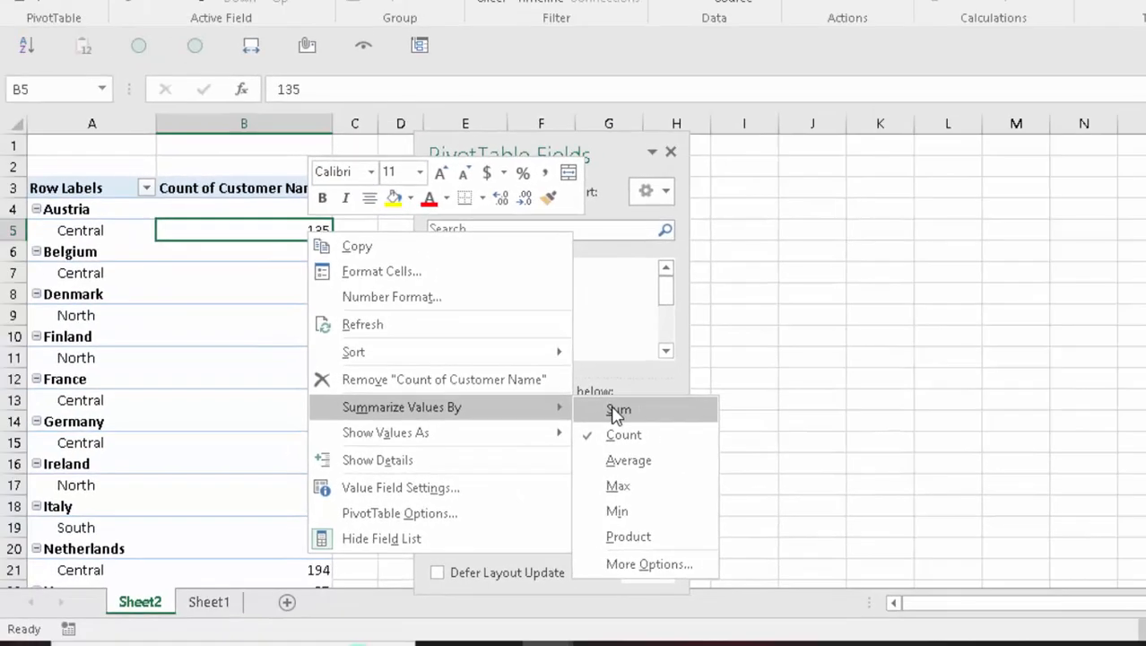
pyautogui.press('Escape')
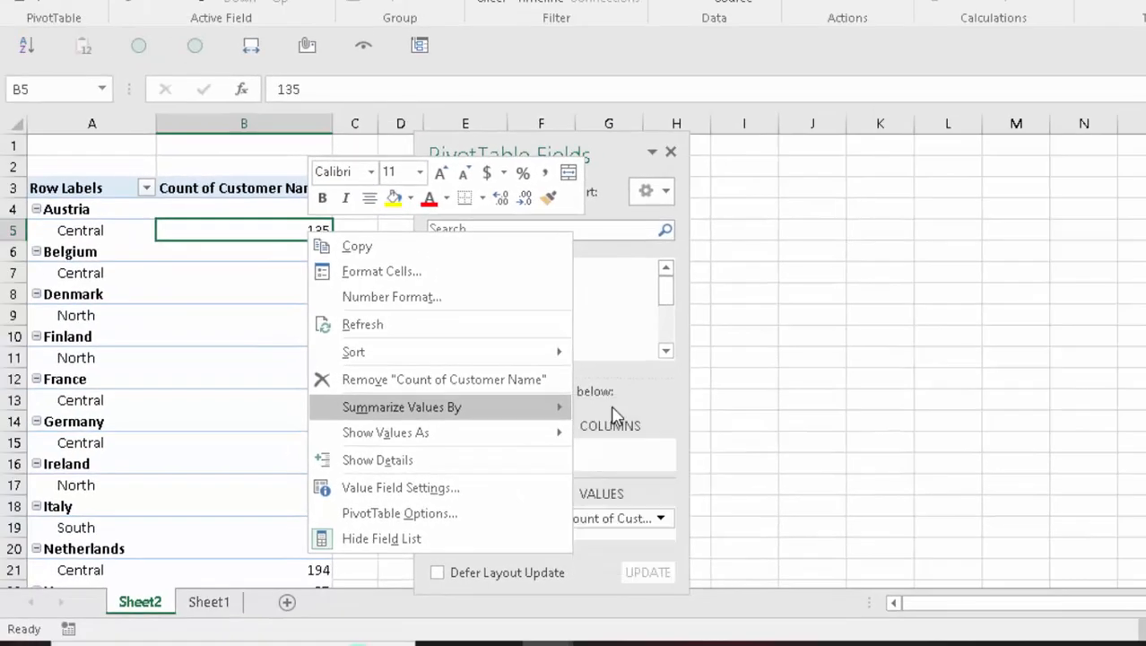
pyautogui.press('Escape')
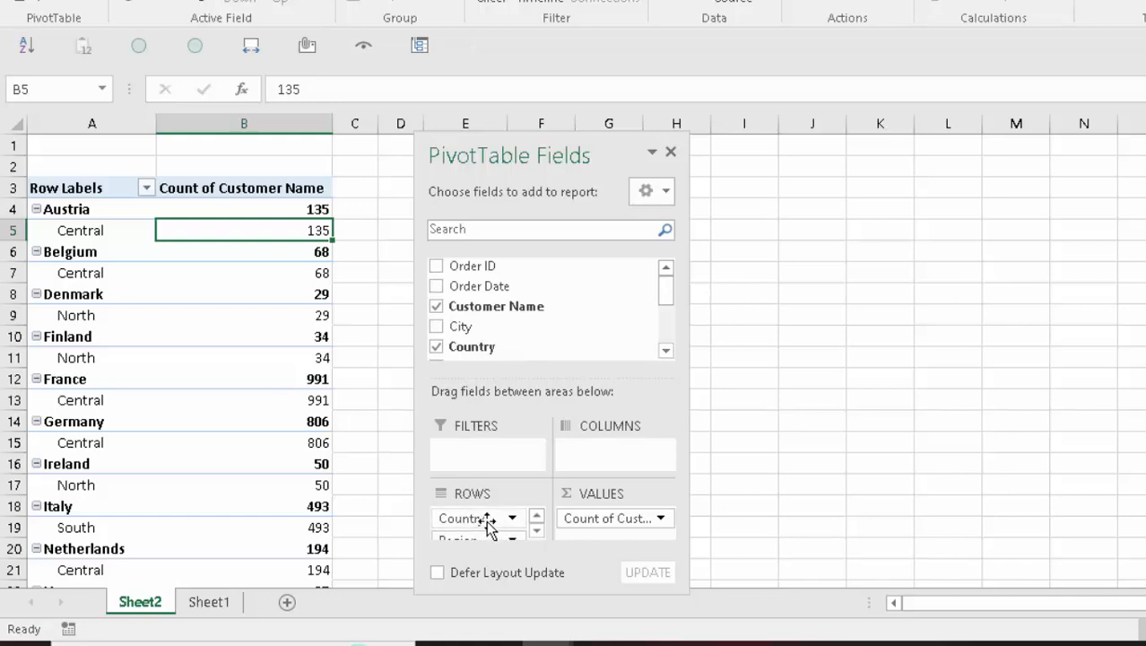
# - Move Country below Region in the pivot's rows
pyautogui.moveTo(487, 524); pyautogui.dragTo(490, 522)
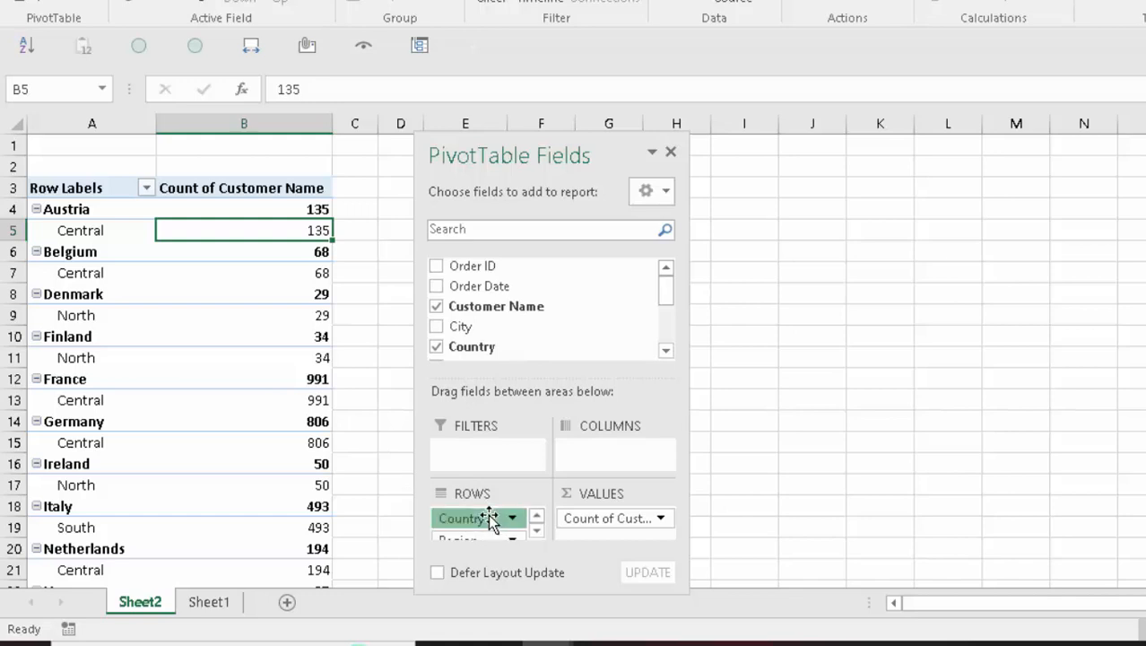
pyautogui.click(489, 522)
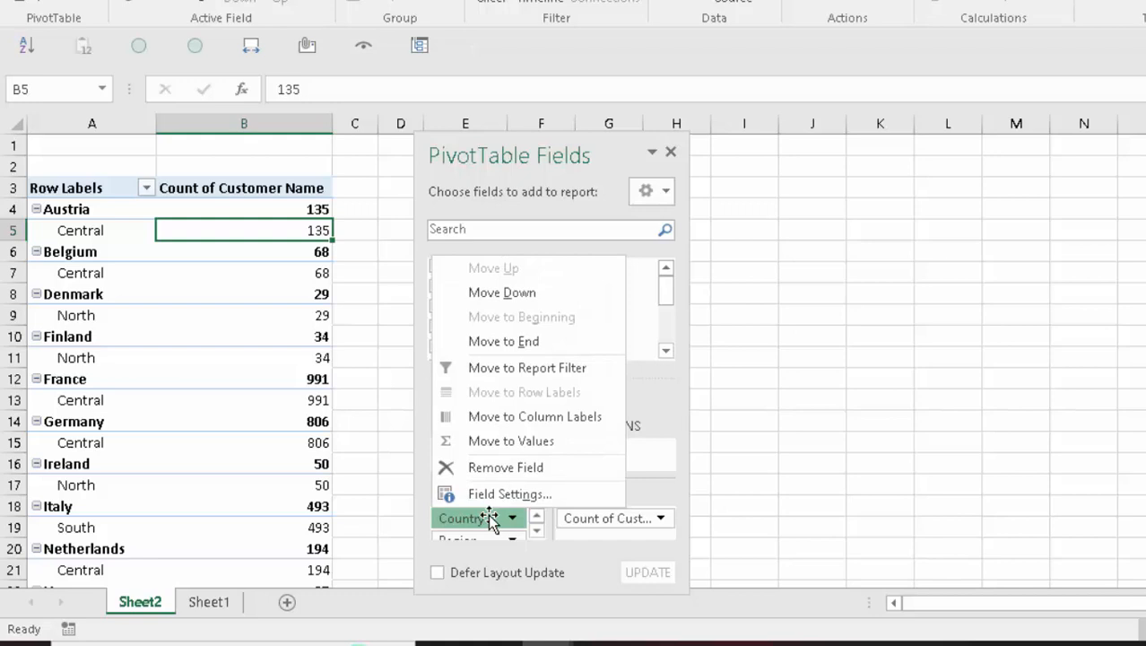
pyautogui.moveTo(489, 520); pyautogui.dragTo(527, 530)
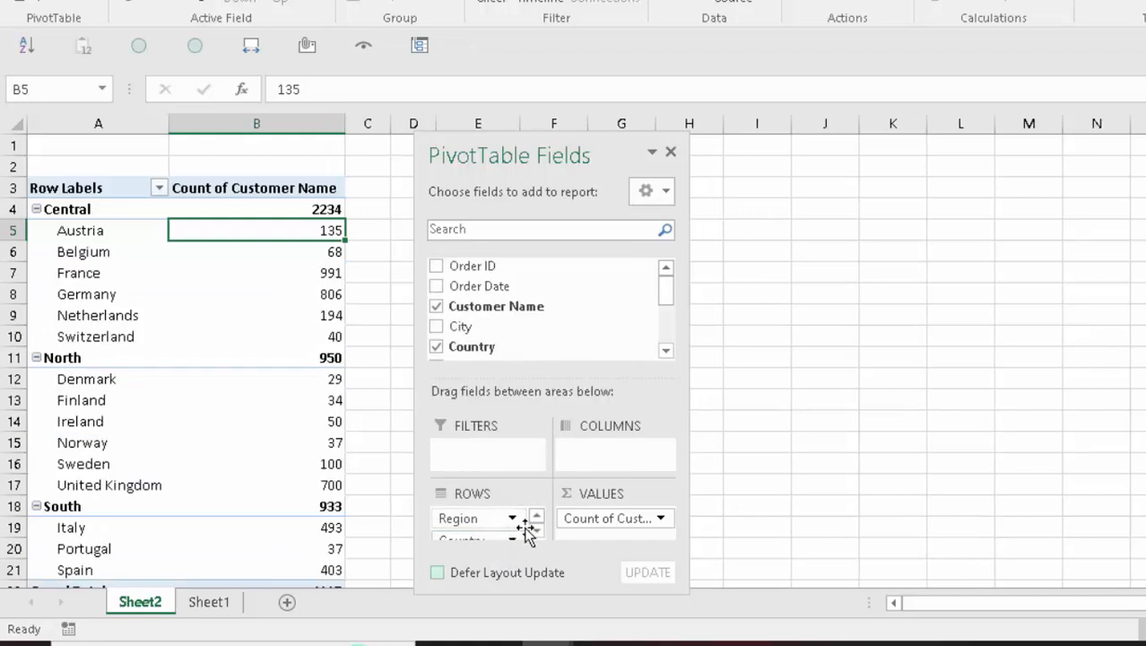
# - Put Order Date into the pivot's columns and move the field list right to reveal 2013, 2014 and Grand Total
pyautogui.click(438, 287)
pyautogui.moveTo(443, 293); pyautogui.dragTo(605, 463)
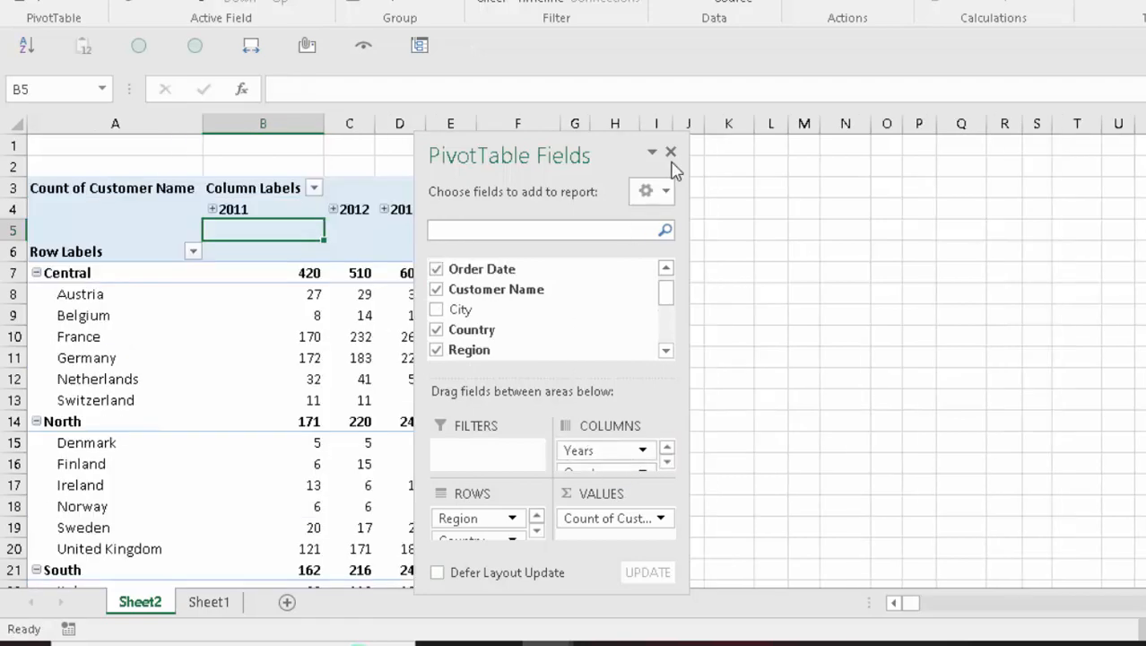
pyautogui.moveTo(603, 141); pyautogui.dragTo(817, 158)
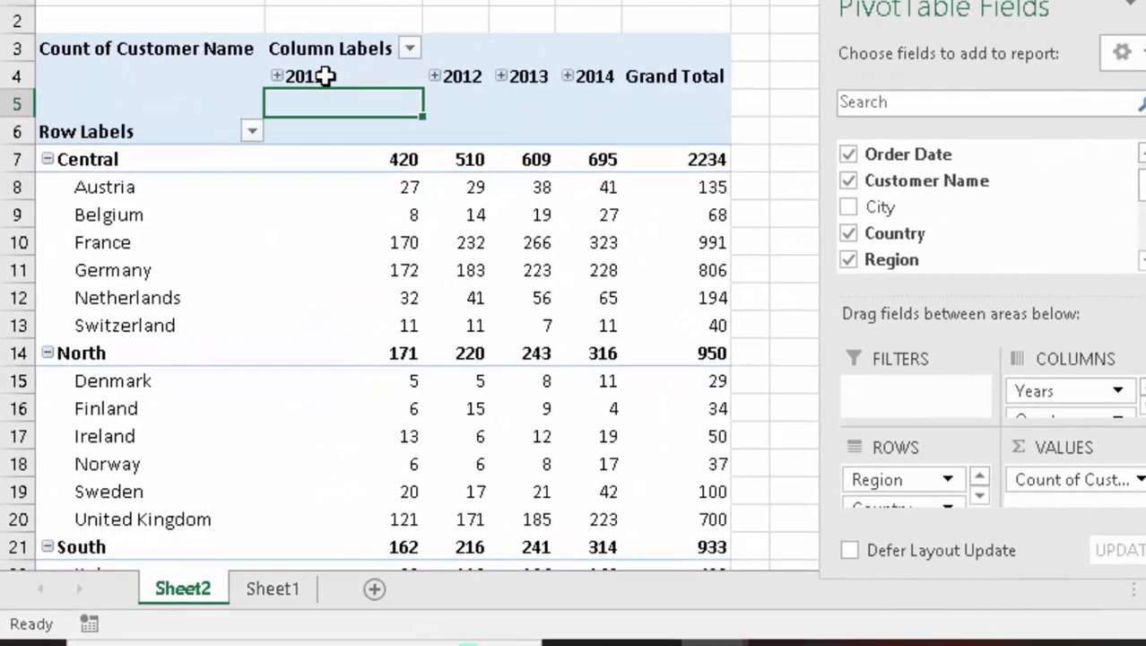
# - Group the 2011 order-date headings by Years only, clearing Months and Quarters
pyautogui.rightClick(251, 210)
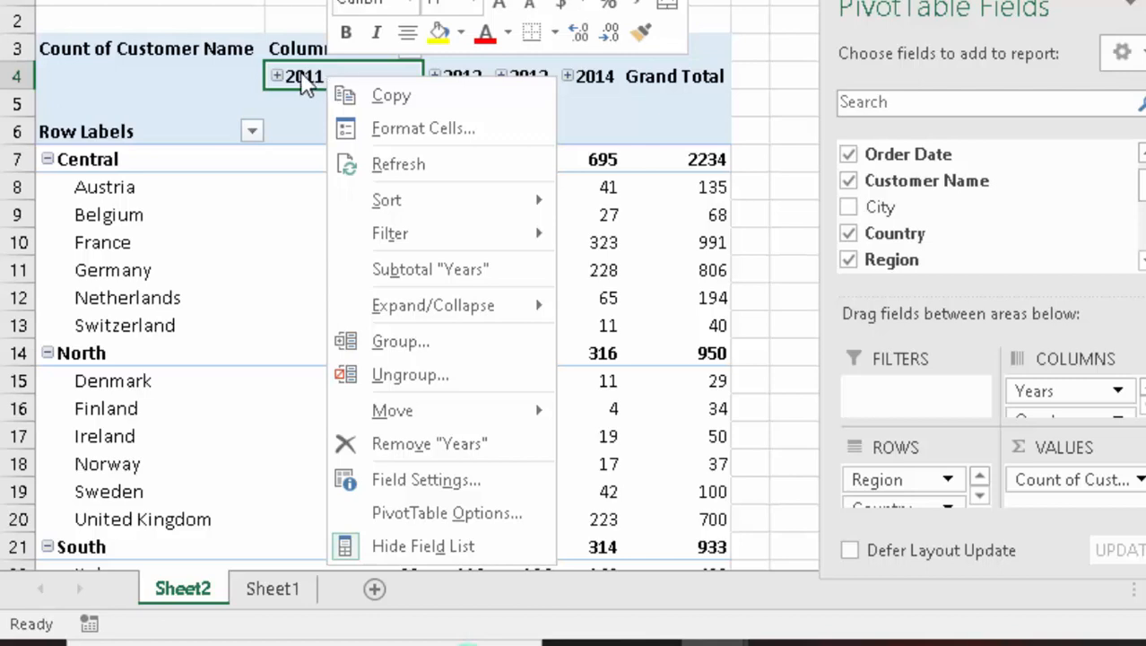
pyautogui.rightClick(305, 77)
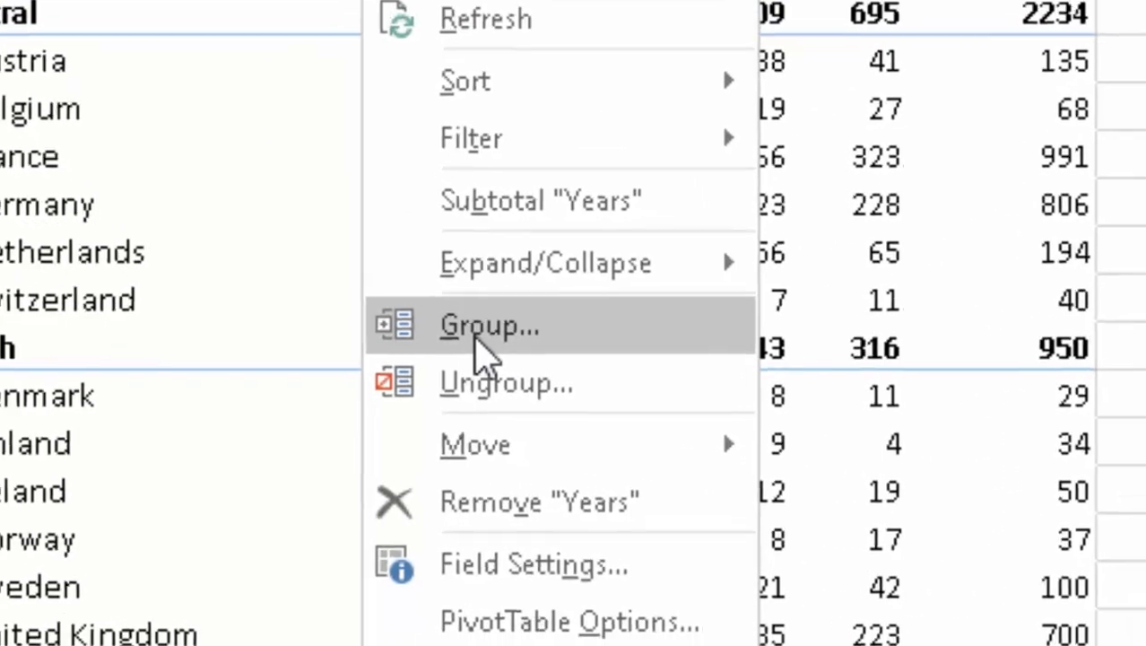
pyautogui.click(441, 337)
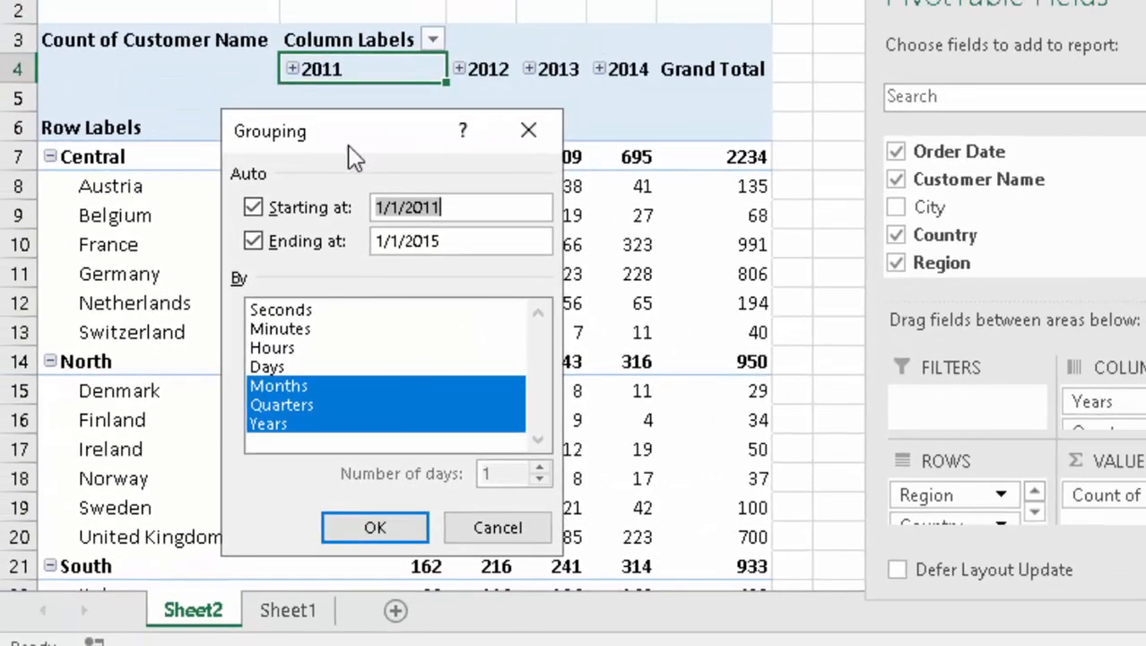
pyautogui.moveTo(369, 137); pyautogui.dragTo(560, 0)
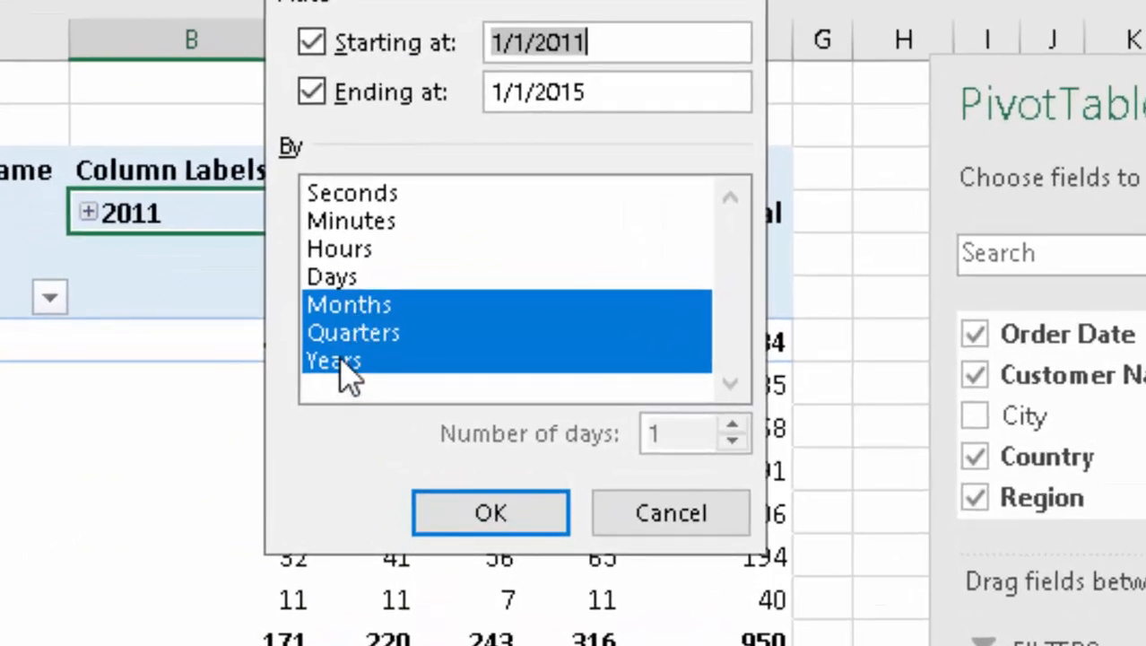
pyautogui.keyDown('ctrl'); pyautogui.click(367, 304); pyautogui.keyUp('ctrl')
pyautogui.keyDown('ctrl'); pyautogui.click(377, 339); pyautogui.keyUp('ctrl')
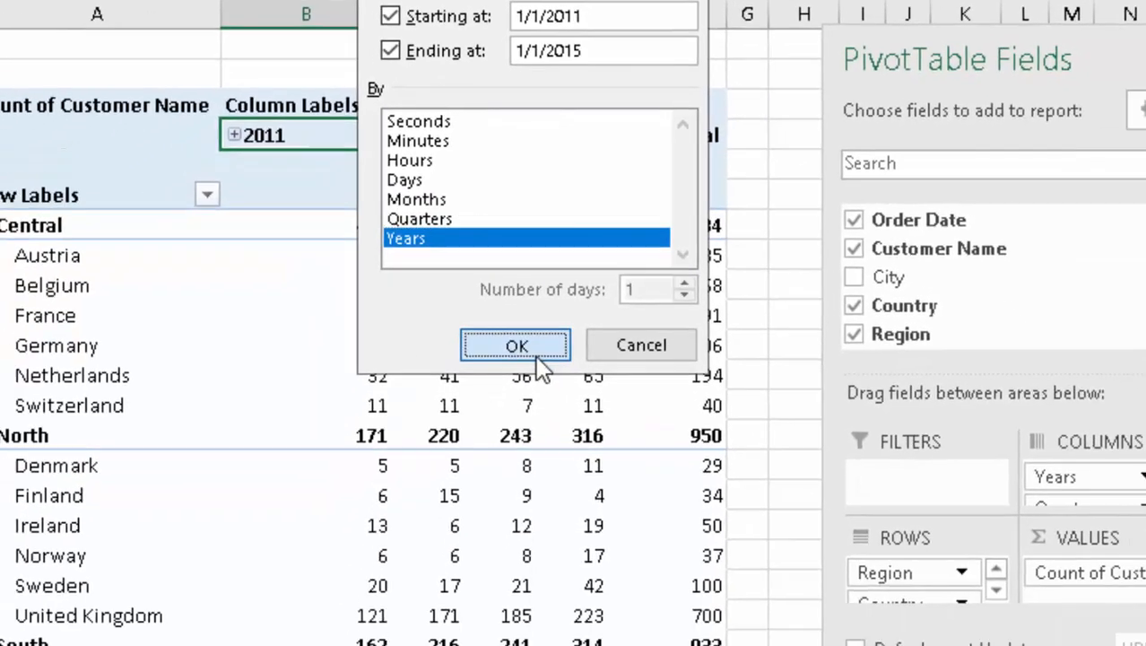
pyautogui.click(524, 464)
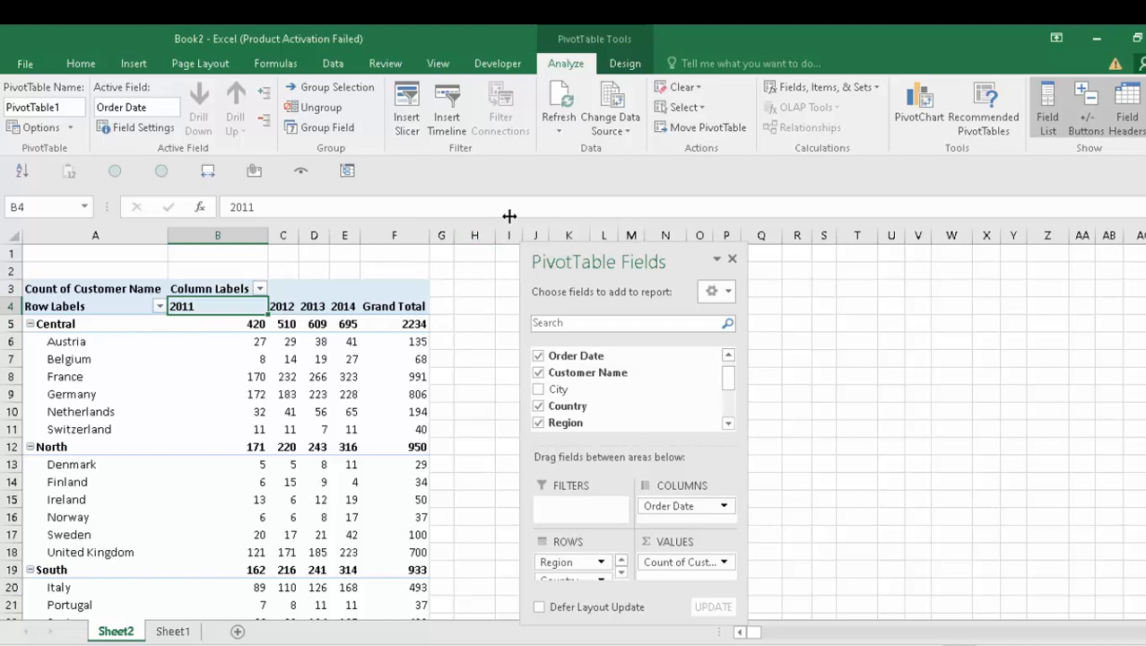
# - Apply a plain PivotTable style without the blue header fill
pyautogui.click(627, 64)
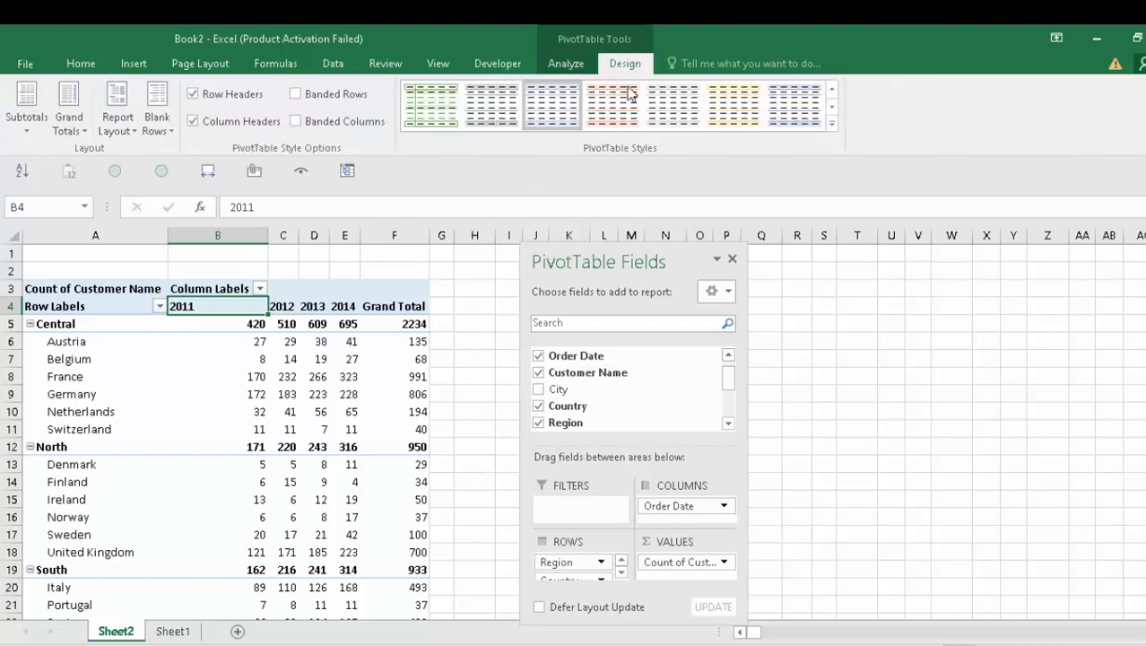
pyautogui.click(673, 106)
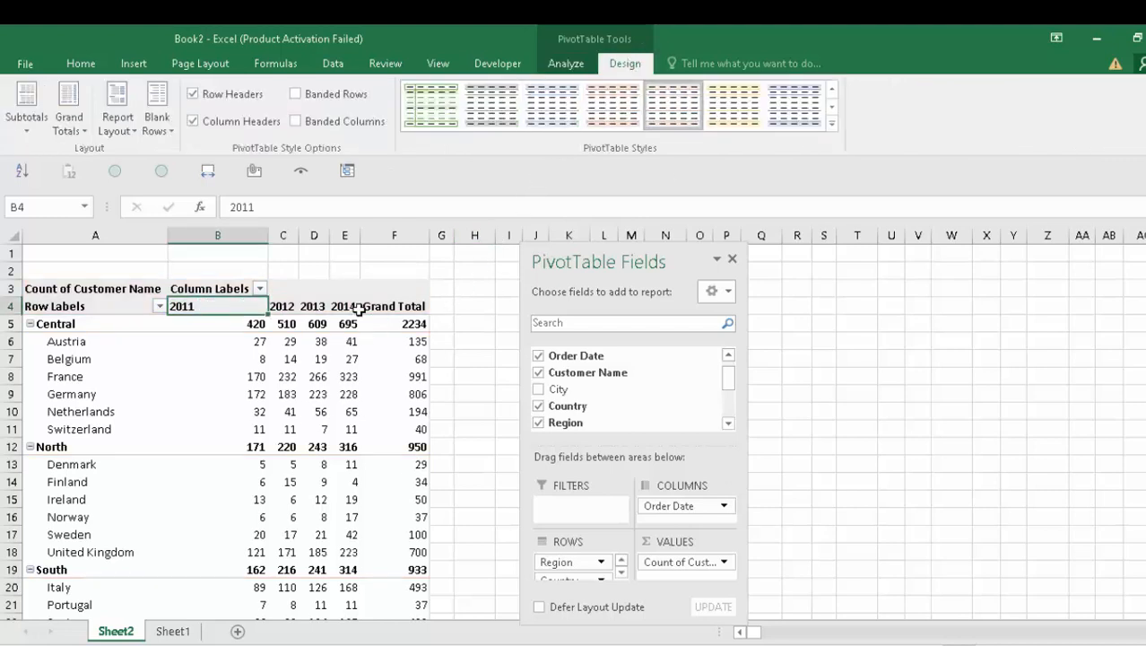
pyautogui.click(303, 361)
pyautogui.click(223, 401)
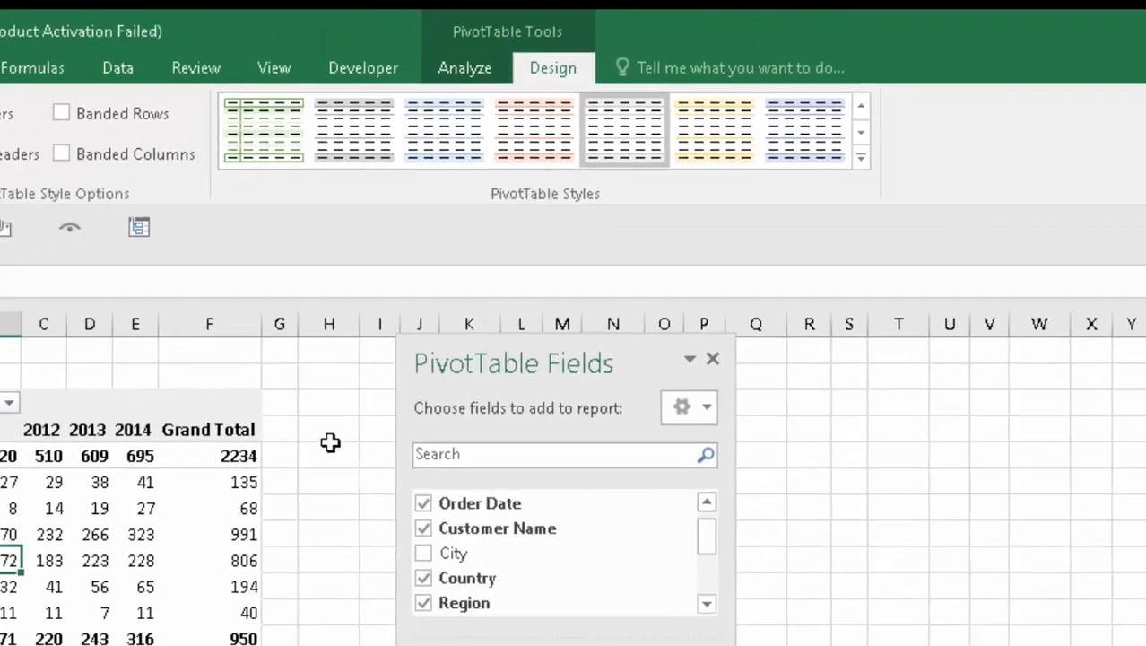
pyautogui.click(330, 443)
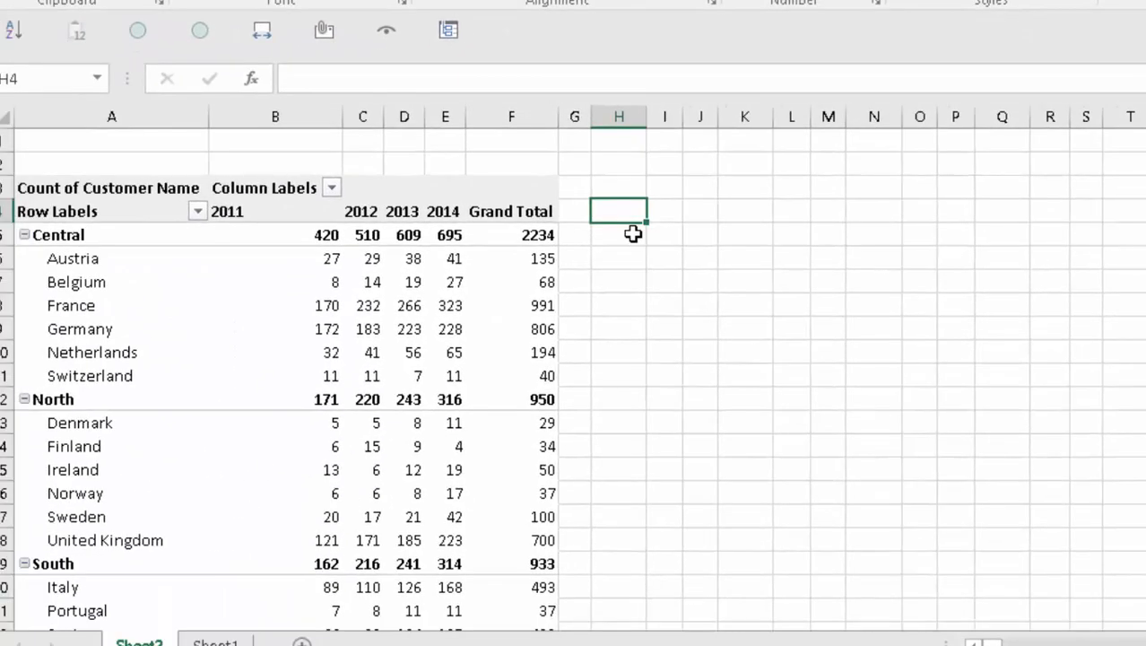
# - Select the whole pivot from A3 to F23, down to the Grand Total row, for copying
pyautogui.click(83, 436)
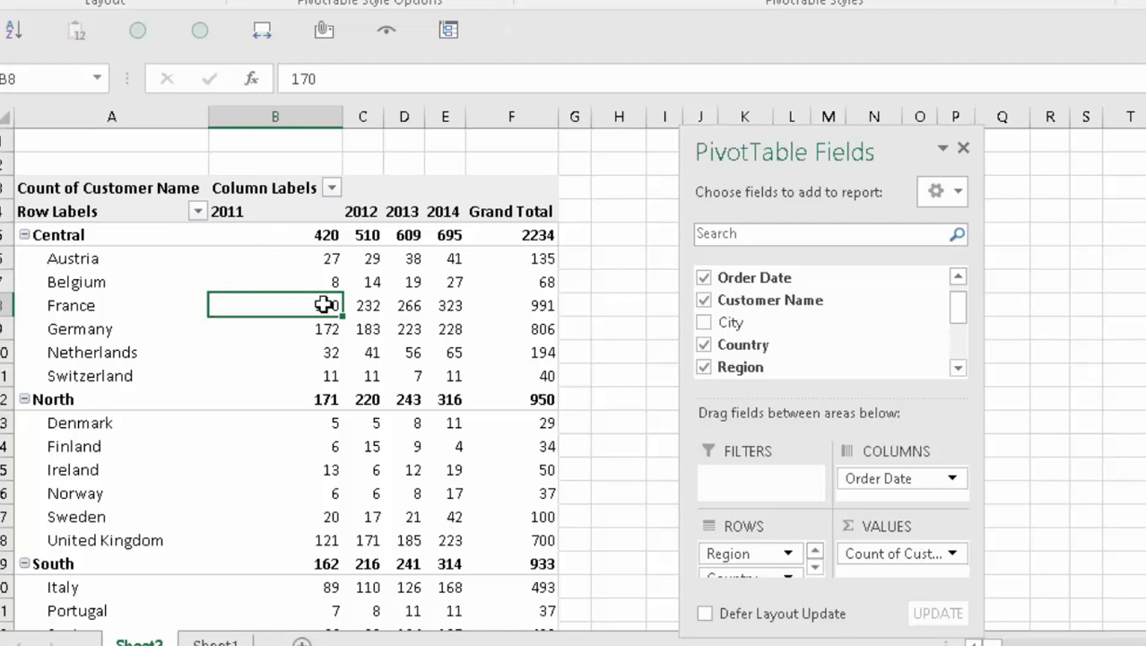
pyautogui.click(276, 266)
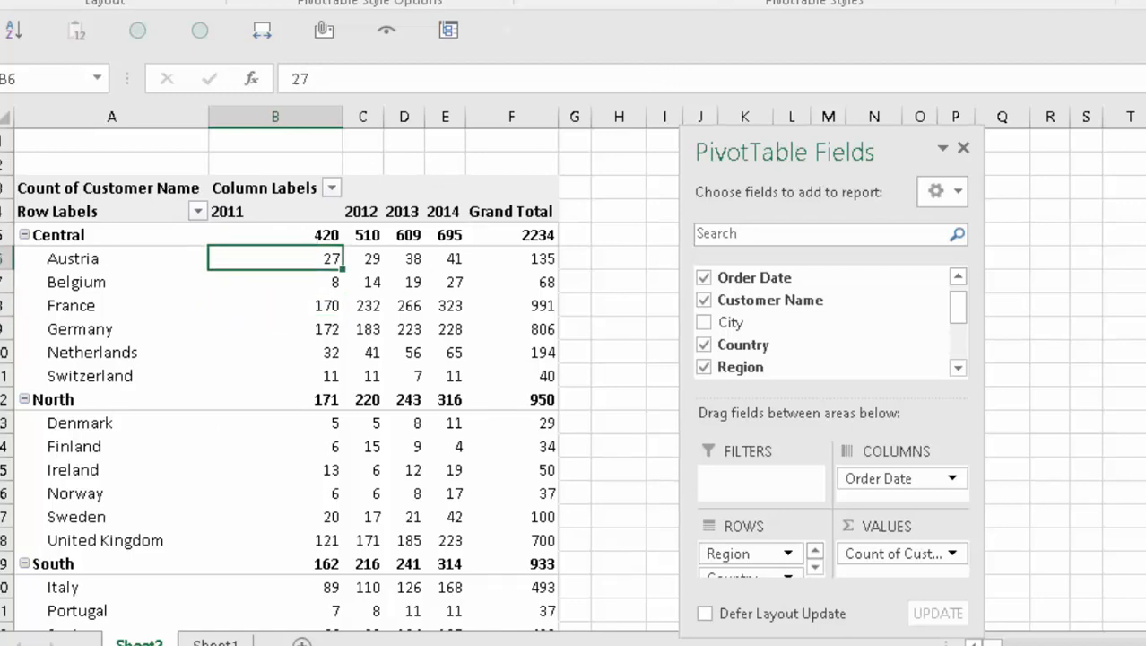
pyautogui.hotkey('shift', 'Down')
pyautogui.hotkey('shift', 'Right')
pyautogui.hotkey('shift', 'Right')
pyautogui.hotkey('shift', 'Right')
pyautogui.hotkey('shift', 'Right')
pyautogui.hotkey('shift', 'Right')
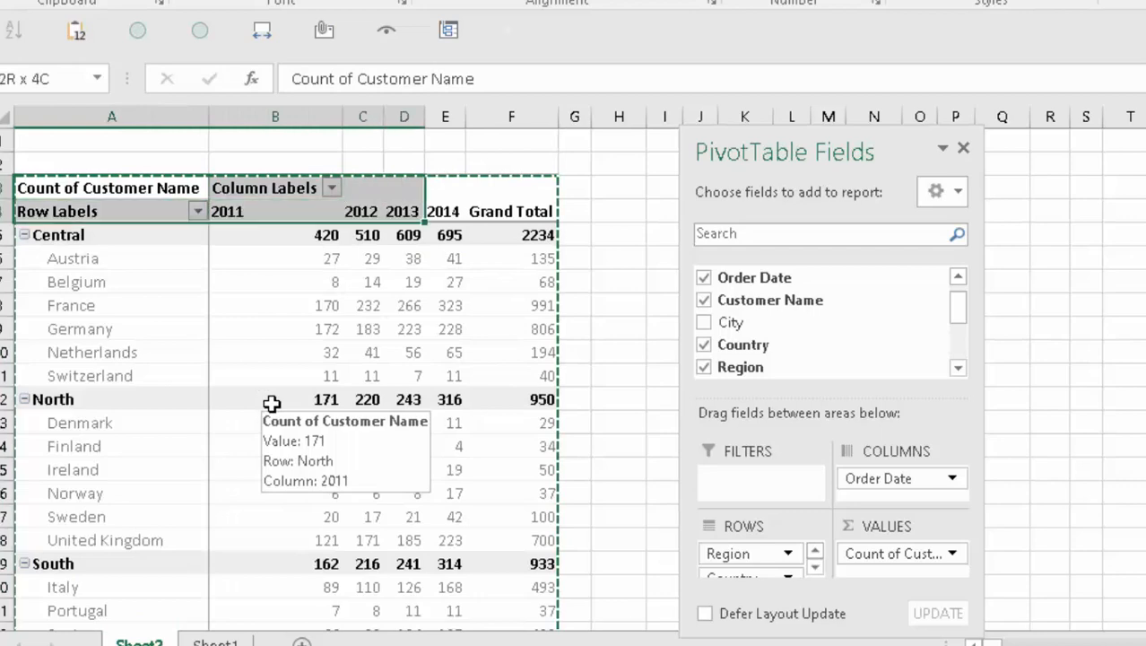
pyautogui.hotkey('shift', 'Down')
pyautogui.hotkey('shift', 'Down')
pyautogui.hotkey('shift', 'Down')
pyautogui.hotkey('shift', 'Down')
pyautogui.hotkey('shift', 'Down')
pyautogui.hotkey('shift', 'Down')
pyautogui.hotkey('shift', 'Down')
pyautogui.hotkey('shift', 'Down')
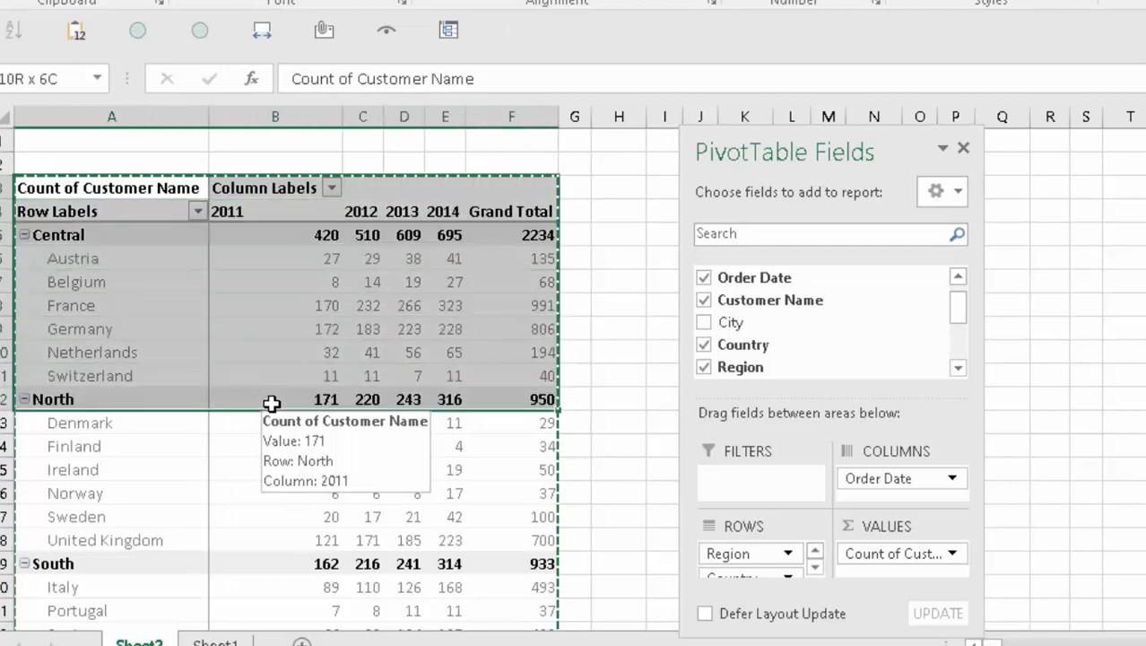
pyautogui.hotkey('shift', 'Down')
pyautogui.hotkey('shift', 'Down')
pyautogui.hotkey('shift', 'Down')
pyautogui.hotkey('shift', 'Down')
pyautogui.hotkey('shift', 'Down')
pyautogui.hotkey('shift', 'Down')
pyautogui.hotkey('shift', 'Down')
pyautogui.hotkey('shift', 'Down')
pyautogui.hotkey('shift', 'Down')
pyautogui.hotkey('shift', 'Down')
pyautogui.hotkey('shift', 'Down')
pyautogui.scroll(-1, 272, 402)
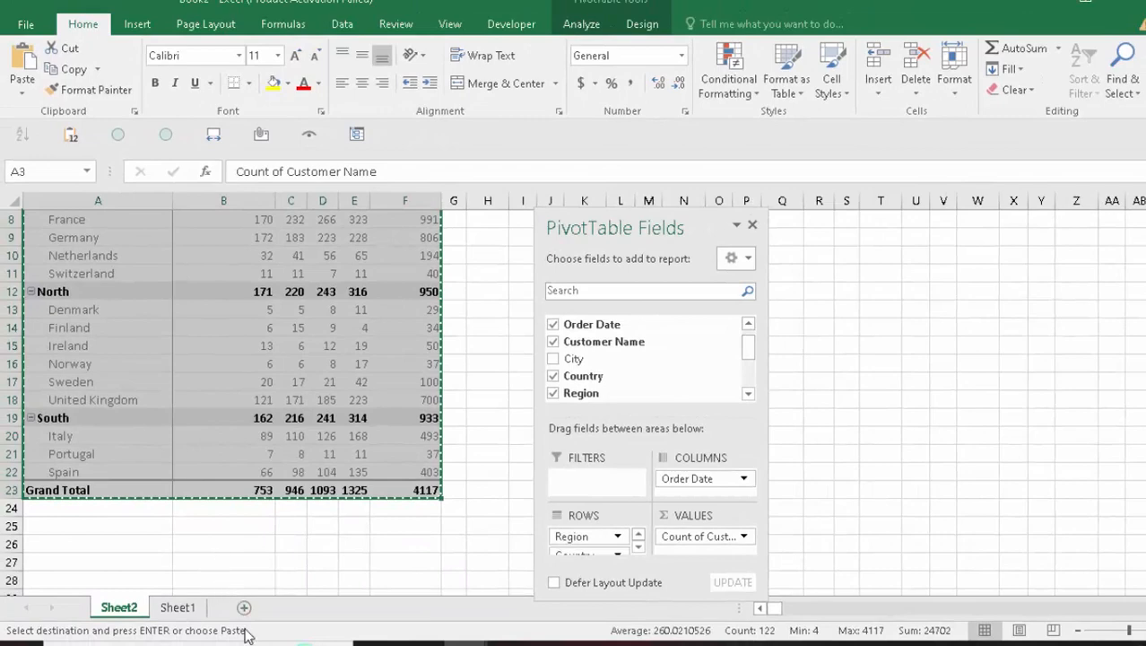
# - Add a new Sheet3 and paste the pivot as values into A2
pyautogui.click(244, 609)
pyautogui.press('Down')
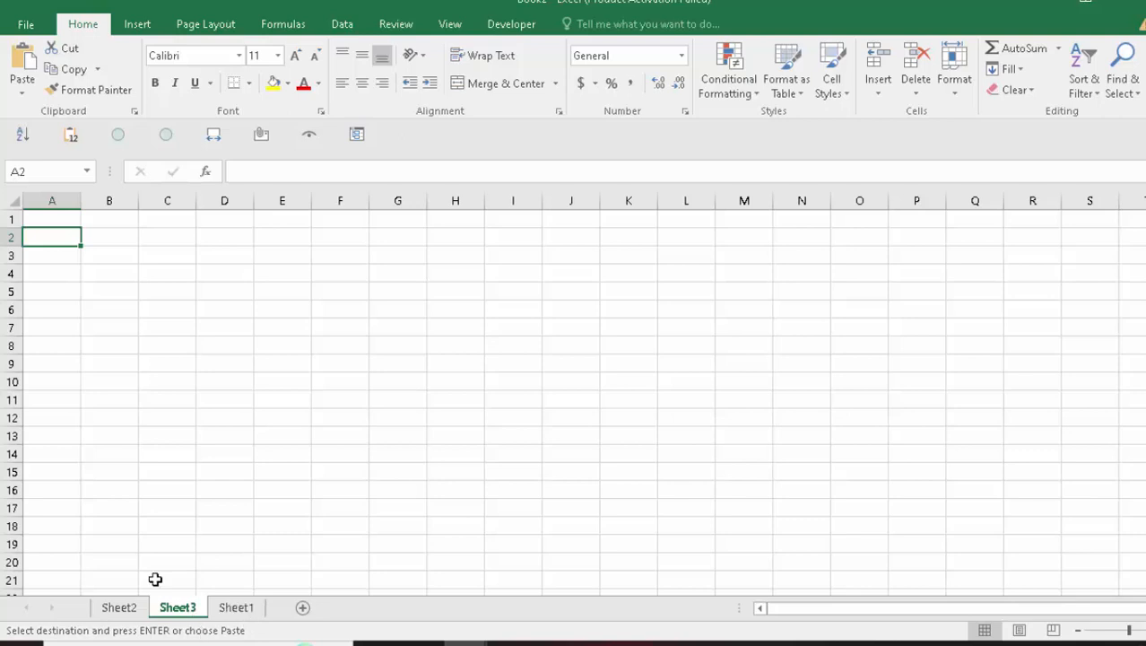
pyautogui.click(22, 100)
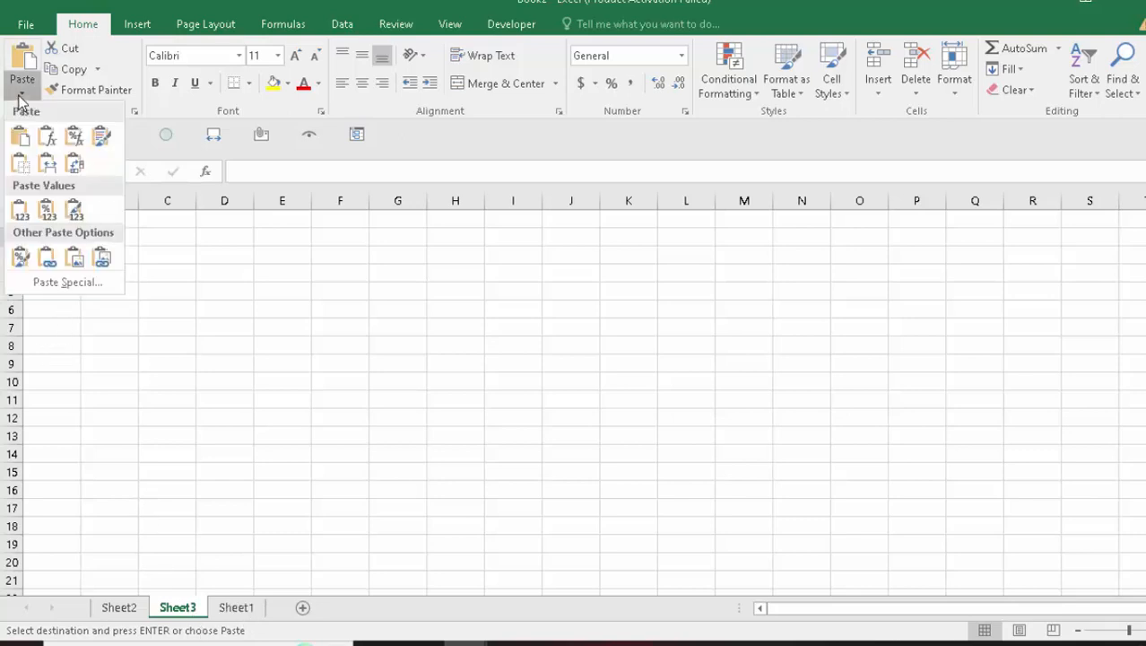
pyautogui.click(20, 213)
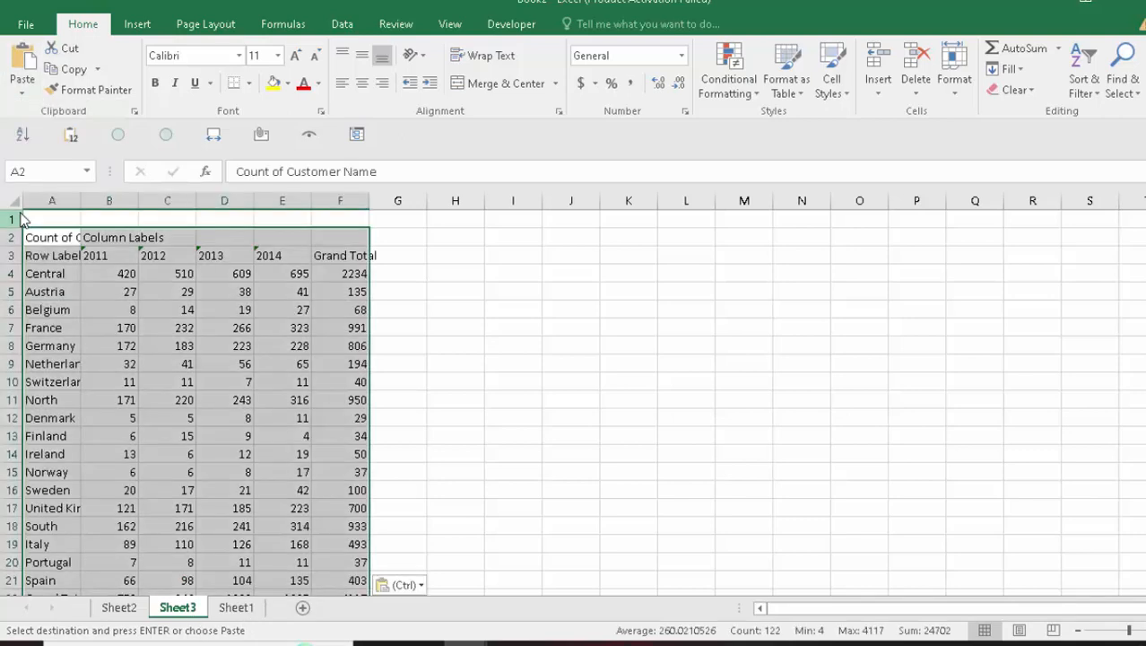
# - Paste the pivot's formatting over those values using Paste Special with Formats
pyautogui.click(22, 94)
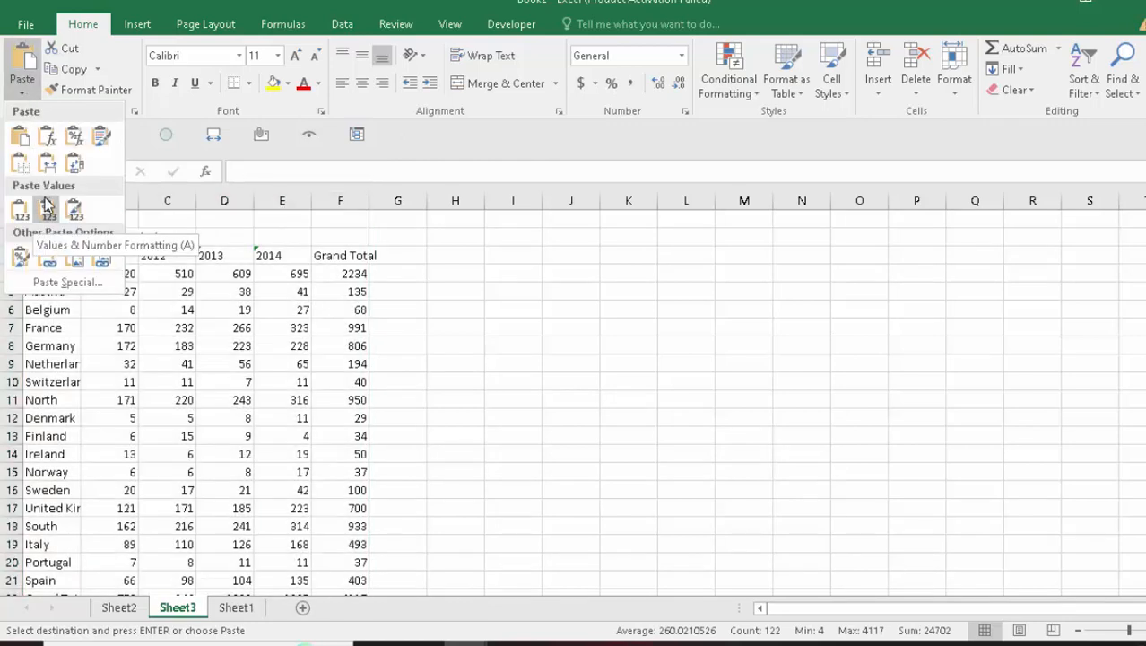
pyautogui.click(181, 359)
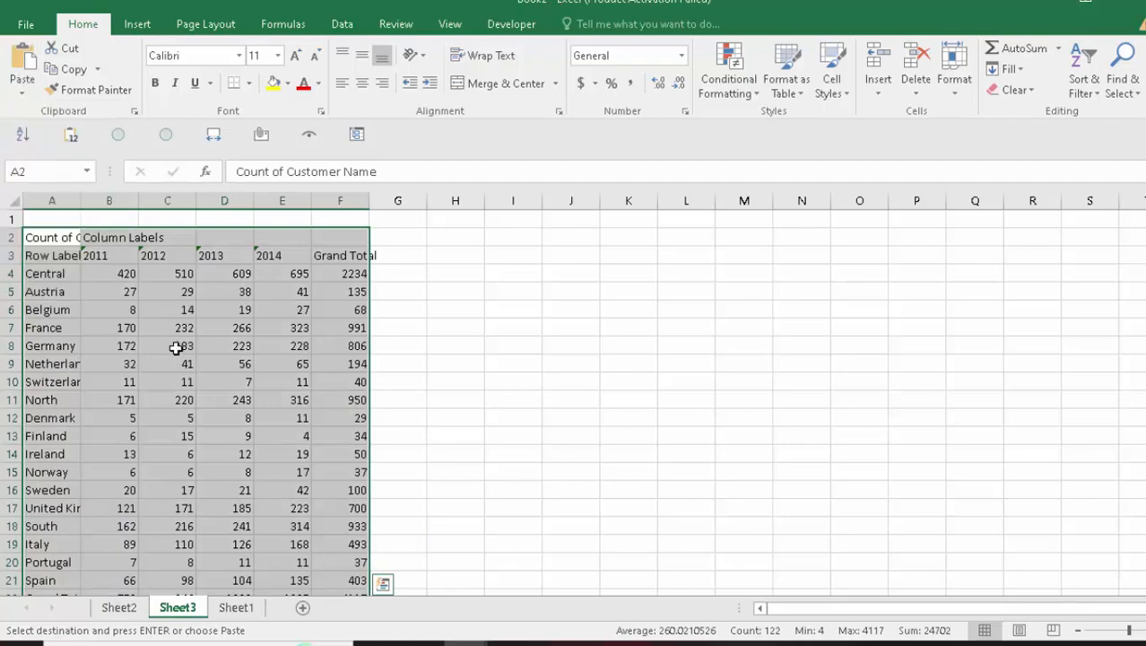
pyautogui.hotkey('ctrl', 'alt', 'v')
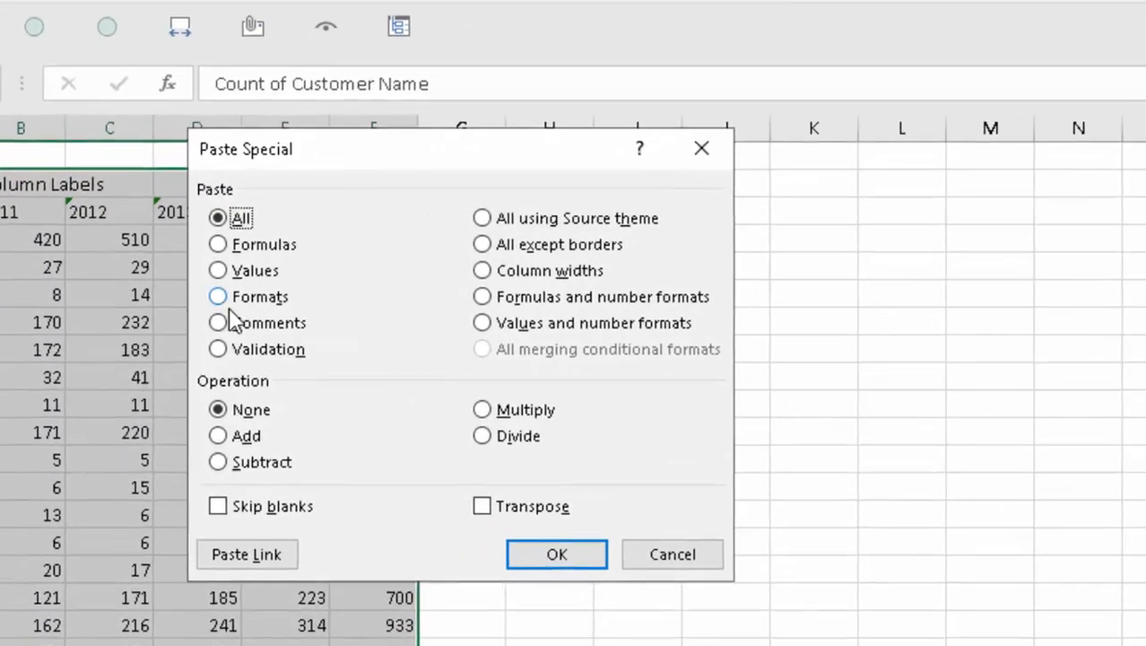
pyautogui.click(236, 314)
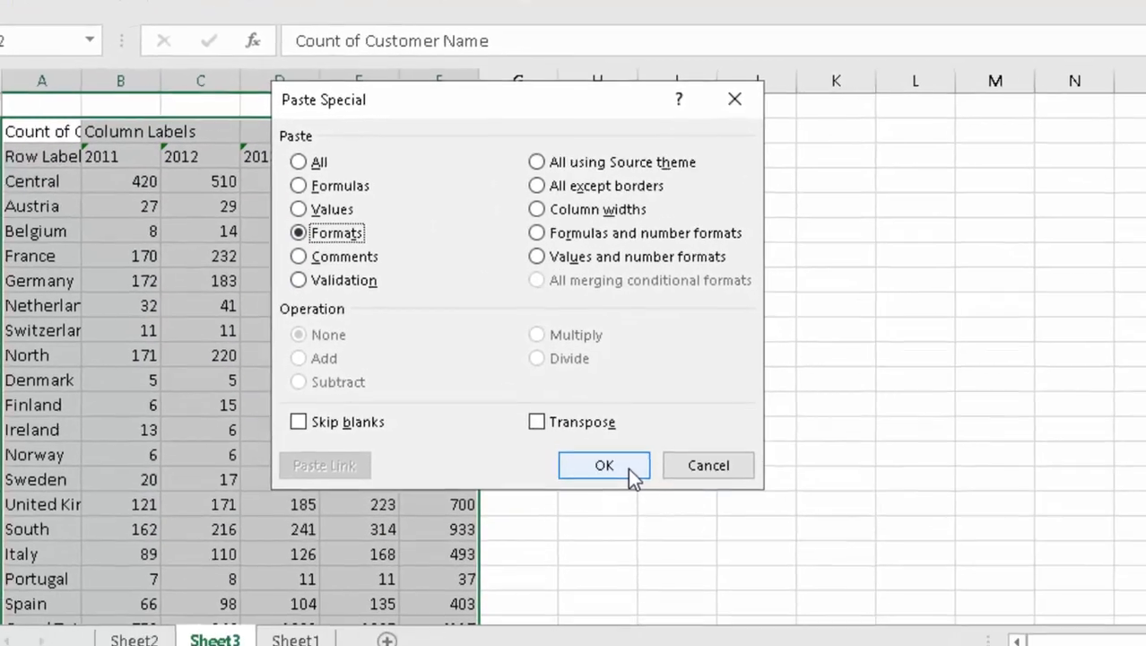
pyautogui.click(644, 538)
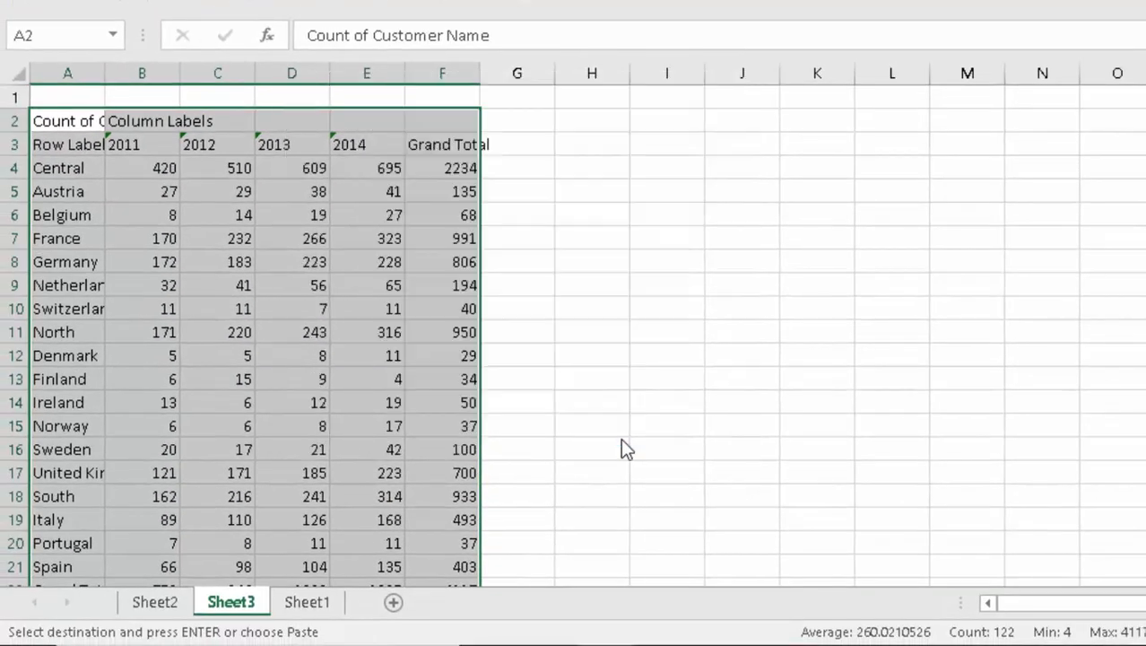
# - Autofit column F and convert the 2011–2014 year headings from text to numbers
pyautogui.doubleClick(478, 77)
pyautogui.click(77, 146)
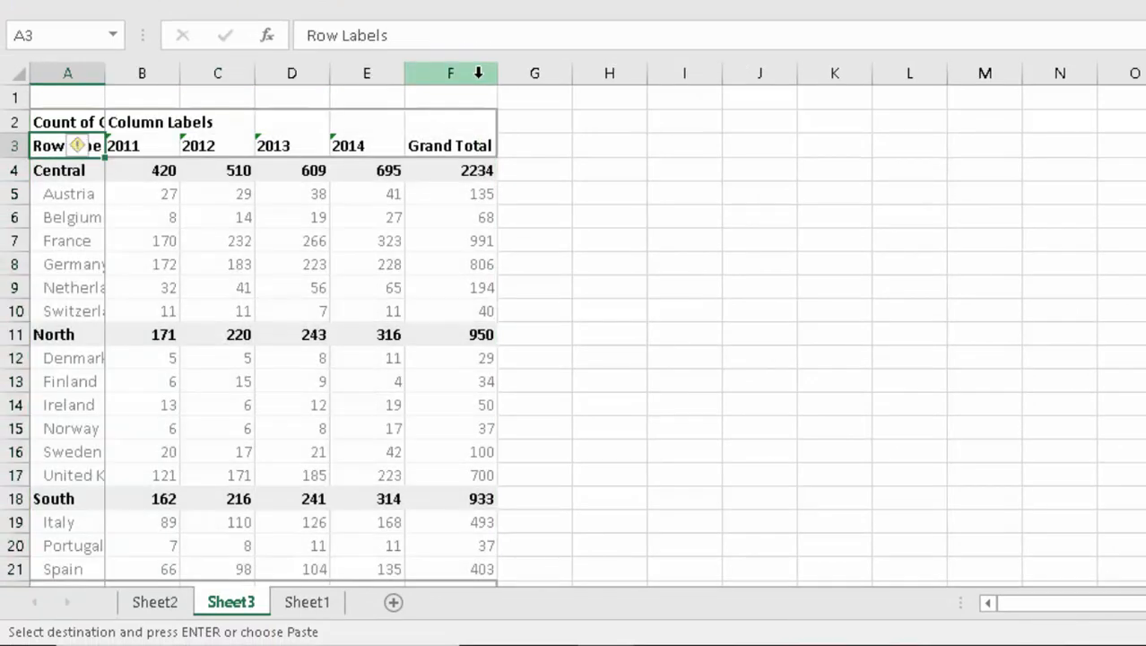
pyautogui.moveTo(151, 145); pyautogui.dragTo(368, 145)
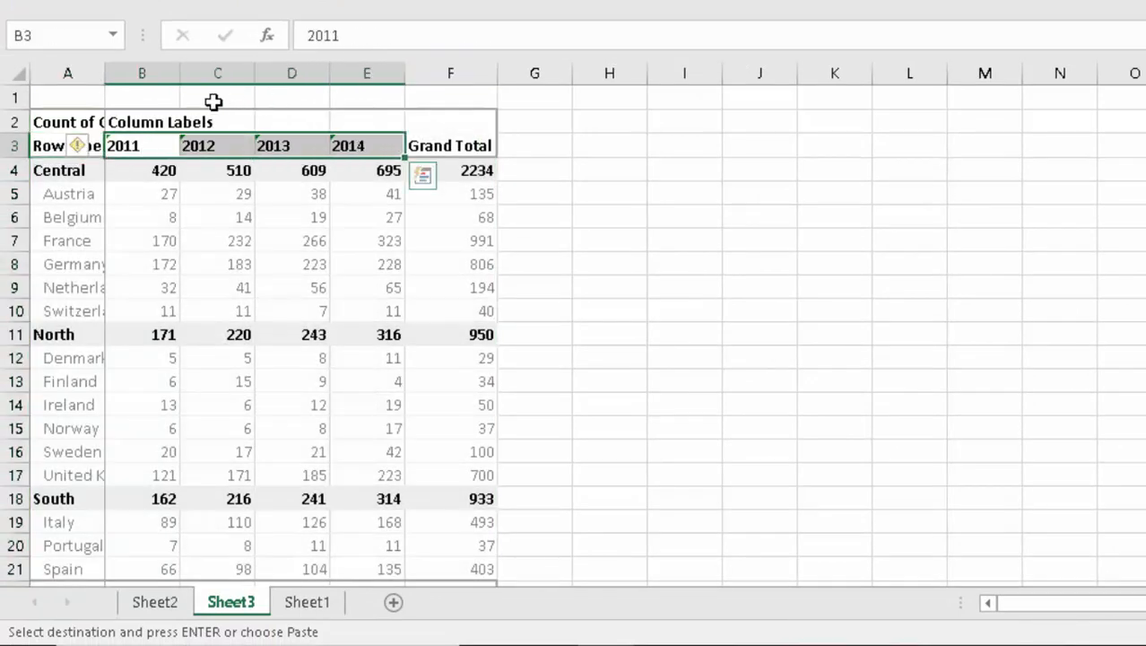
pyautogui.click(97, 149)
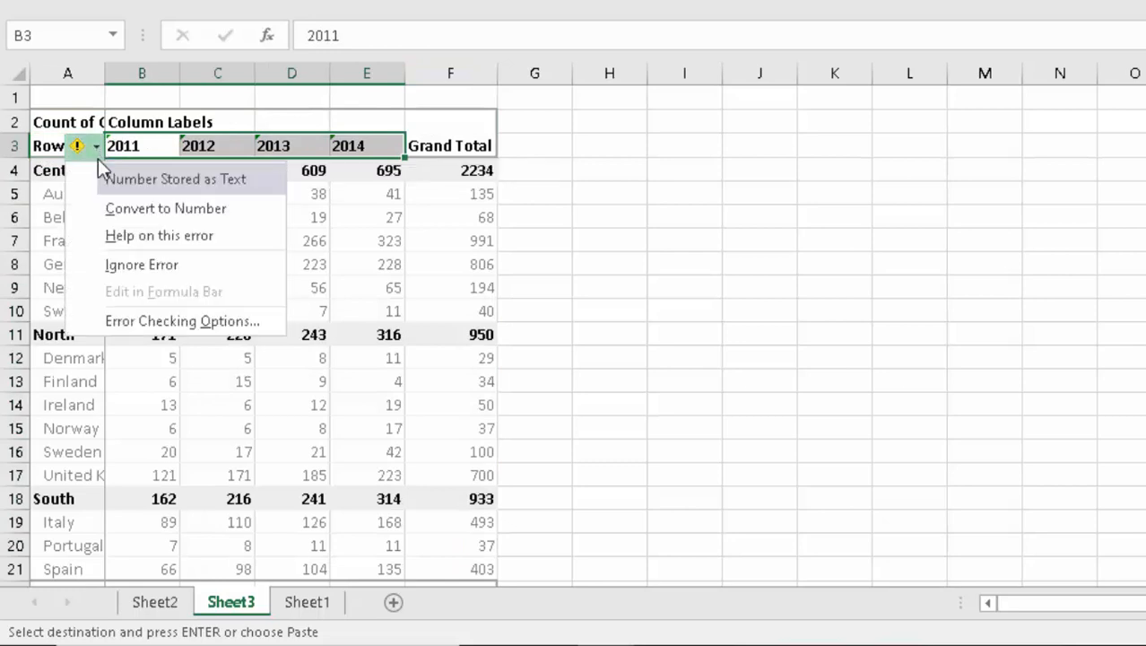
pyautogui.click(174, 211)
# - Delete the leftover Count of / Column Labels row 2
pyautogui.press('Down')
pyautogui.press('Right')
pyautogui.press('Up')
pyautogui.press('Left')
pyautogui.press('Left')
pyautogui.press('Up')
pyautogui.hotkey('shift', 'Right')
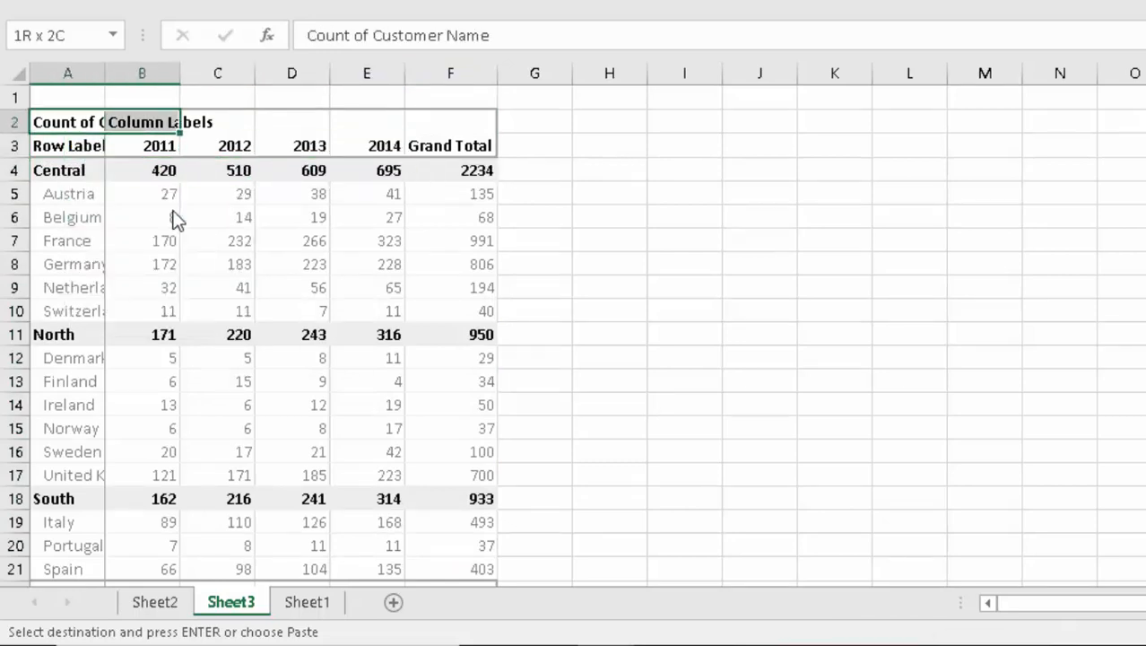
pyautogui.hotkey('shift', 'space')
pyautogui.press('Right')
pyautogui.hotkey('shift', 'space')
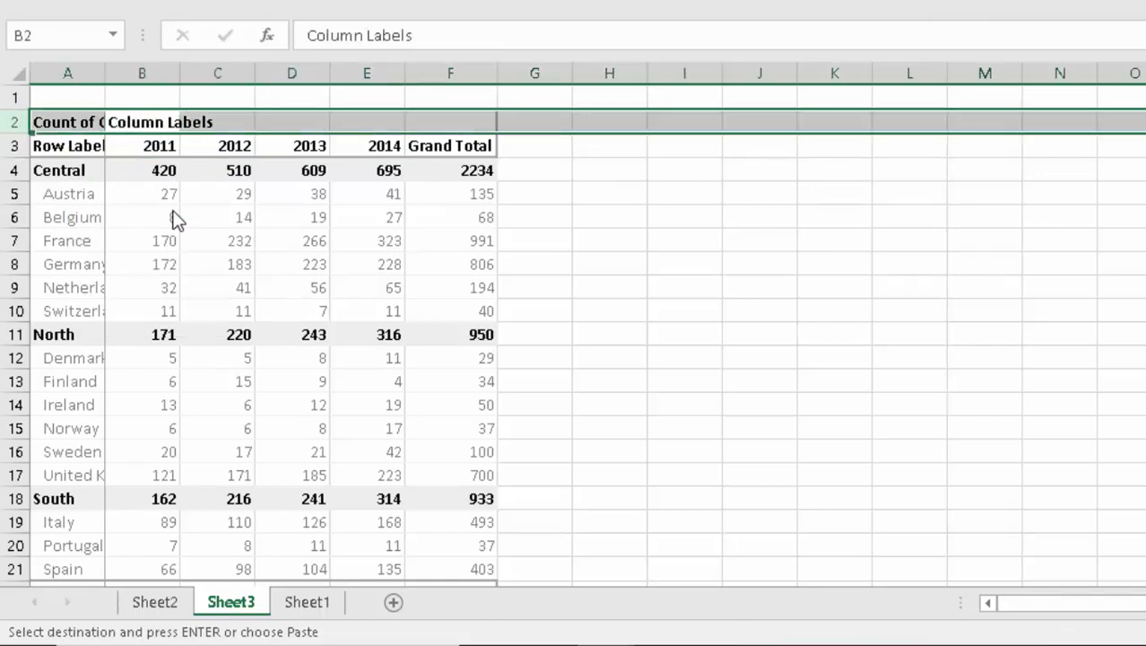
pyautogui.hotkey('ctrl', '-')
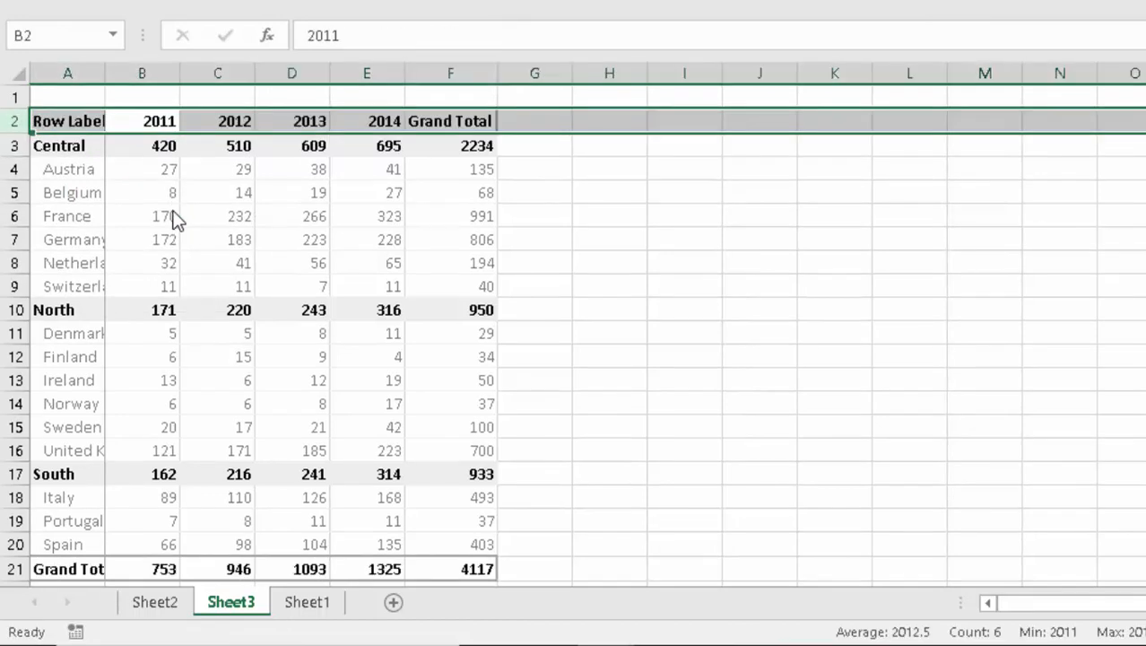
# - Copy the 'Reg. /Con.' text from cell J4 on Sheet2
pyautogui.press('Down')
pyautogui.press('Left')
pyautogui.press('Up')
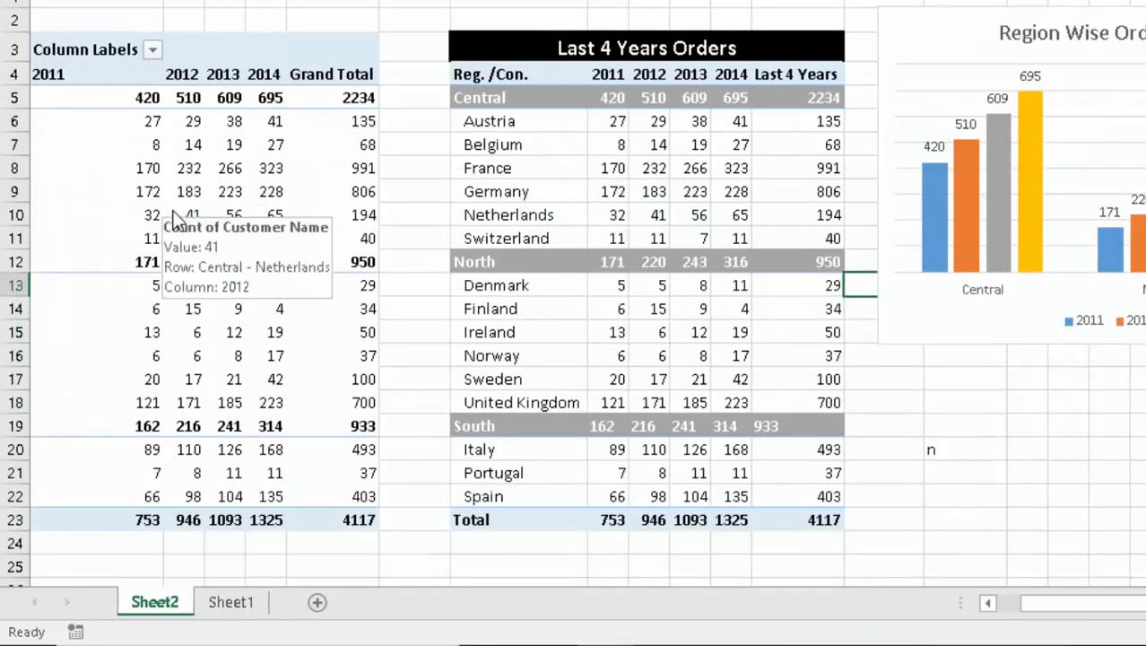
pyautogui.press('Up')
pyautogui.press('Up')
pyautogui.press('Left')
pyautogui.press('Left')
pyautogui.press('Left')
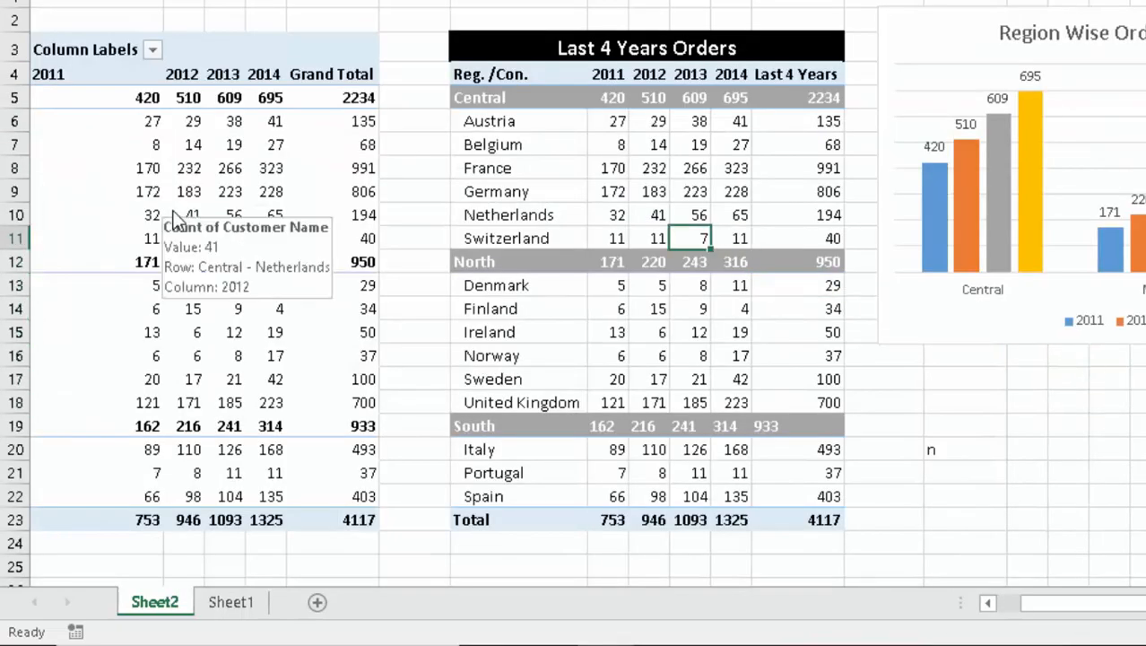
pyautogui.press('Up')
pyautogui.press('Up')
pyautogui.press('Up')
pyautogui.press('Up')
pyautogui.press('Left')
pyautogui.press('Up')
pyautogui.press('Up')
pyautogui.press('Left')
pyautogui.press('Left')
pyautogui.press('Left')
pyautogui.press('Up')
pyautogui.press('Right')
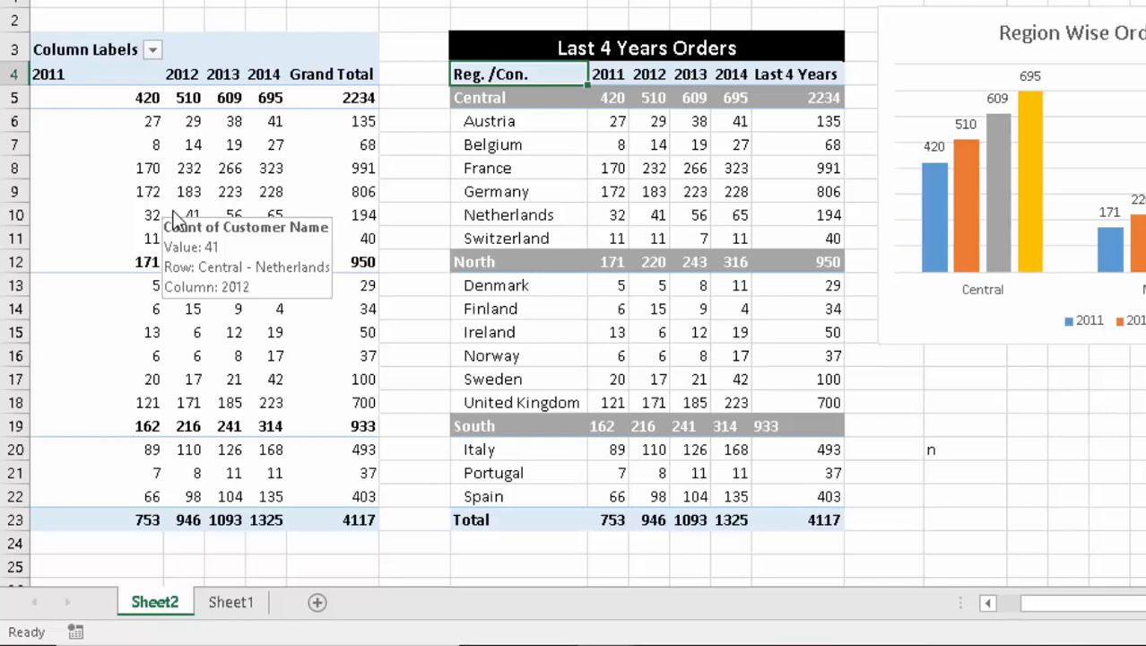
pyautogui.press('F2')
pyautogui.hotkey('shift', 'Left')
pyautogui.hotkey('shift', 'Left')
pyautogui.hotkey('shift', 'Left')
pyautogui.hotkey('shift', 'Left')
pyautogui.hotkey('shift', 'Left')
pyautogui.hotkey('shift', 'Left')
pyautogui.hotkey('shift', 'Left')
pyautogui.hotkey('shift', 'Left')
pyautogui.hotkey('shift', 'Left')
pyautogui.hotkey('shift', 'Left')
pyautogui.hotkey('ctrl', 'c')
pyautogui.press('Escape')
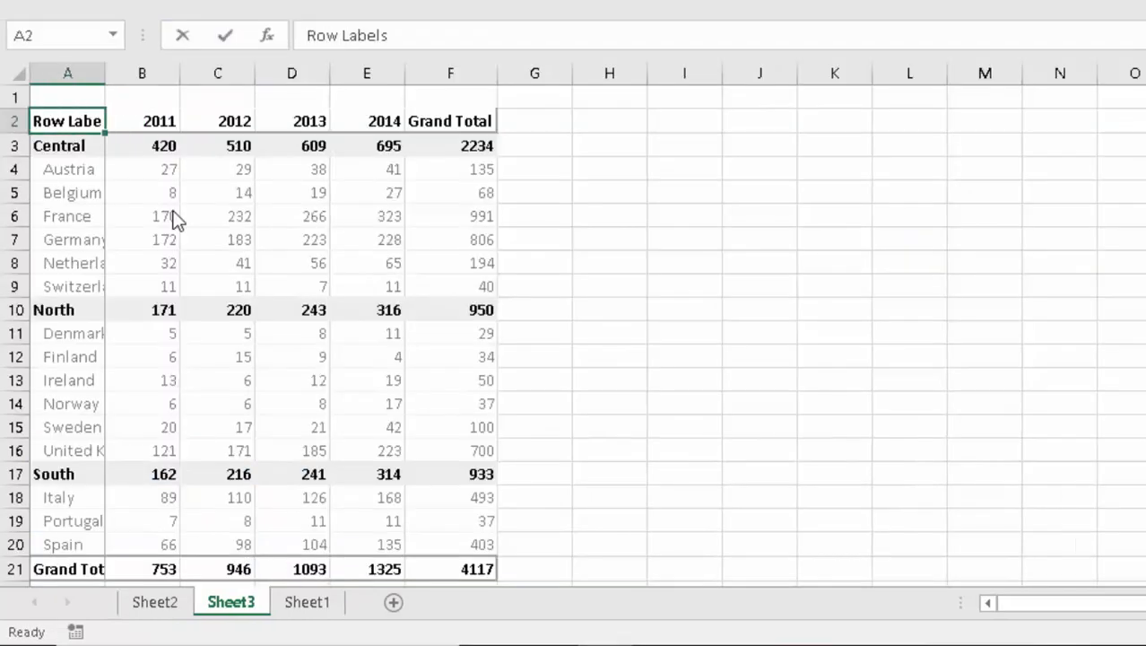
# - Replace Row Labels in A2 with 'Reg. /Con.' and autofit column A
pyautogui.press('F2')
pyautogui.hotkey('shift', 'Left')
pyautogui.hotkey('shift', 'Left')
pyautogui.hotkey('shift', 'Left')
pyautogui.hotkey('shift', 'Left')
pyautogui.hotkey('shift', 'Left')
pyautogui.hotkey('shift', 'Left')
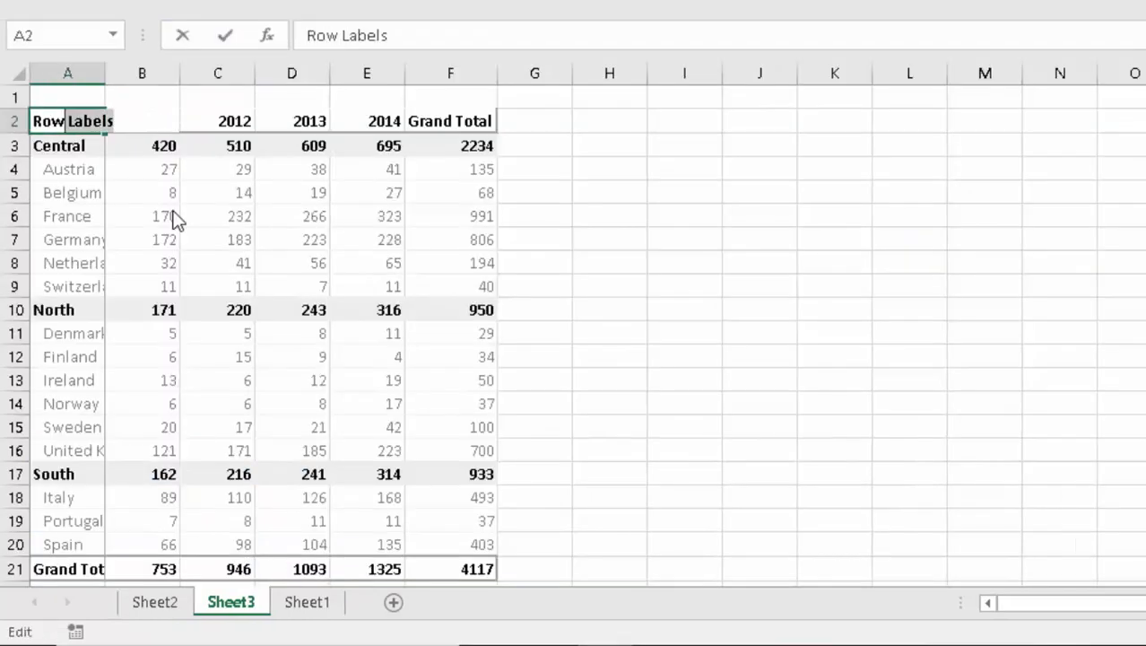
pyautogui.hotkey('ctrl', 'v')
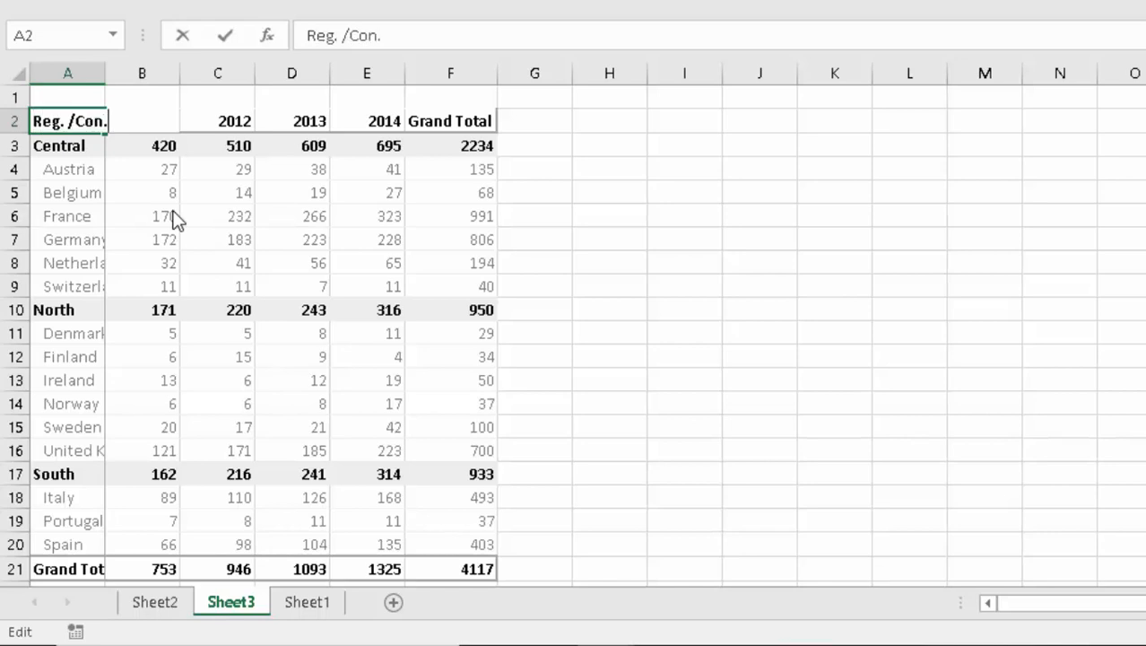
pyautogui.press('Return')
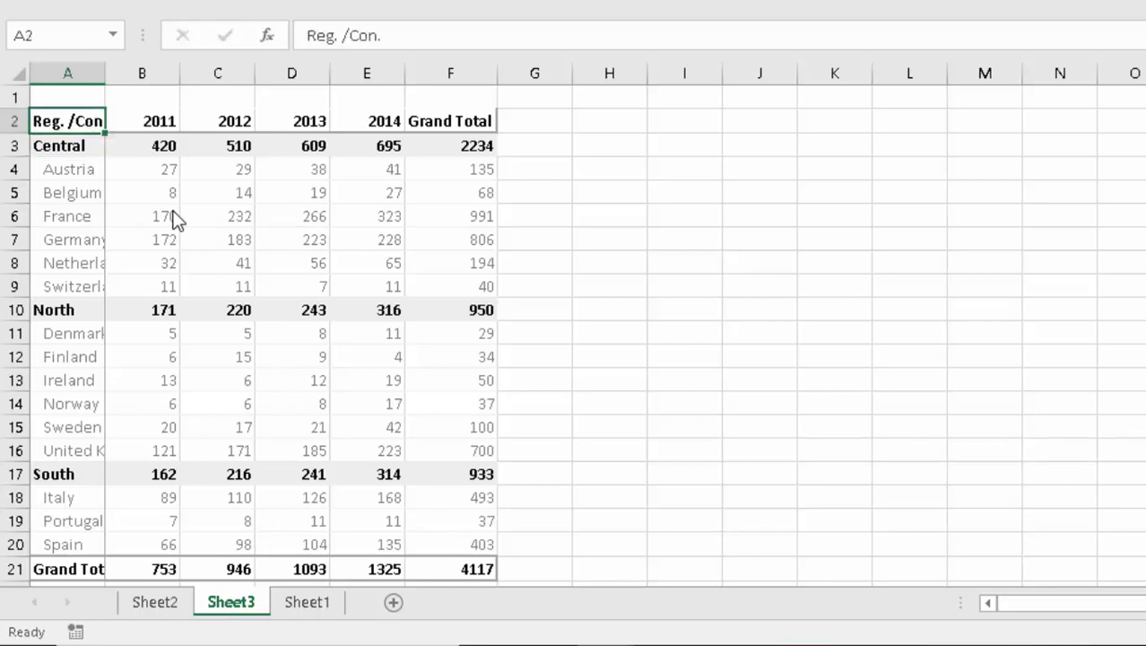
pyautogui.doubleClick(105, 80)
pyautogui.press('Down')
pyautogui.press('Down')
# - Set the font colour of table range A3:F21 to Automatic black
pyautogui.press('Up')
pyautogui.press('Right')
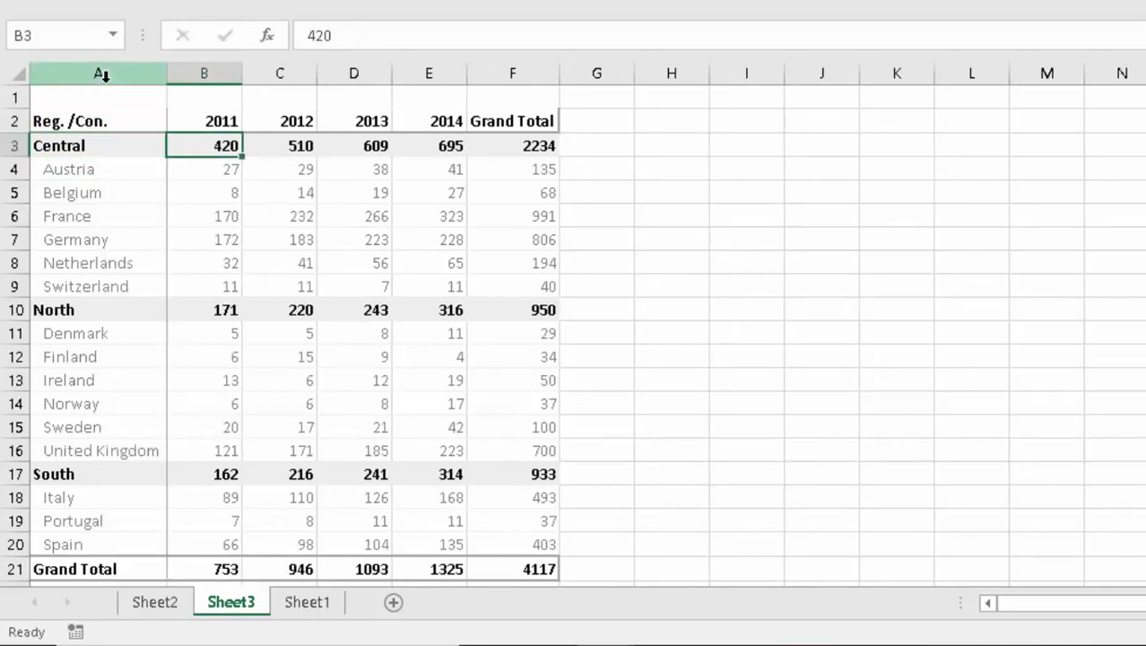
pyautogui.press('Left')
pyautogui.press('Up')
pyautogui.press('Right')
pyautogui.press('Down')
pyautogui.press('Left')
pyautogui.hotkey('ctrl', 'shift', 'End')
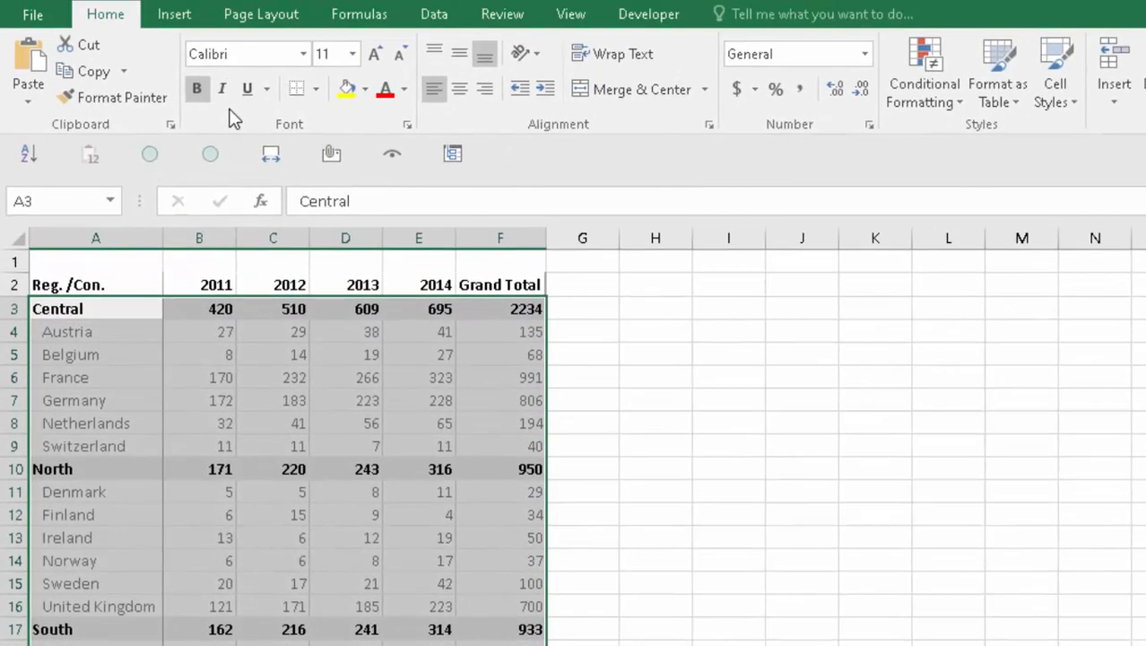
pyautogui.click(405, 89)
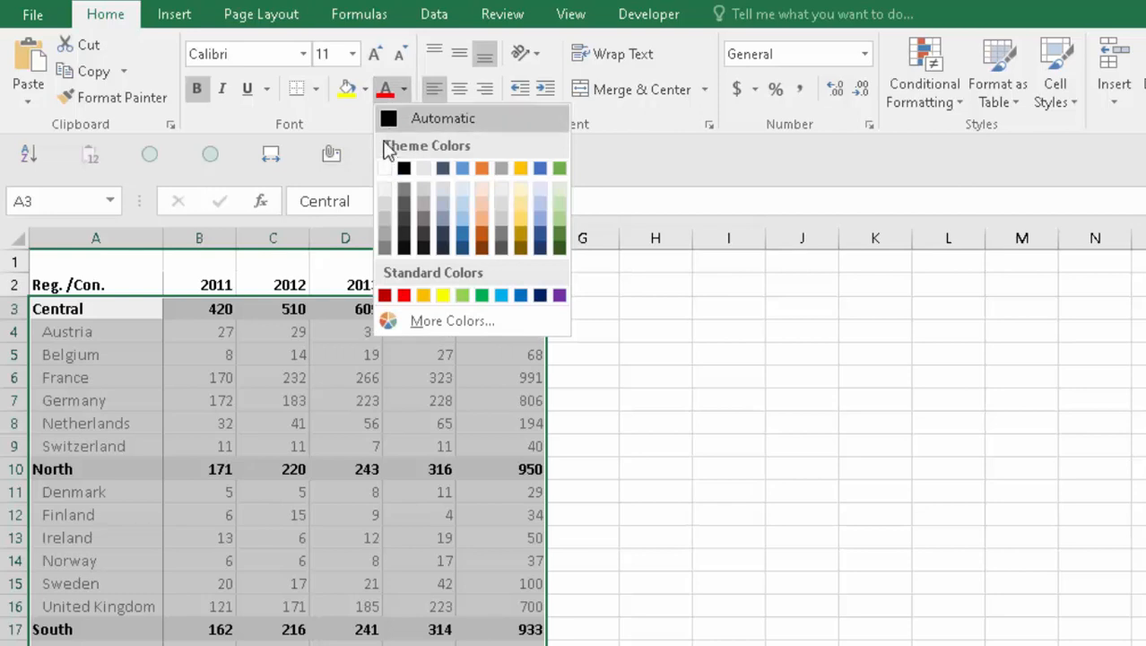
pyautogui.click(393, 124)
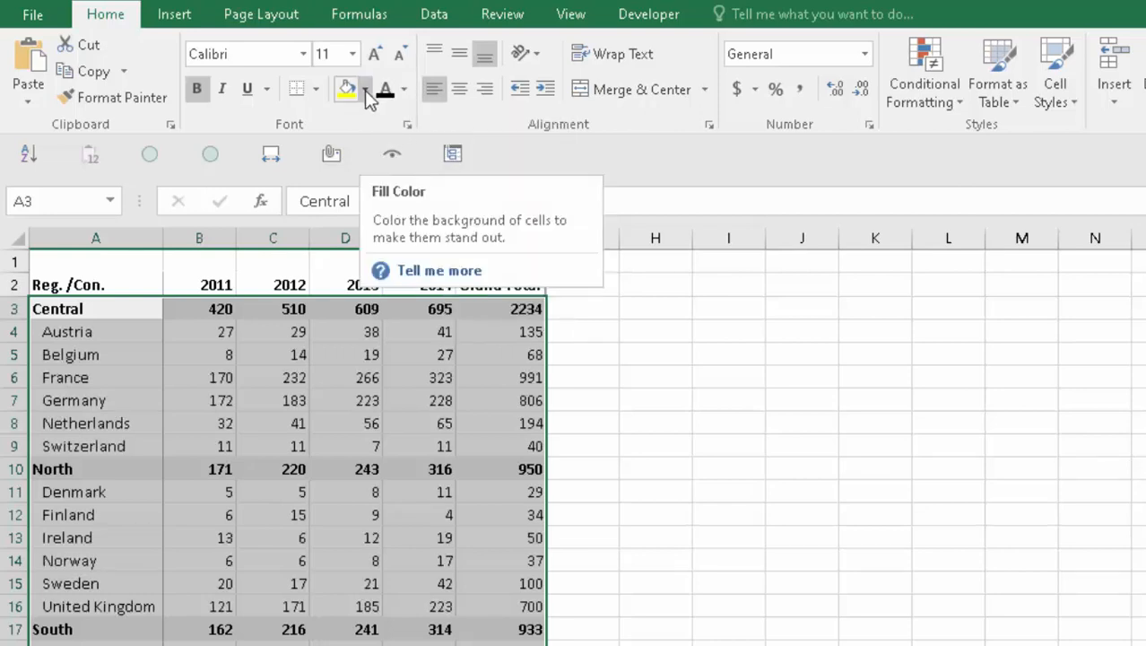
pyautogui.click(258, 356)
# - Centre-align the whole table A2:F21
pyautogui.press('Up')
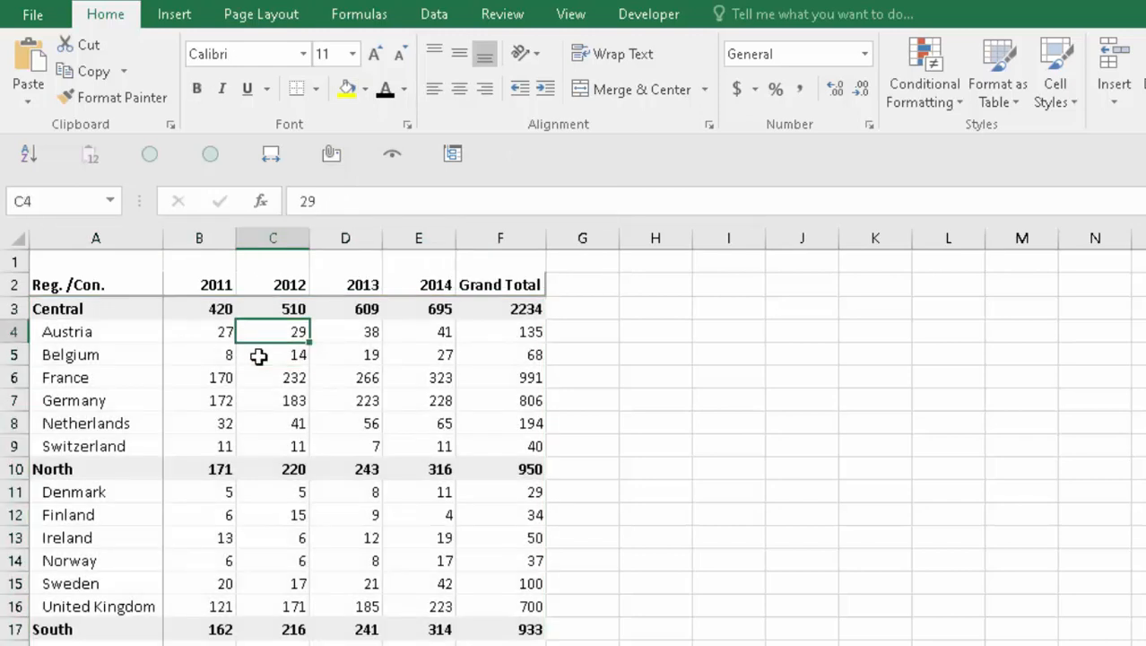
pyautogui.press('Up')
pyautogui.press('Left')
pyautogui.press('Left')
pyautogui.hotkey('ctrl', 'shift', 'Right')
pyautogui.press('Up')
pyautogui.hotkey('ctrl', 'shift', 'Right')
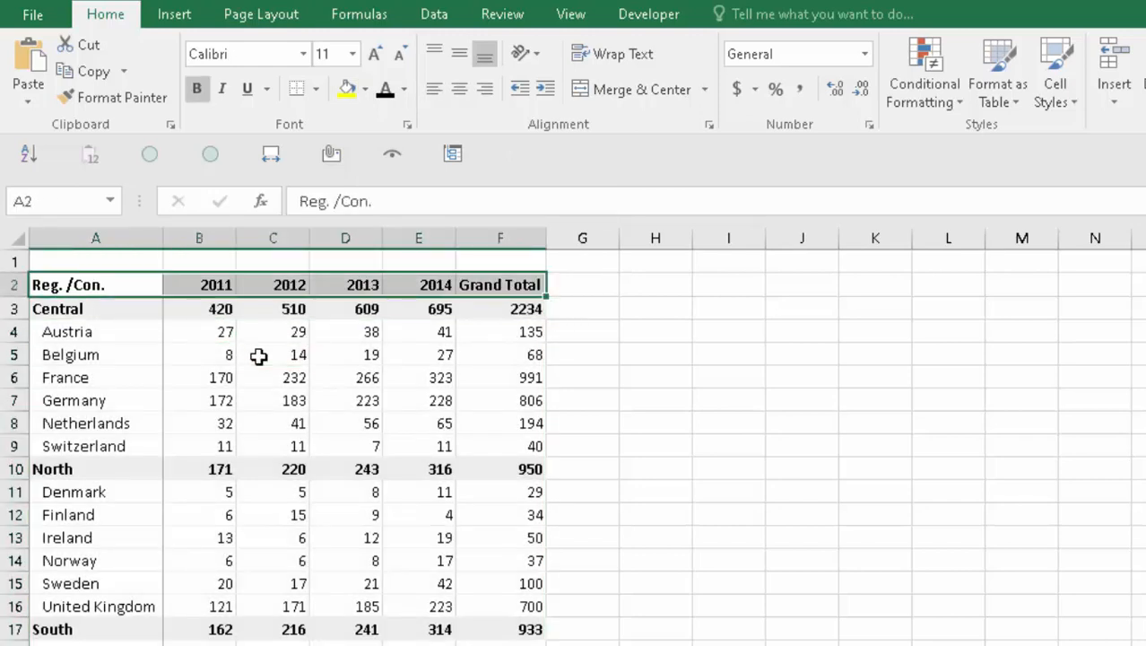
pyautogui.press('Left')
pyautogui.hotkey('ctrl', 'shift', 'Right')
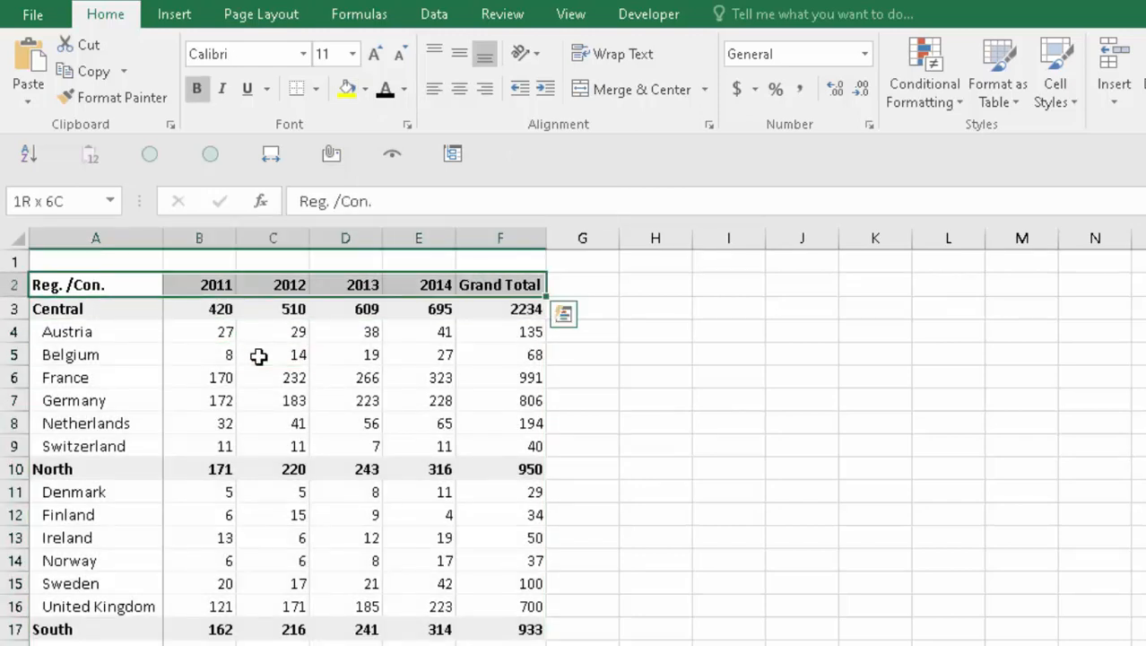
pyautogui.hotkey('ctrl', 'shift', 'Down')
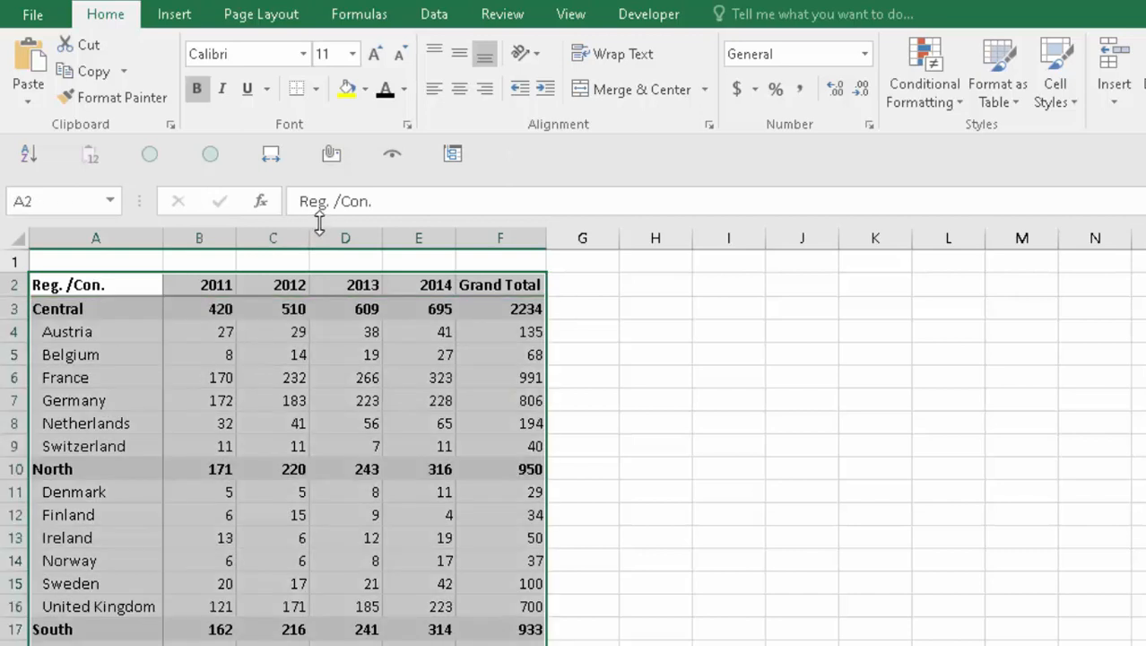
pyautogui.click(457, 90)
# - Left-align the column A labels and indent them one level
pyautogui.press('Left')
pyautogui.hotkey('ctrl', 'shift', 'Down')
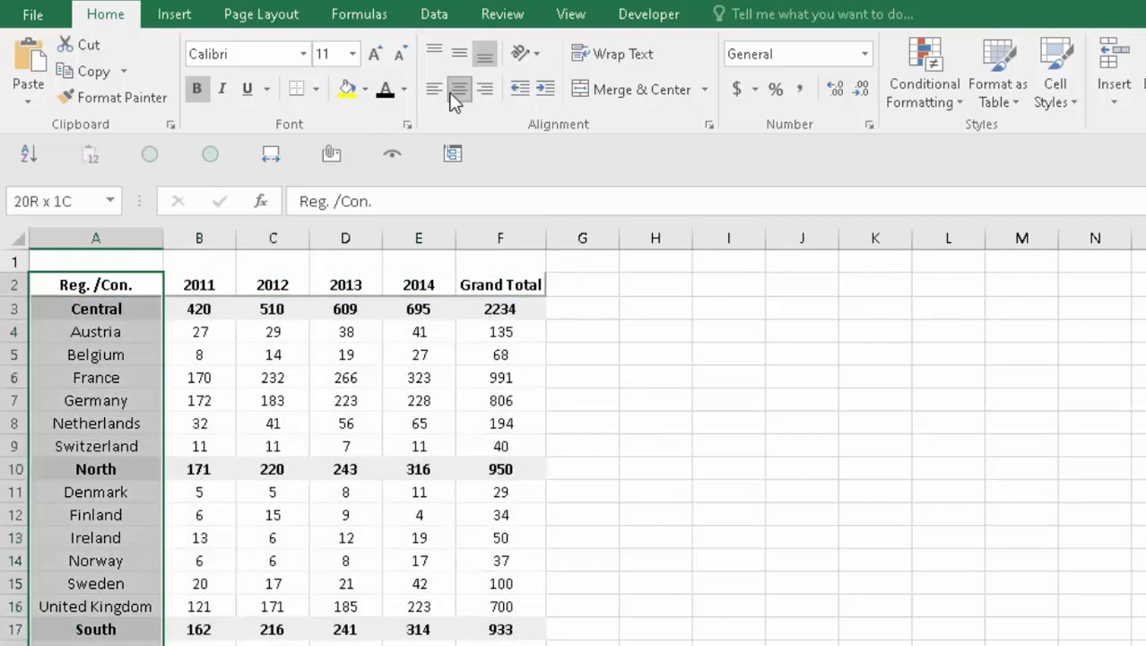
pyautogui.click(435, 90)
pyautogui.press('Left')
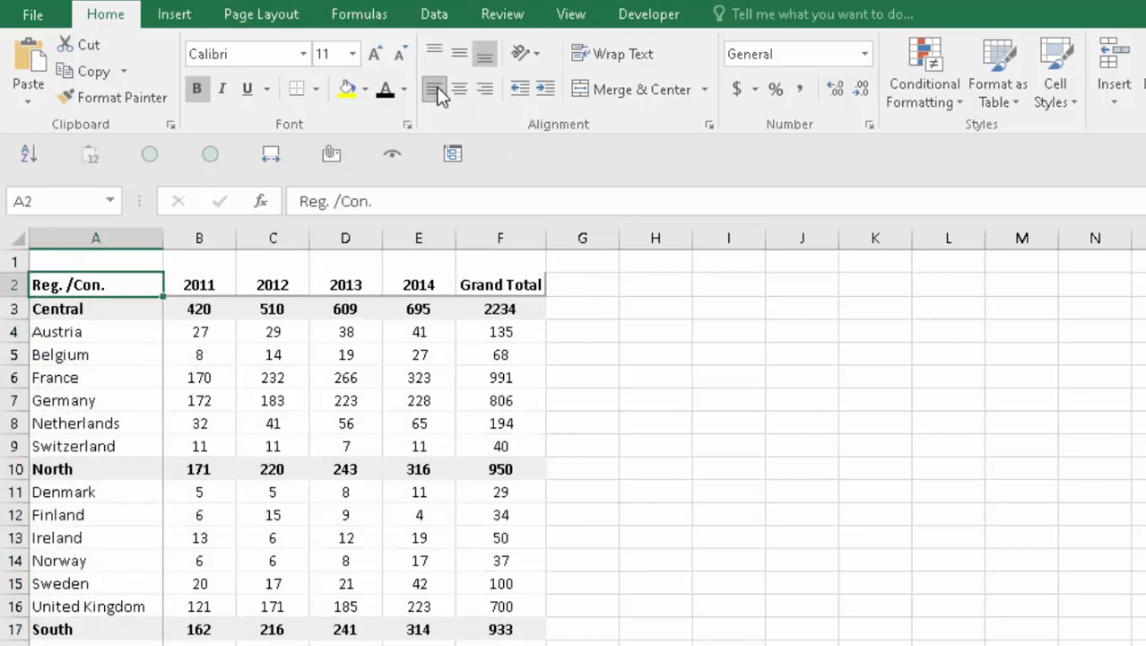
pyautogui.hotkey('ctrl', 'shift', 'Down')
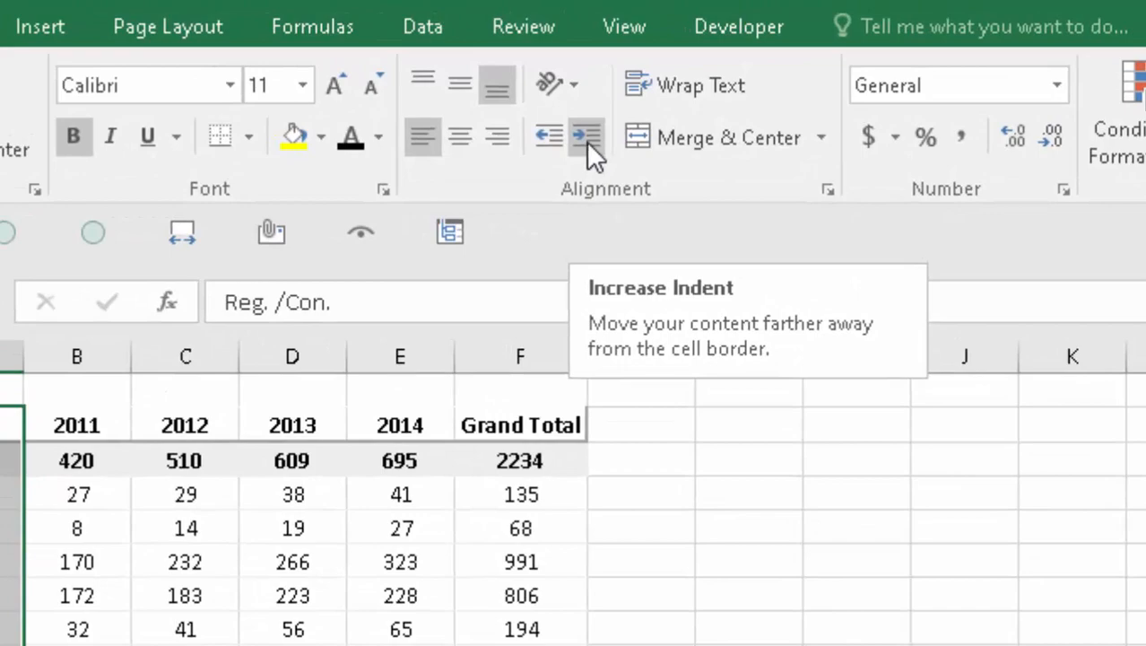
pyautogui.click(588, 143)
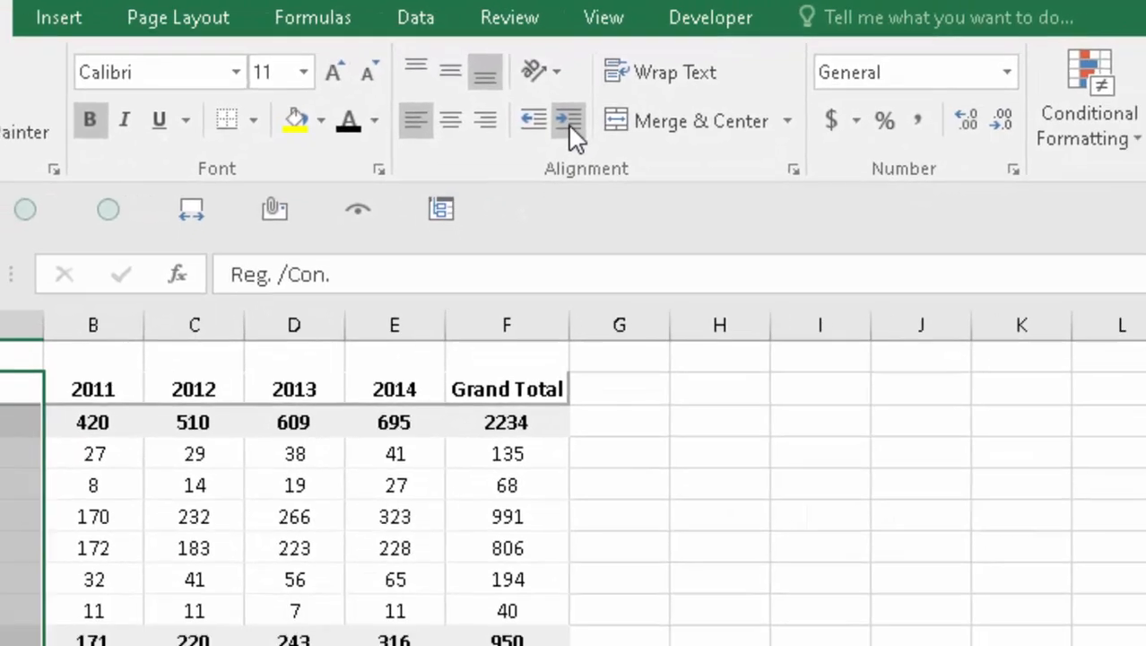
# - Remove the indent from the Central region label in A3
pyautogui.press('Down')
pyautogui.press('Down')
pyautogui.hotkey('shift', 'Down')
pyautogui.press('Up')
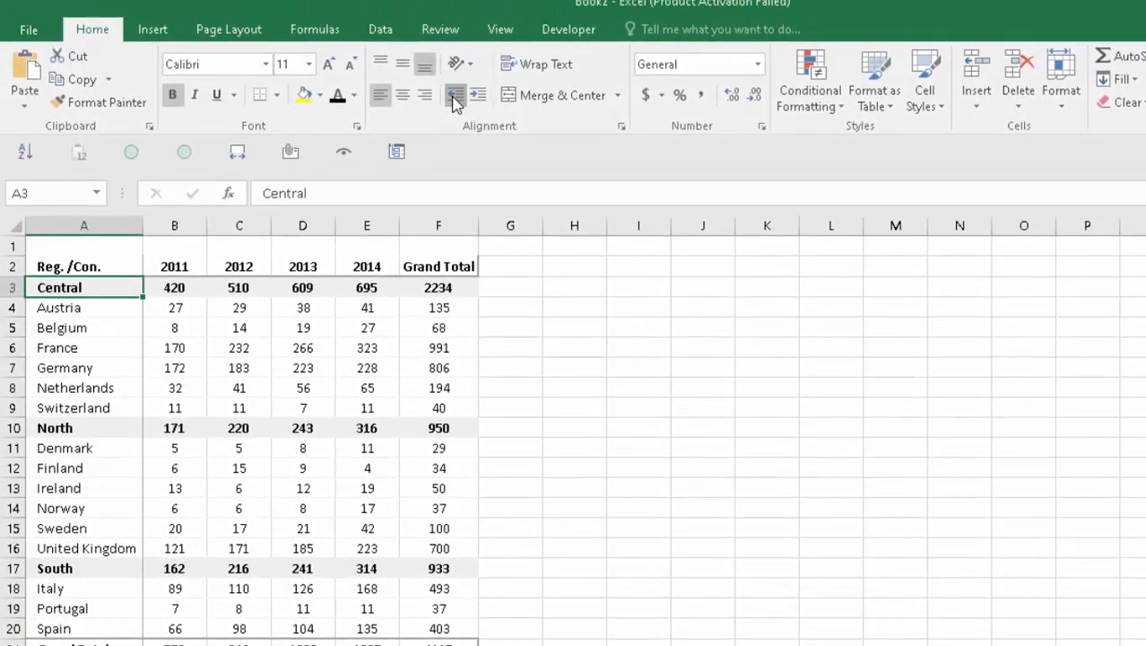
pyautogui.click(455, 95)
pyautogui.press('Down')
pyautogui.press('Down')
pyautogui.press('Down')
pyautogui.press('Down')
pyautogui.press('Down')
pyautogui.press('Down')
pyautogui.press('Down')
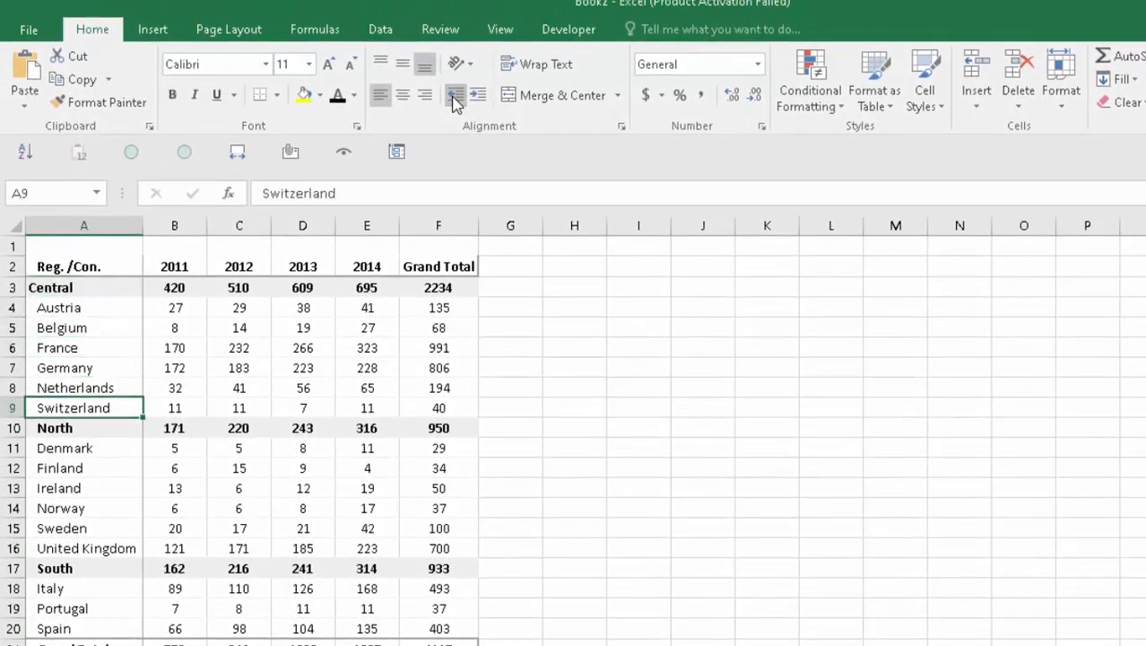
# - Remove the indent from the North and South region labels
pyautogui.click(454, 95)
pyautogui.press('Down')
pyautogui.press('Down')
pyautogui.press('Down')
pyautogui.press('Down')
pyautogui.press('Down')
pyautogui.press('Down')
pyautogui.press('Down')
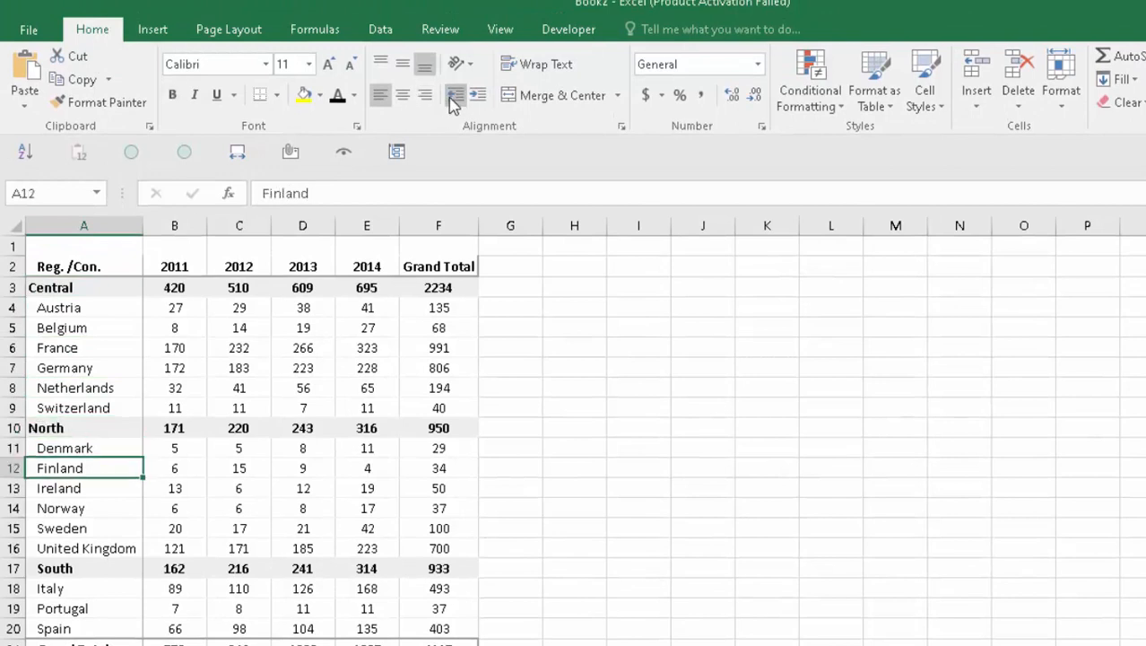
pyautogui.click(455, 95)
# - Shorten the Grand Total label in A21 to Total
pyautogui.press('Down')
pyautogui.press('Down')
pyautogui.press('Down')
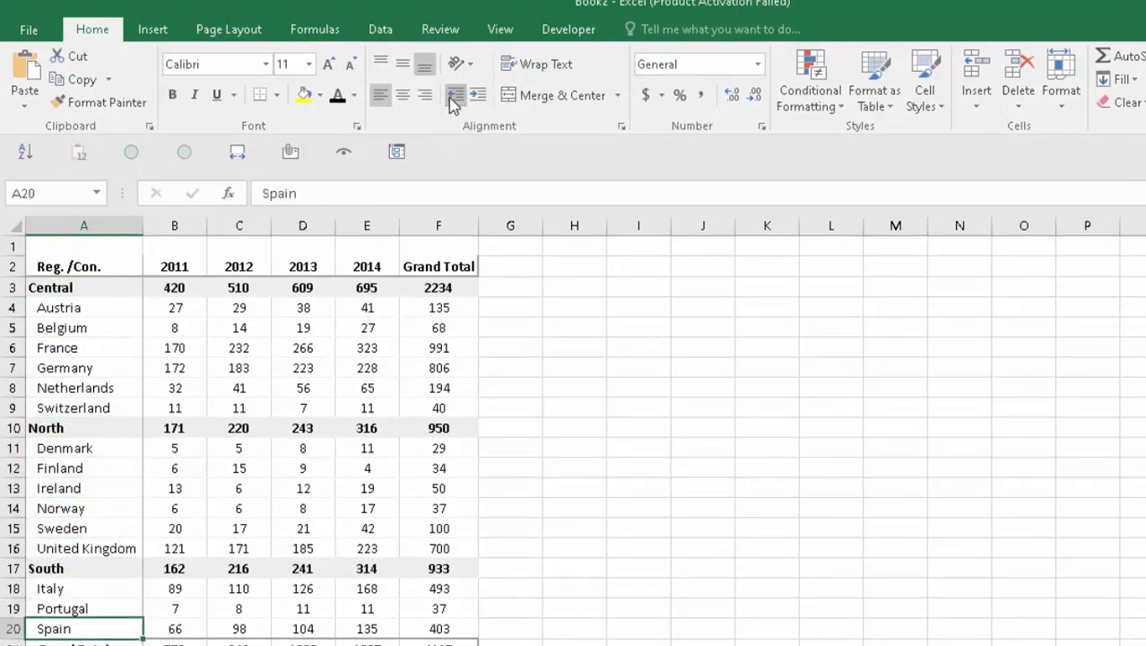
pyautogui.press('Down')
pyautogui.press('Right')
pyautogui.press('Right')
pyautogui.press('Right')
pyautogui.press('Right')
pyautogui.press('Right')
pyautogui.press('Right')
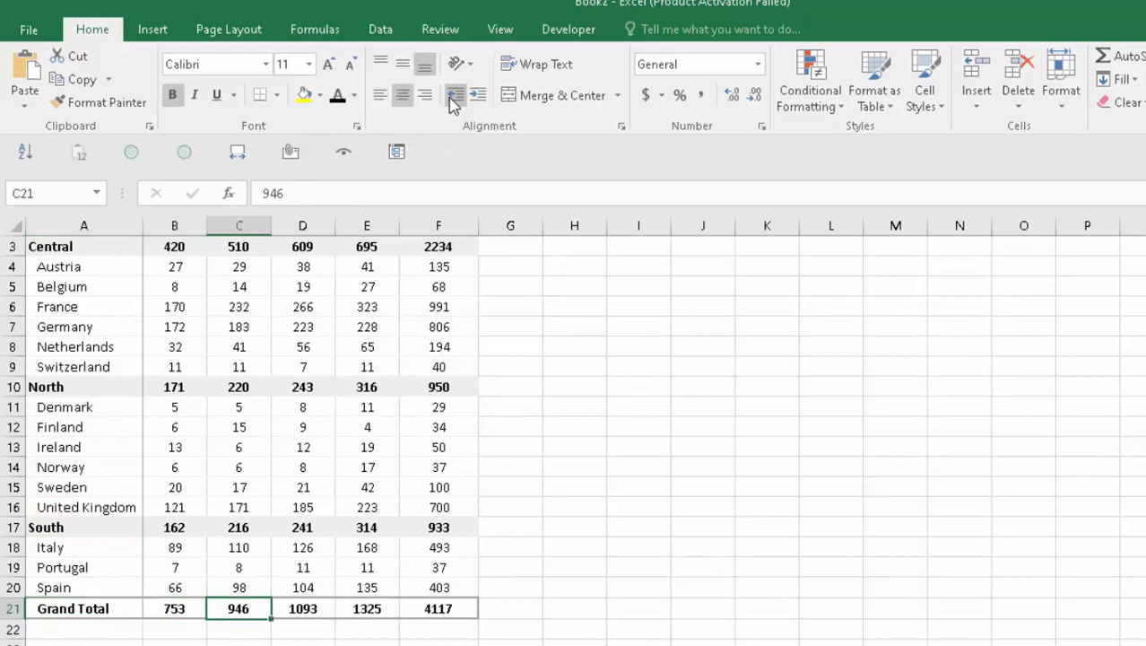
pyautogui.hotkey('ctrl', 'Left')
pyautogui.hotkey('ctrl', 'Left')
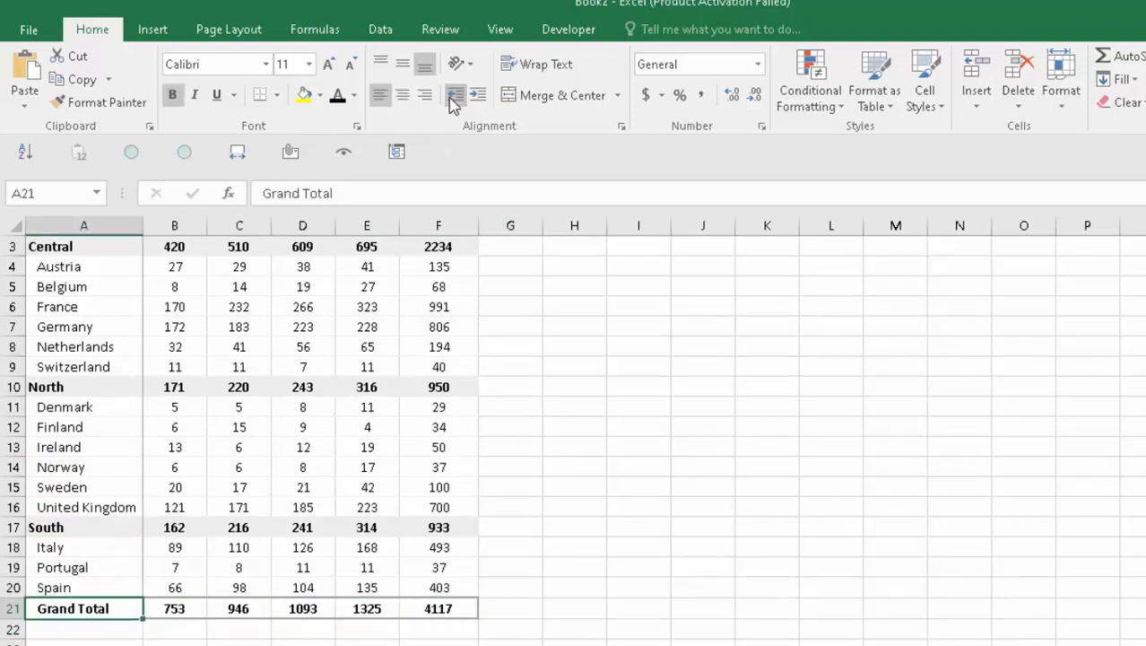
pyautogui.press('F2')
pyautogui.hotkey('ctrl', 'Left')
pyautogui.hotkey('shift', 'Home')
pyautogui.press('BackSpace')
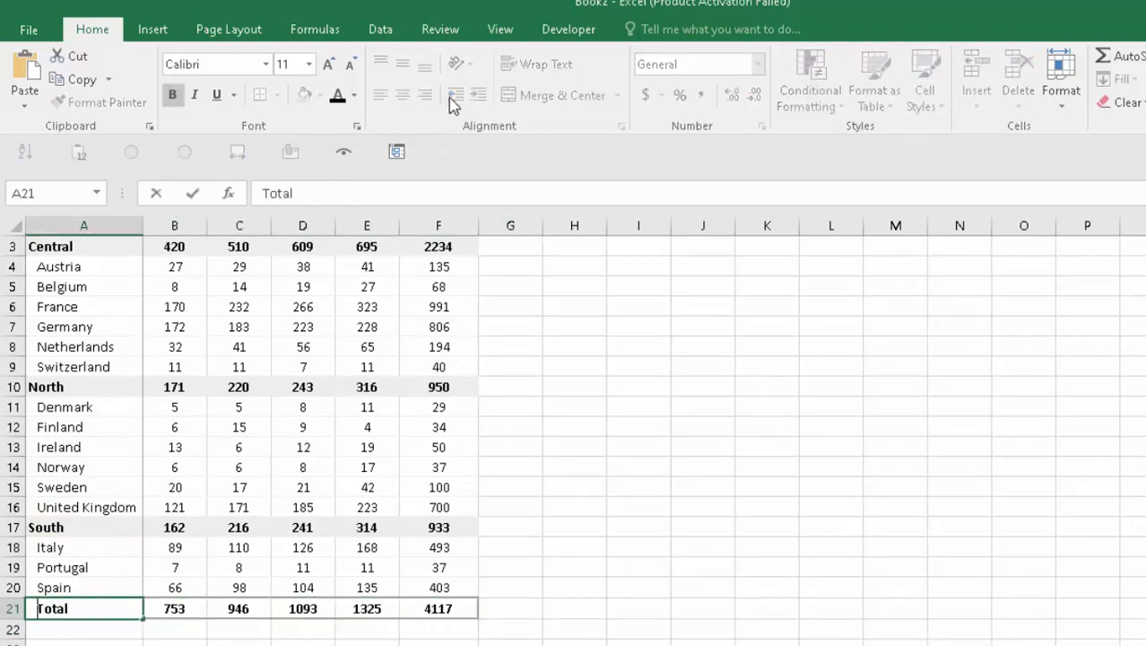
pyautogui.press('Tab')
# - Replace the F2 Grand Total header with 'Last 4 years'
pyautogui.press('Up')
pyautogui.hotkey('ctrl', 'Up')
pyautogui.press('Up')
pyautogui.press('Down')
pyautogui.press('Right')
pyautogui.press('Right')
pyautogui.press('Right')
pyautogui.press('Right')
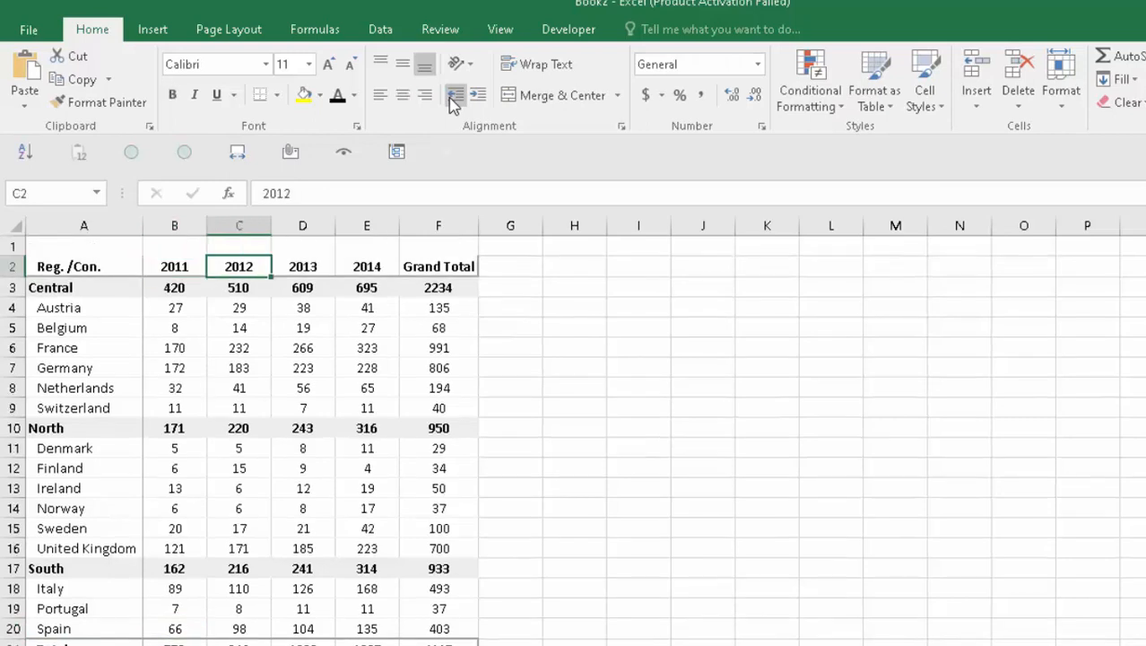
pyautogui.press('F2')
pyautogui.hotkey('ctrl', 'shift', 'Left')
pyautogui.hotkey('ctrl', 'shift', 'Left')
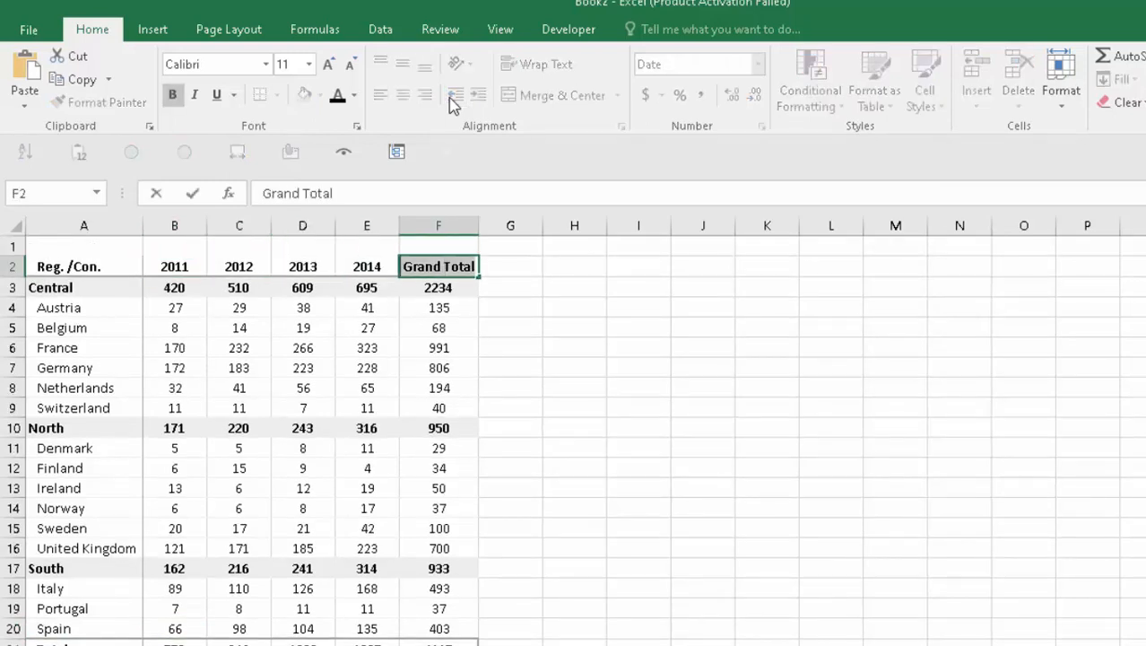
pyautogui.write('Last 4 year')
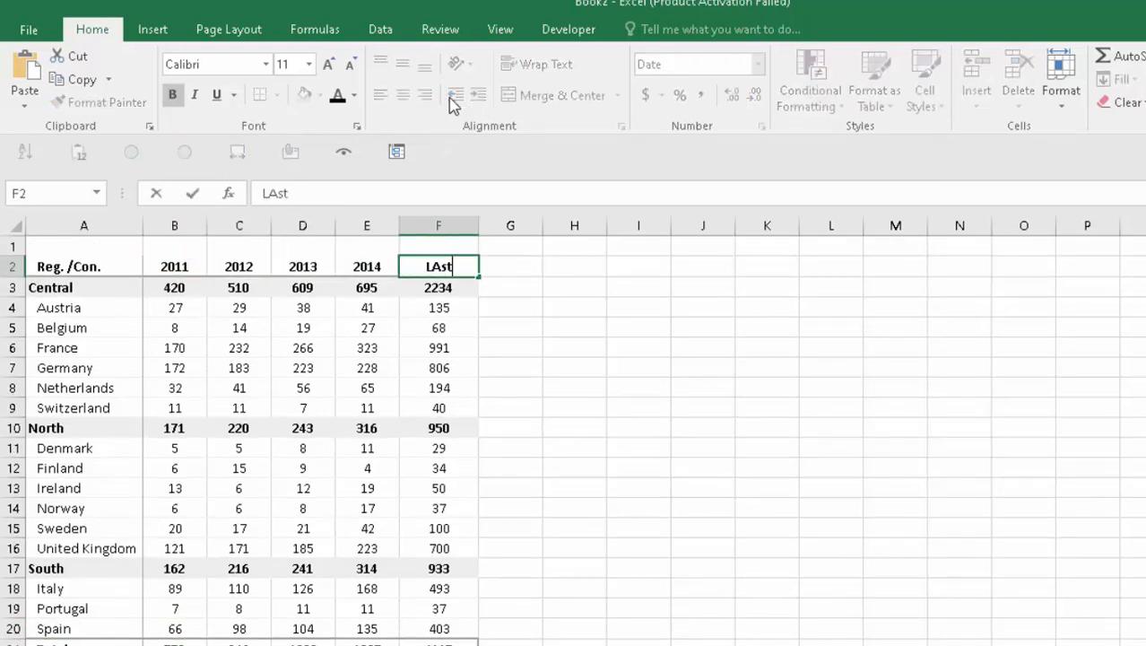
pyautogui.write('s')
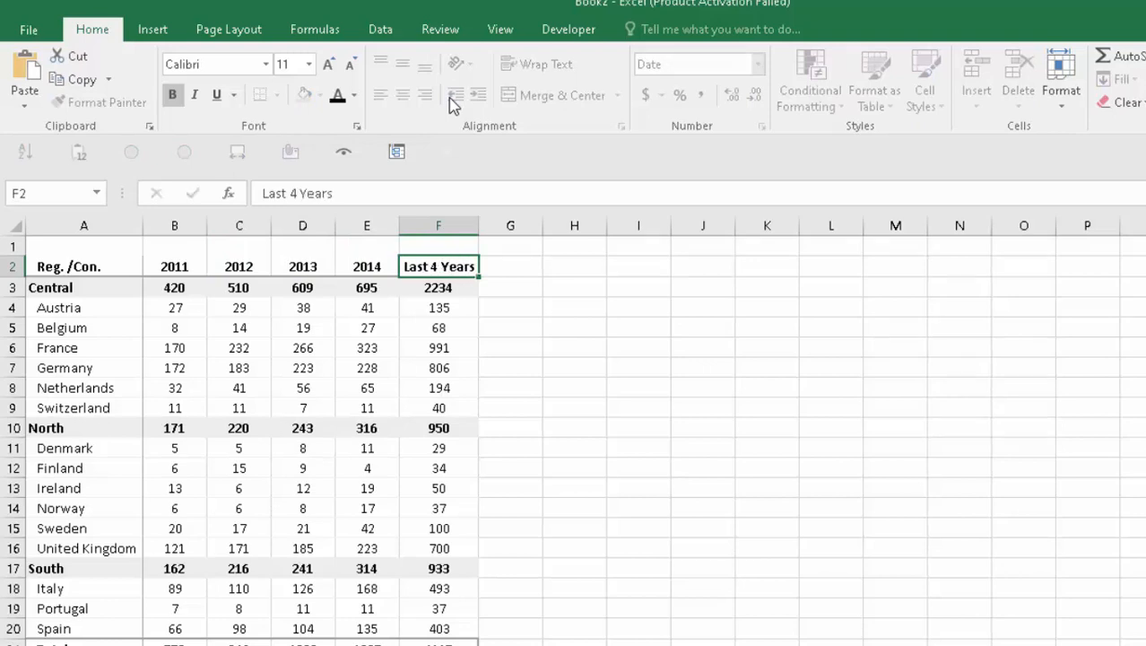
# - Give the header row A2:F2 a light-blue fill colour
pyautogui.moveTo(479, 224); pyautogui.dragTo(480, 223)
pyautogui.press('Home')
pyautogui.hotkey('ctrl', 'shift', 'Right')
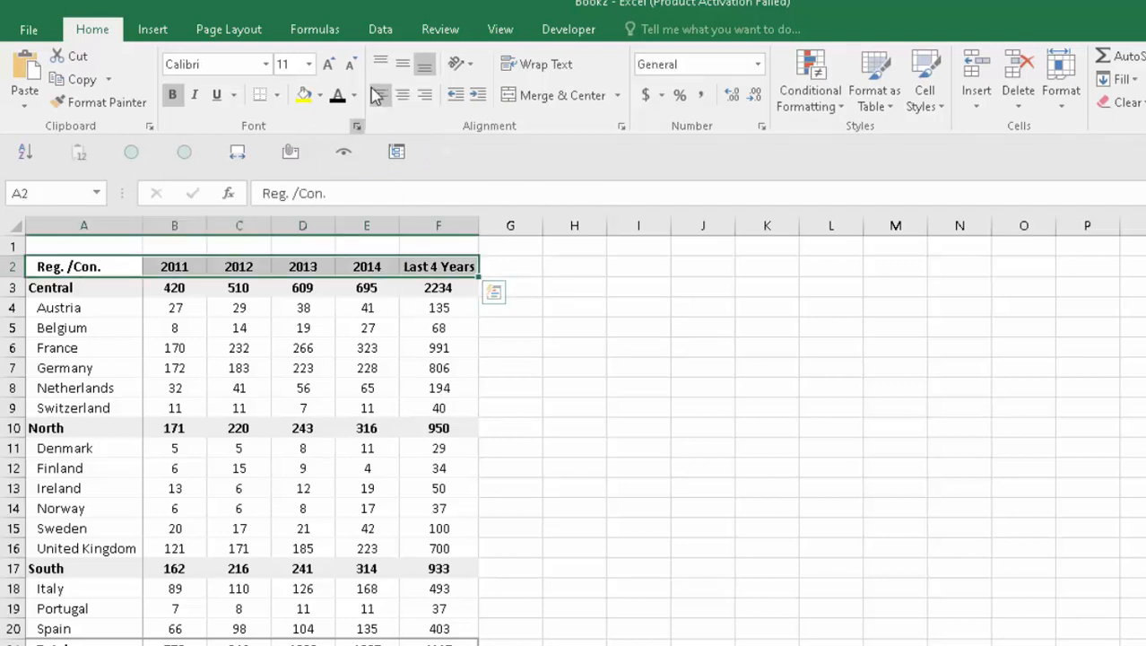
pyautogui.click(355, 95)
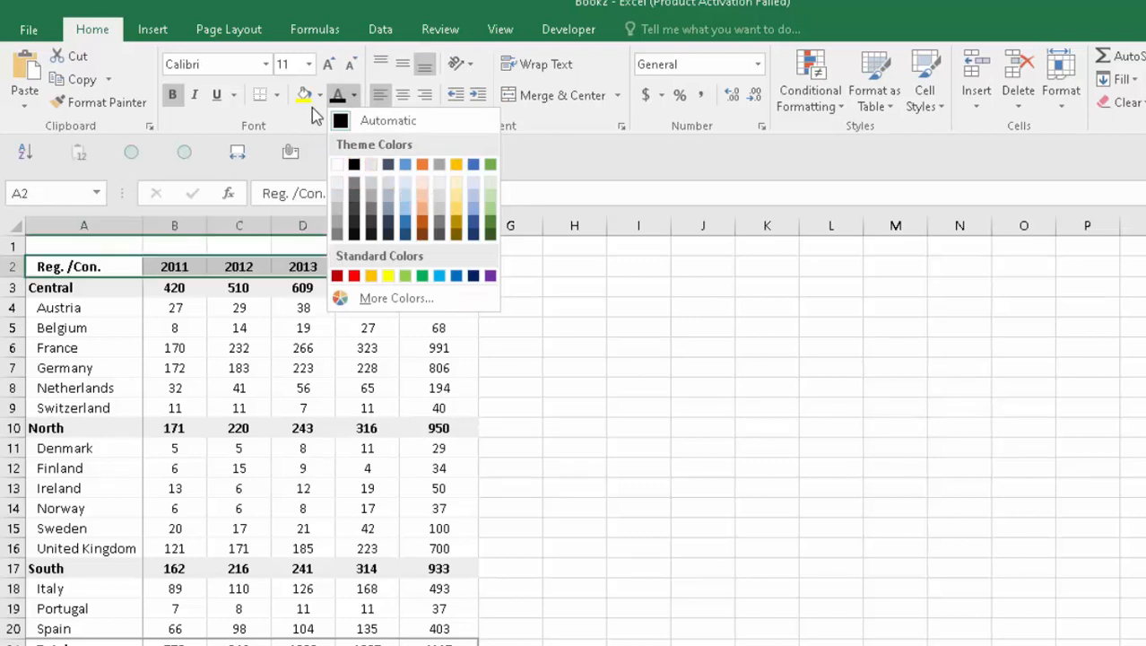
pyautogui.click(320, 95)
pyautogui.click(321, 95)
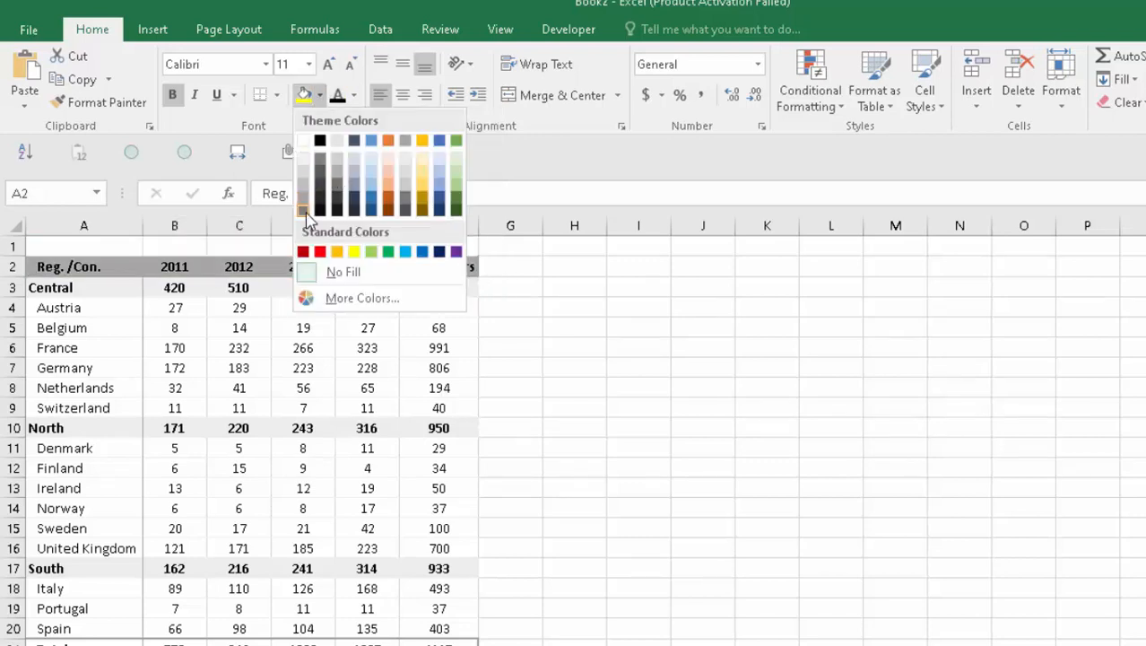
pyautogui.click(374, 176)
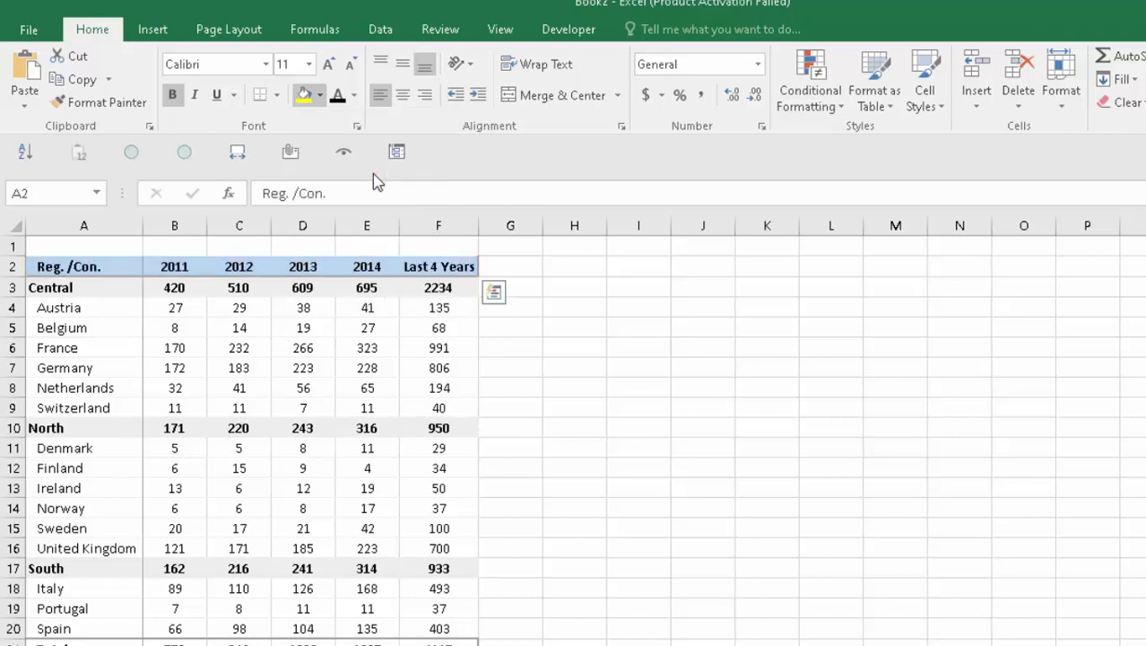
# - Check the Central and Total rows, then switch to the finished report workbook
pyautogui.press('Down')
pyautogui.press('Right')
pyautogui.press('Right')
pyautogui.press('Right')
pyautogui.press('Right')
pyautogui.press('Left')
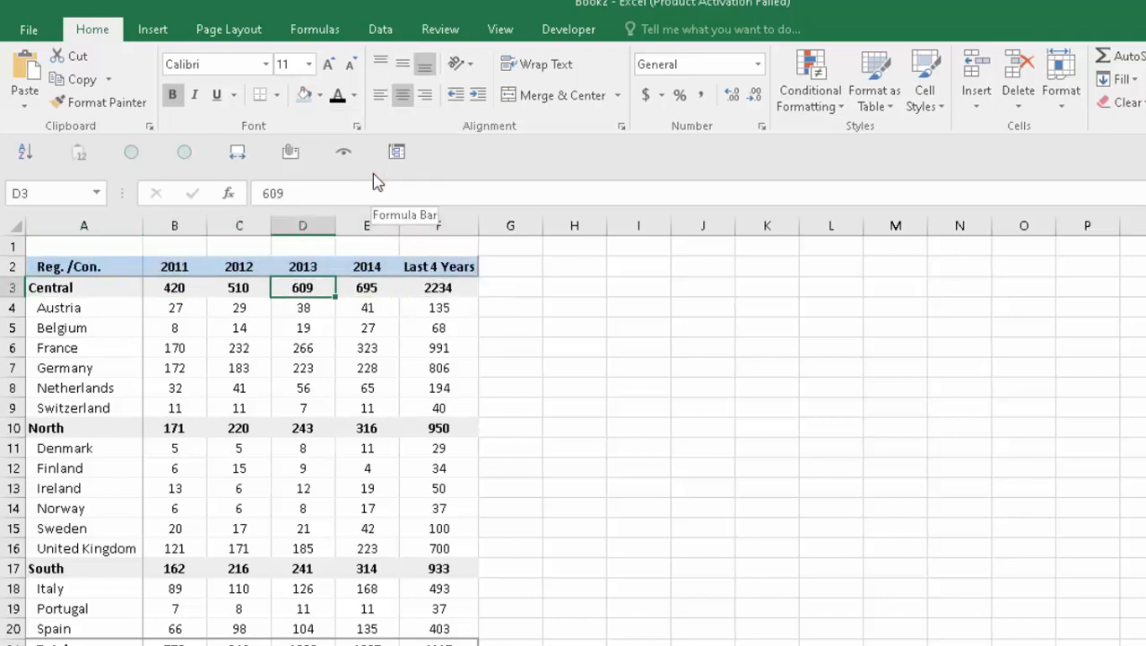
pyautogui.hotkey('ctrl', 'Left')
pyautogui.hotkey('ctrl', 'shift', 'Right')
pyautogui.press('Down')
pyautogui.press('Down')
pyautogui.press('Down')
pyautogui.press('Down')
pyautogui.hotkey('ctrl', 'Down')
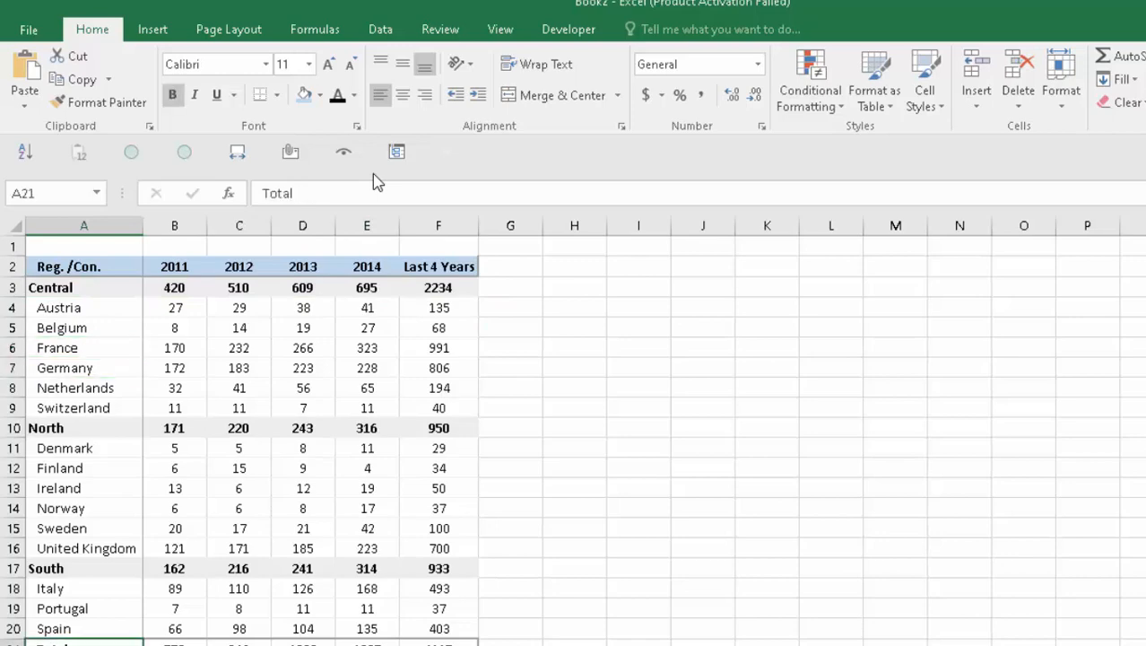
pyautogui.press('Right')
pyautogui.hotkey('ctrl', 'Up')
pyautogui.hotkey('ctrl', 'Home')
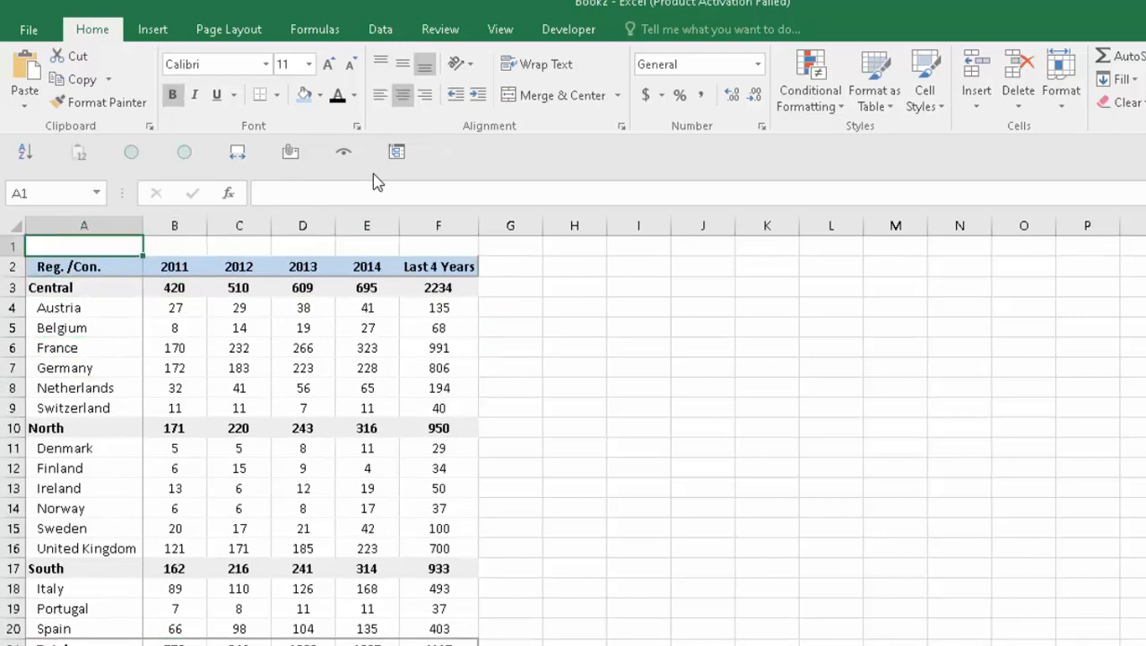
pyautogui.hotkey('alt', 'Tab')
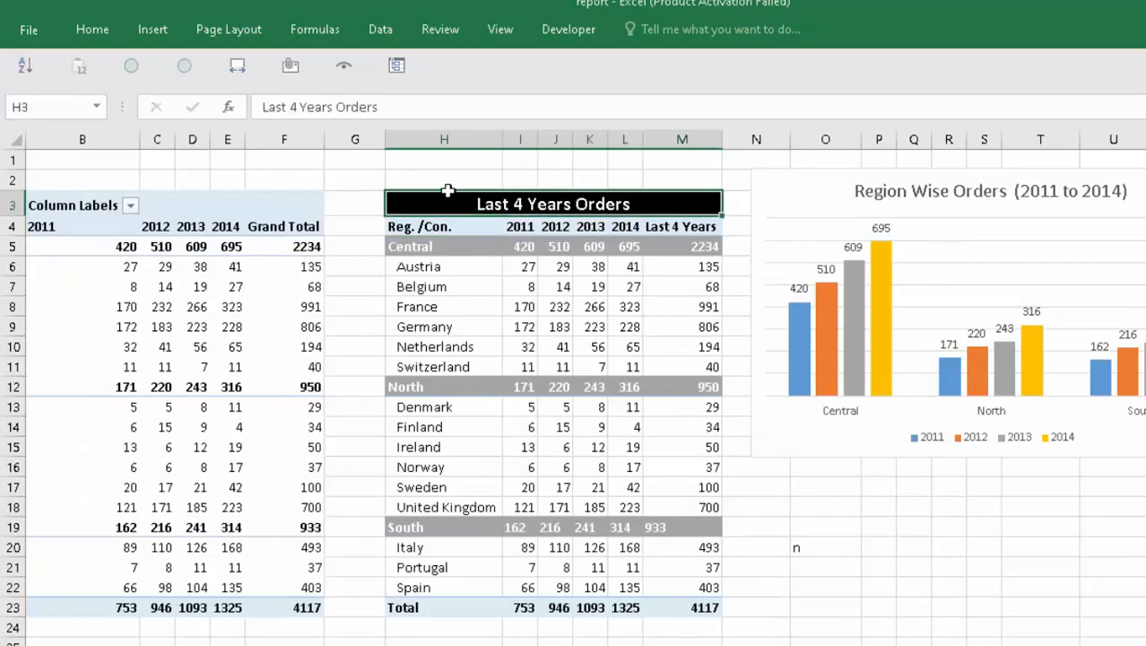
# - Copy the 'Last 4 Years Orders' title from the report into row 1 of Book2
pyautogui.hotkey('ctrl', 'c')
pyautogui.hotkey('alt', 'Tab')
pyautogui.hotkey('ctrl', 'v')
pyautogui.press('Down')
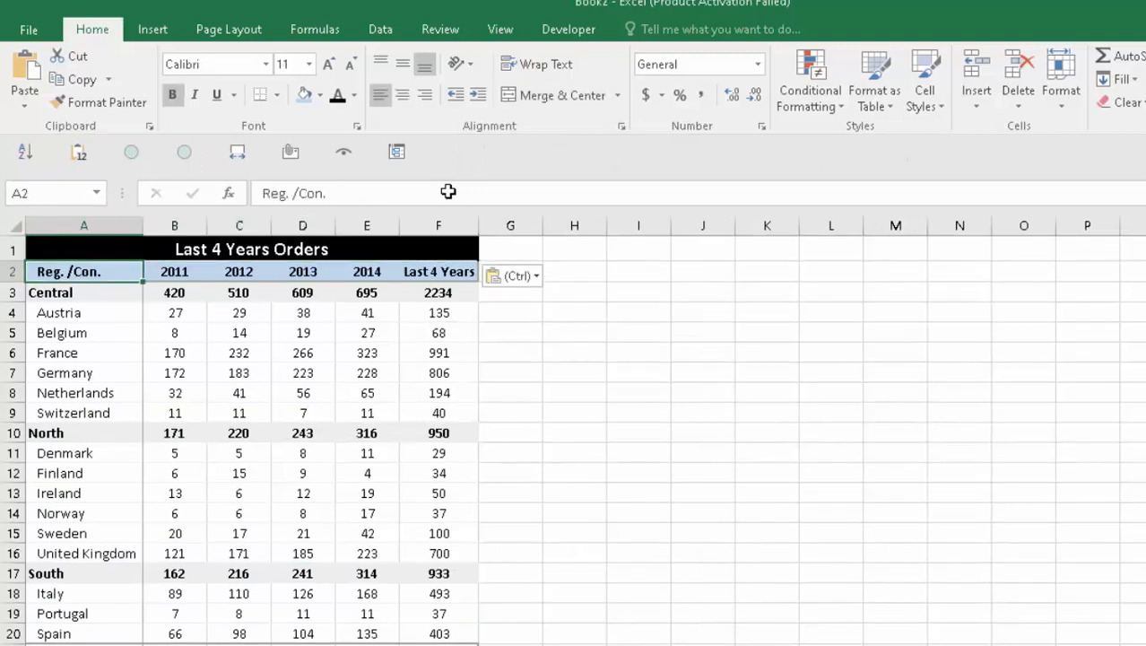
# - Review the title and header cells, then display the pivot table on Sheet2
pyautogui.press('Up')
pyautogui.press('Right')
pyautogui.press('Left')
pyautogui.press('Down')
pyautogui.press('Right')
pyautogui.press('Left')
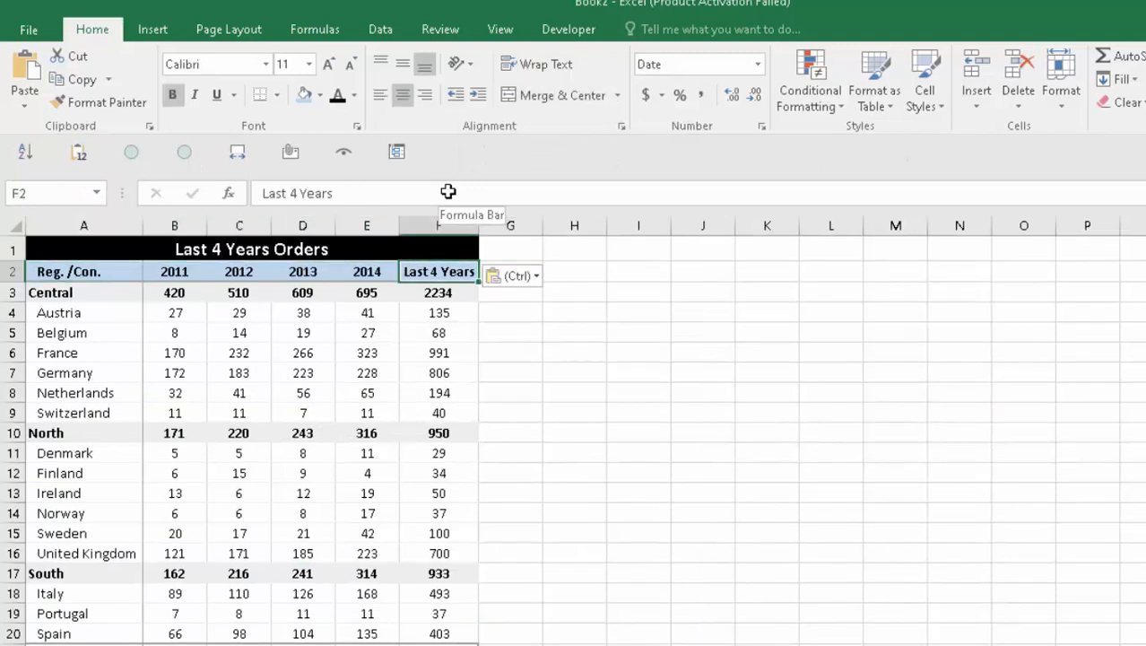
pyautogui.press('Home')
pyautogui.hotkey('shift', 'Right')
pyautogui.hotkey('shift', 'Right')
pyautogui.hotkey('shift', 'Right')
pyautogui.hotkey('shift', 'Right')
pyautogui.hotkey('shift', 'Right')
pyautogui.press('Up')
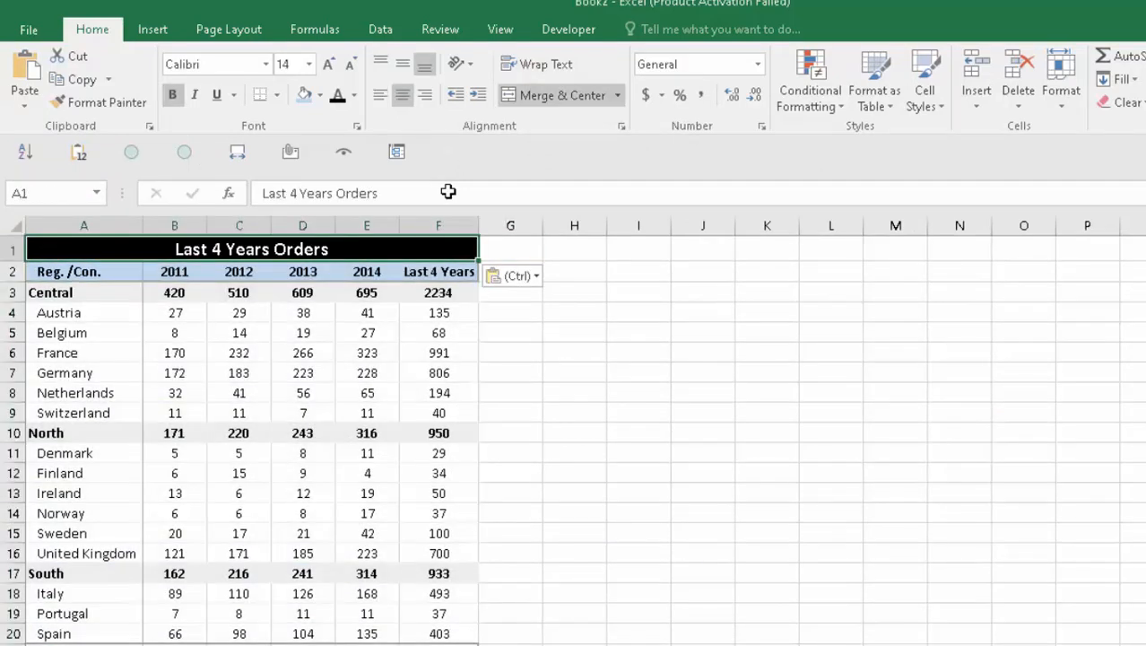
pyautogui.press('Escape')
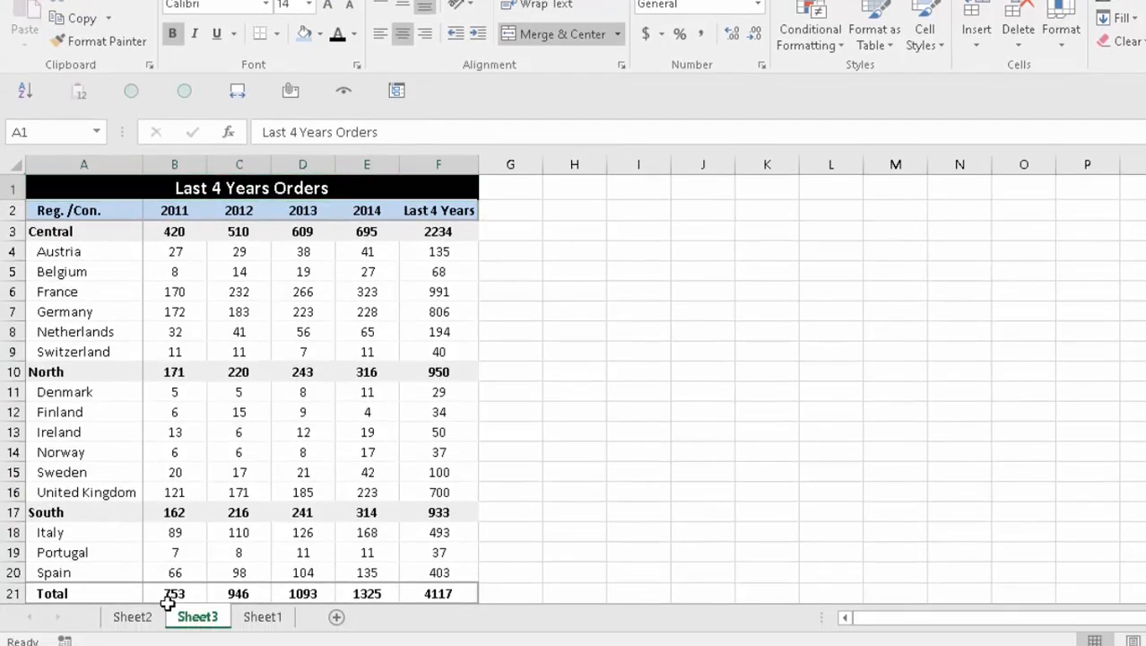
pyautogui.click(159, 611)
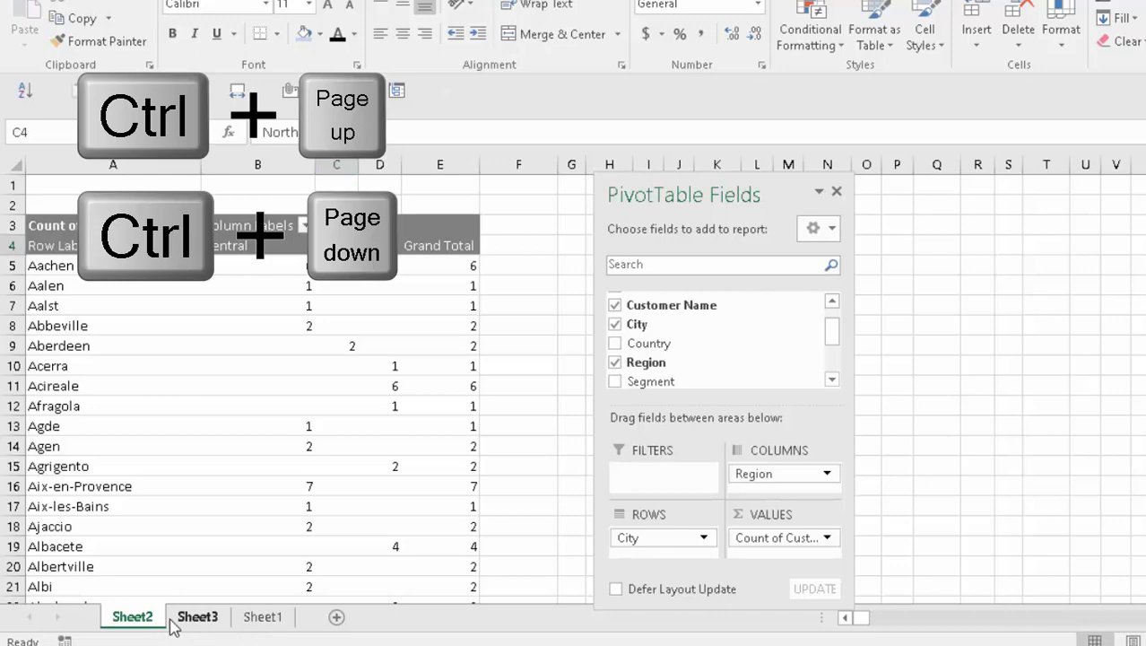
# - Return to Sheet3 and review the title and header cells
pyautogui.hotkey('ctrl', 'pagedown')
pyautogui.hotkey('ctrl', 'pageup')
pyautogui.hotkey('ctrl', 'pagedown')
pyautogui.hotkey('ctrl', 'pagedown')
pyautogui.hotkey('ctrl', 'pageup')
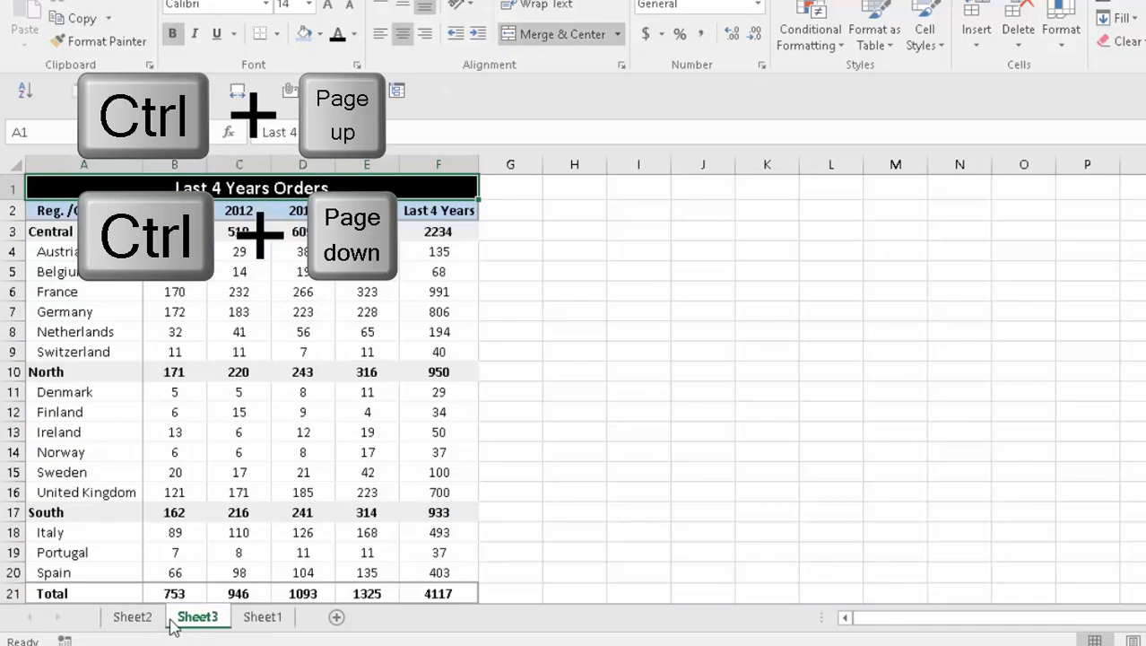
pyautogui.press('Down')
pyautogui.press('Right')
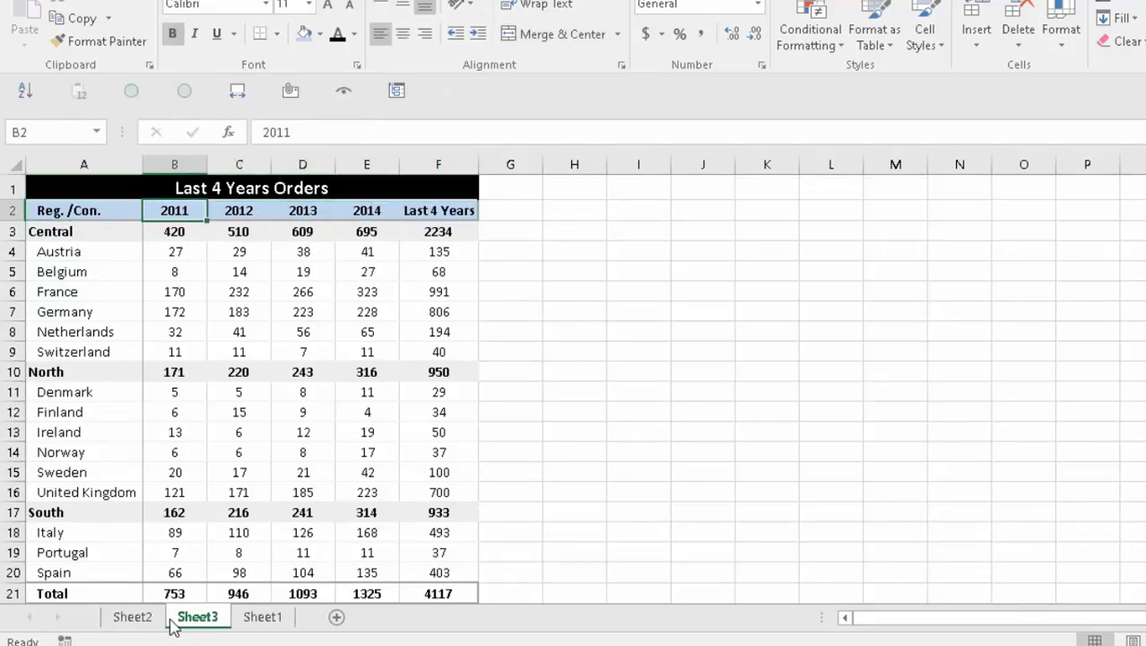
pyautogui.press('Up')
pyautogui.press('Right')
pyautogui.press('Down')
pyautogui.press('Right')
pyautogui.press('Left')
pyautogui.press('Left')
pyautogui.press('Left')
# - Check the bottom of the Last 4 Years column and the empty area right of the table
pyautogui.press('Right')
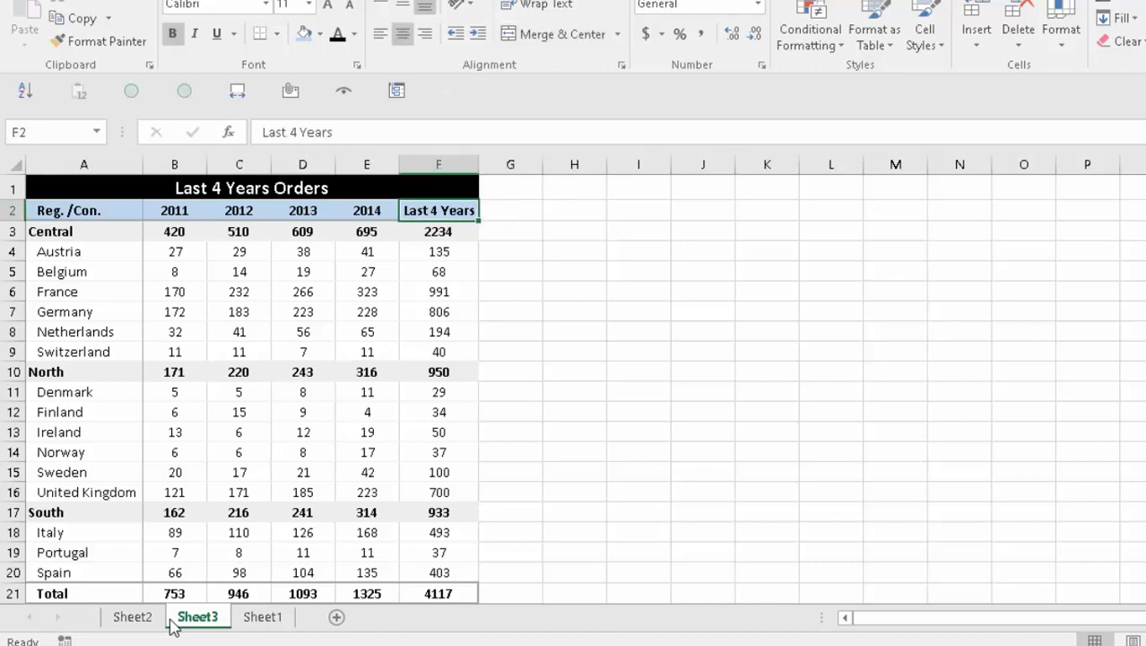
pyautogui.hotkey('ctrl', 'Down')
pyautogui.press('Down')
pyautogui.hotkey('ctrl', 'Up')
pyautogui.hotkey('ctrl', 'Up')
pyautogui.hotkey('ctrl', 'Home')
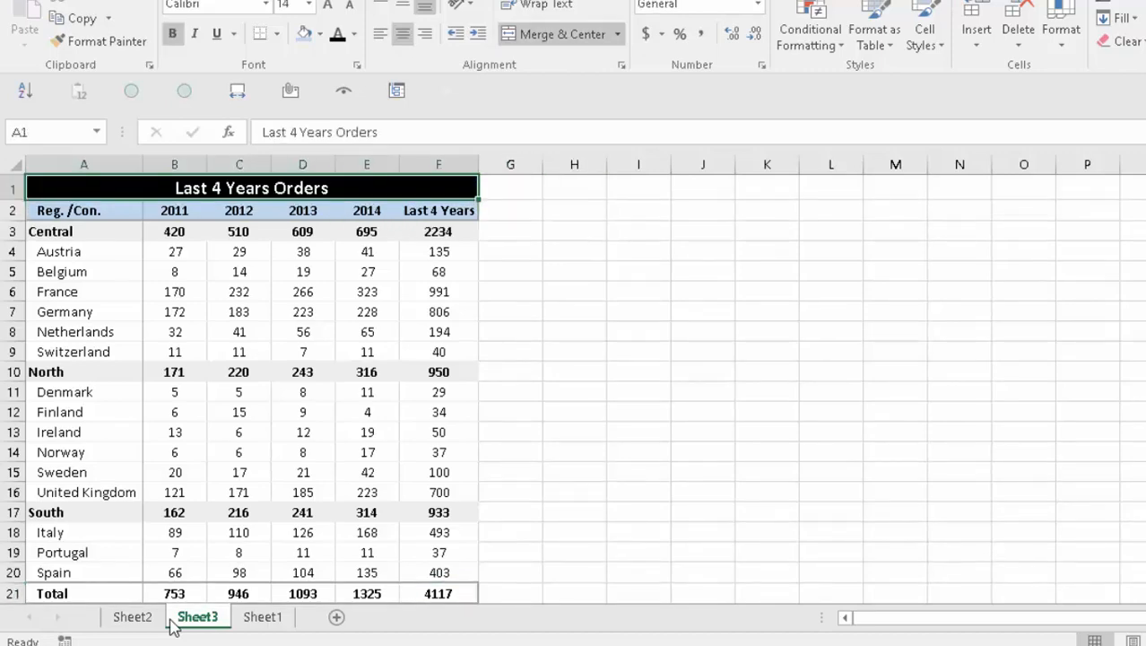
pyautogui.press('Right')
pyautogui.press('Down')
pyautogui.press('Right')
pyautogui.press('Right')
pyautogui.press('Right')
pyautogui.press('Left')
pyautogui.press('Down')
# - Compare against the report workbook, then select the Central totals row on Sheet3
pyautogui.press('Left')
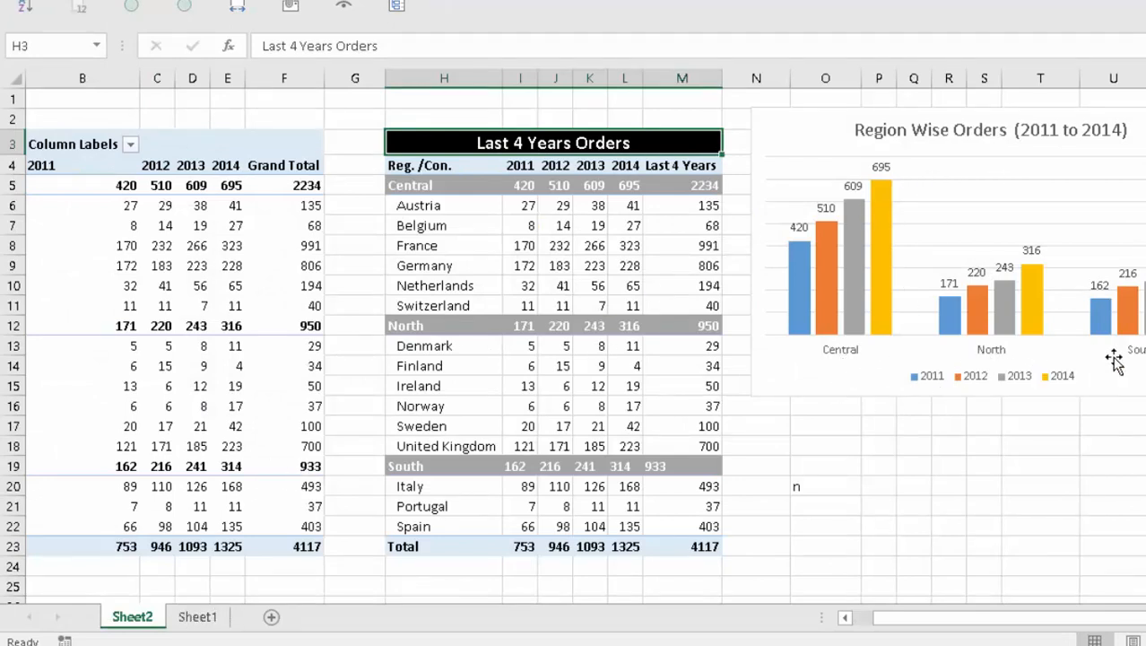
pyautogui.hotkey('alt', 'Tab')
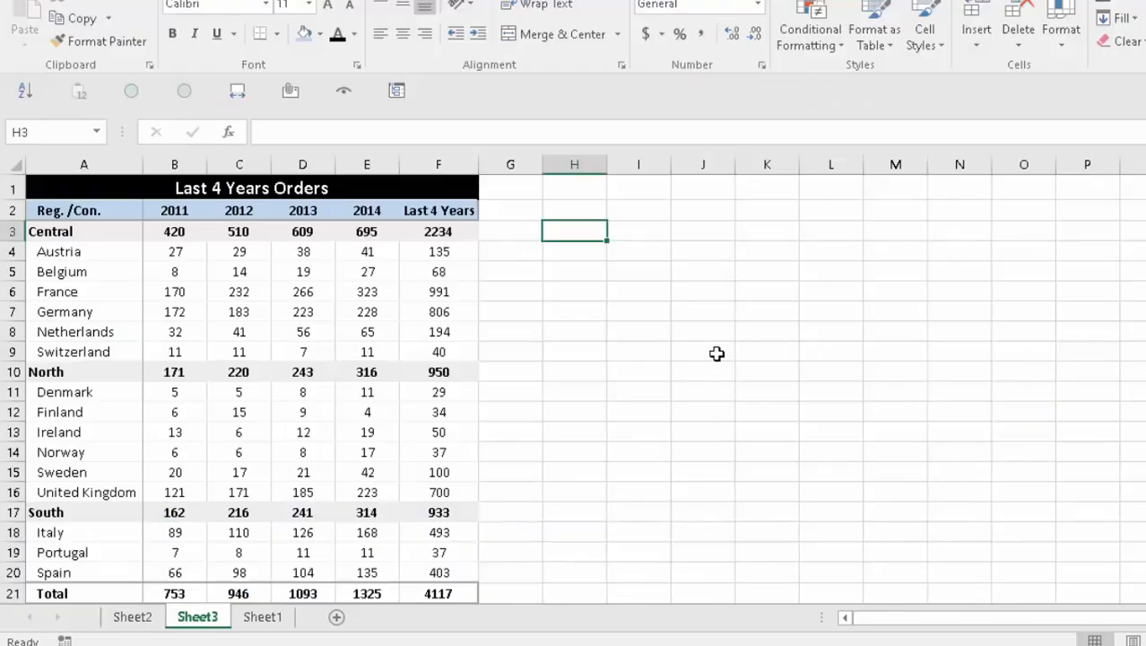
pyautogui.press('Home')
pyautogui.hotkey('ctrl', 'shift', 'Right')
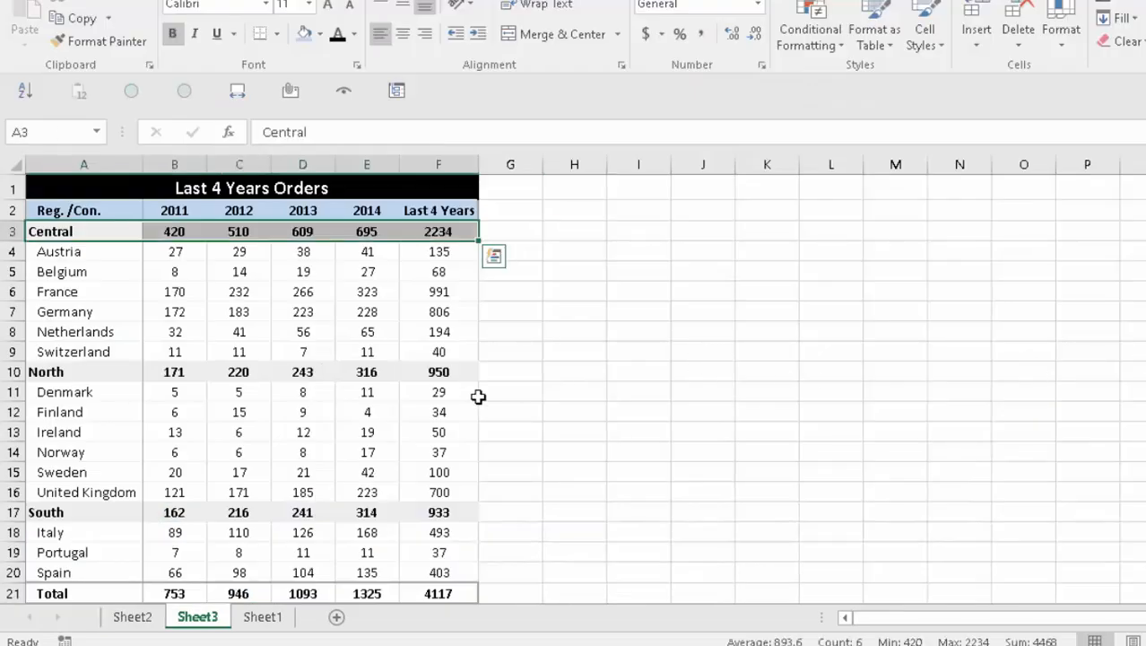
pyautogui.hotkey('ctrl', 'q')
pyautogui.press('Escape')
pyautogui.press('Right')
# - Select the Central, North and South rows across columns A–F and copy them
pyautogui.press('Left')
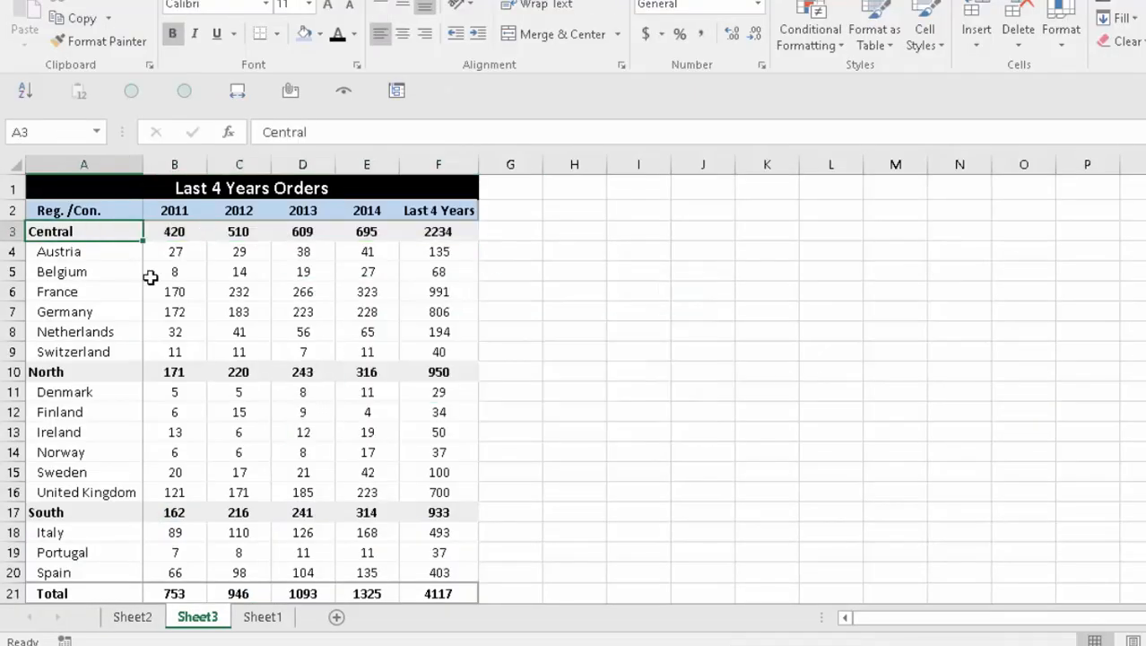
pyautogui.hotkey('ctrl', 'shift', 'Right')
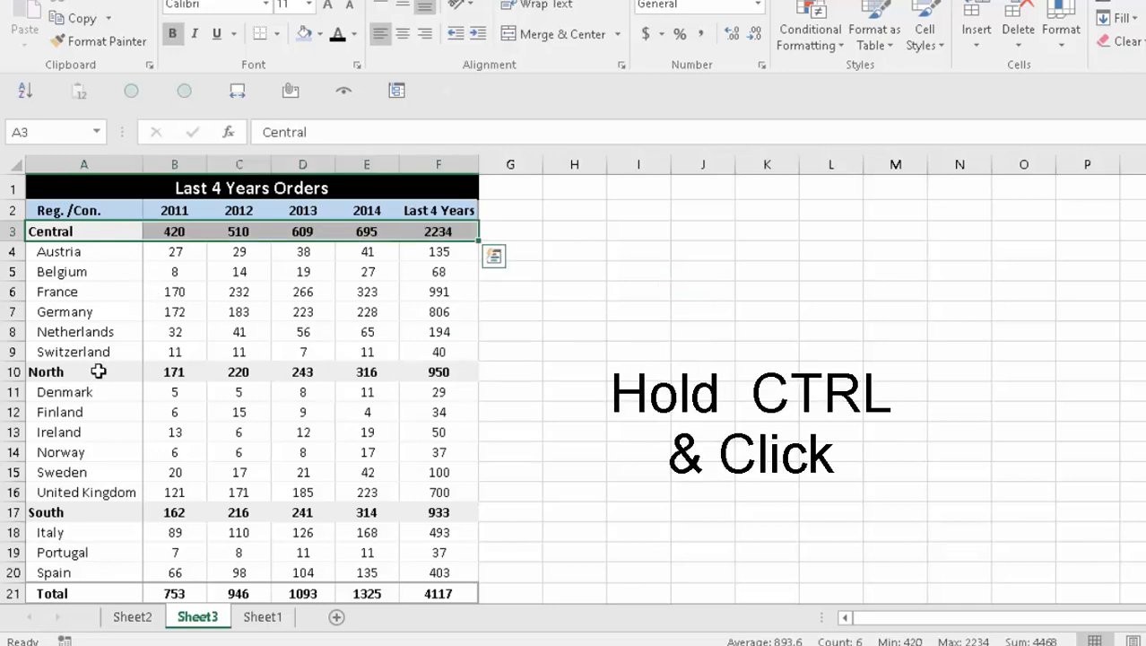
pyautogui.keyDown('ctrl'); pyautogui.click(97, 371); pyautogui.keyUp('ctrl')
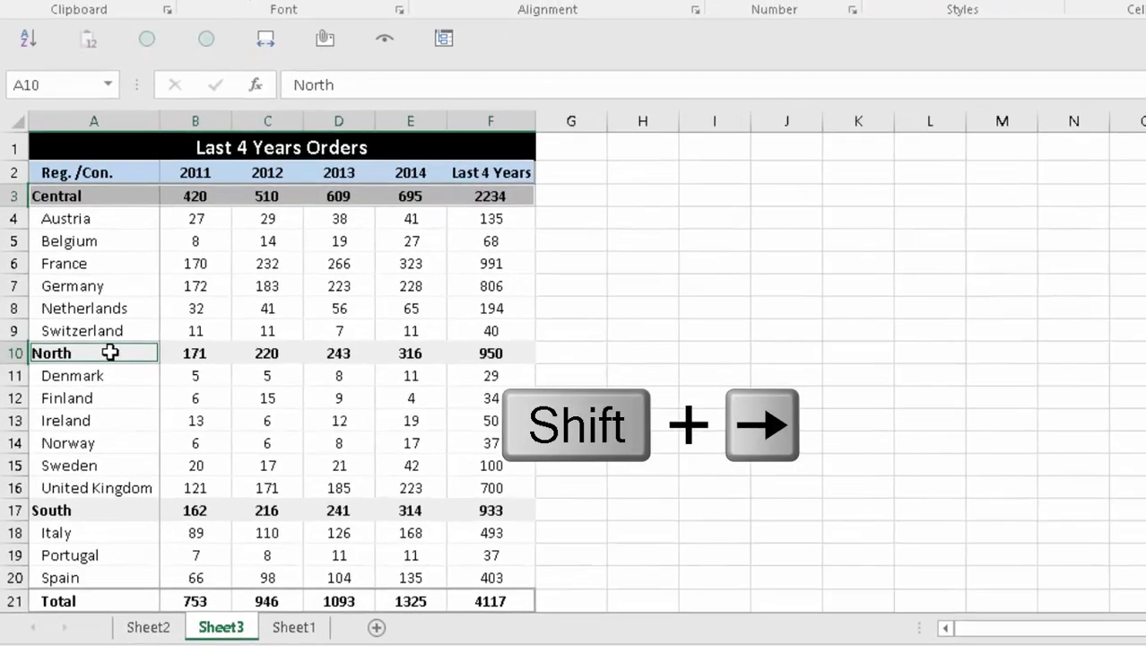
pyautogui.hotkey('shift', 'Right')
pyautogui.hotkey('shift', 'Right')
pyautogui.hotkey('shift', 'Right')
pyautogui.hotkey('shift', 'Right')
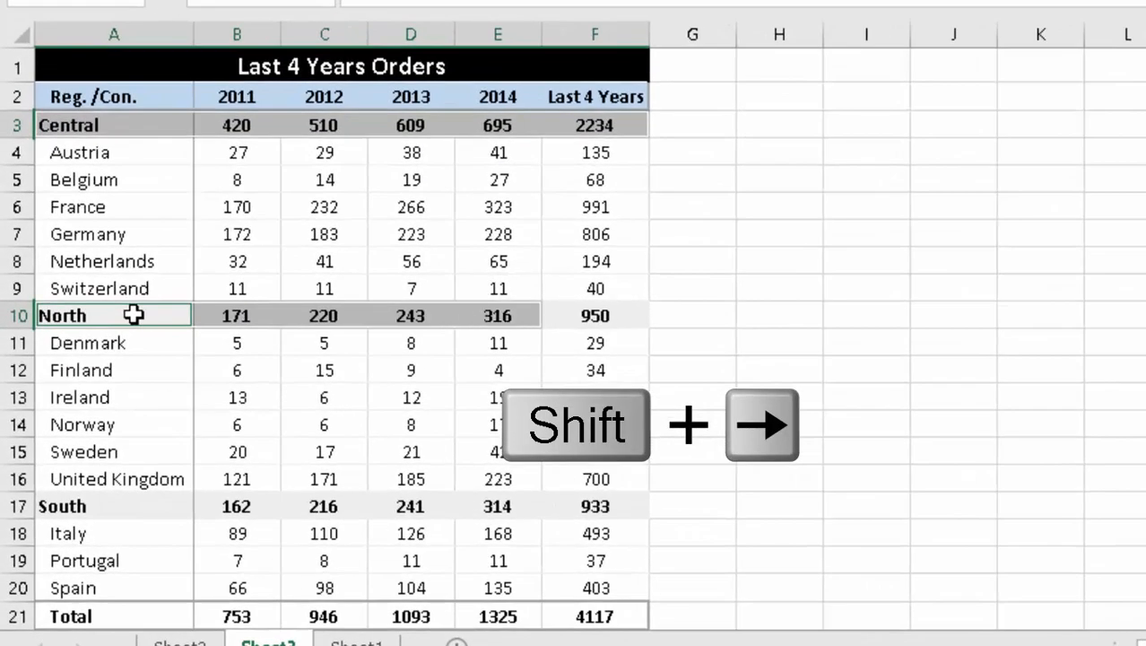
pyautogui.hotkey('shift', 'Right')
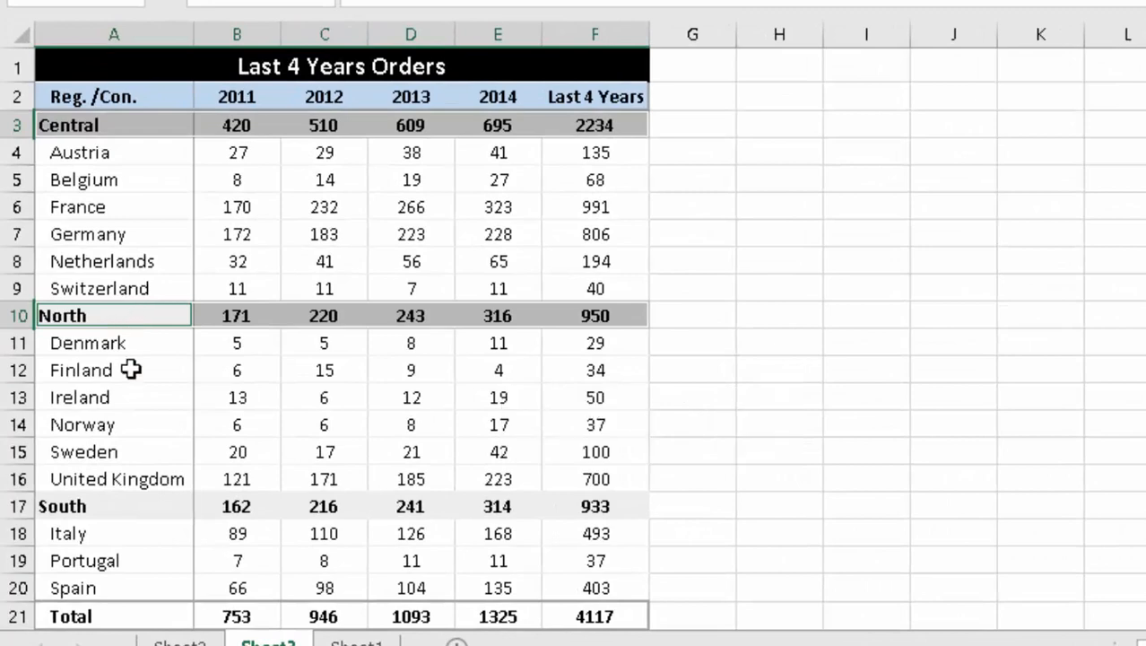
pyautogui.keyDown('ctrl'); pyautogui.click(131, 506); pyautogui.keyUp('ctrl')
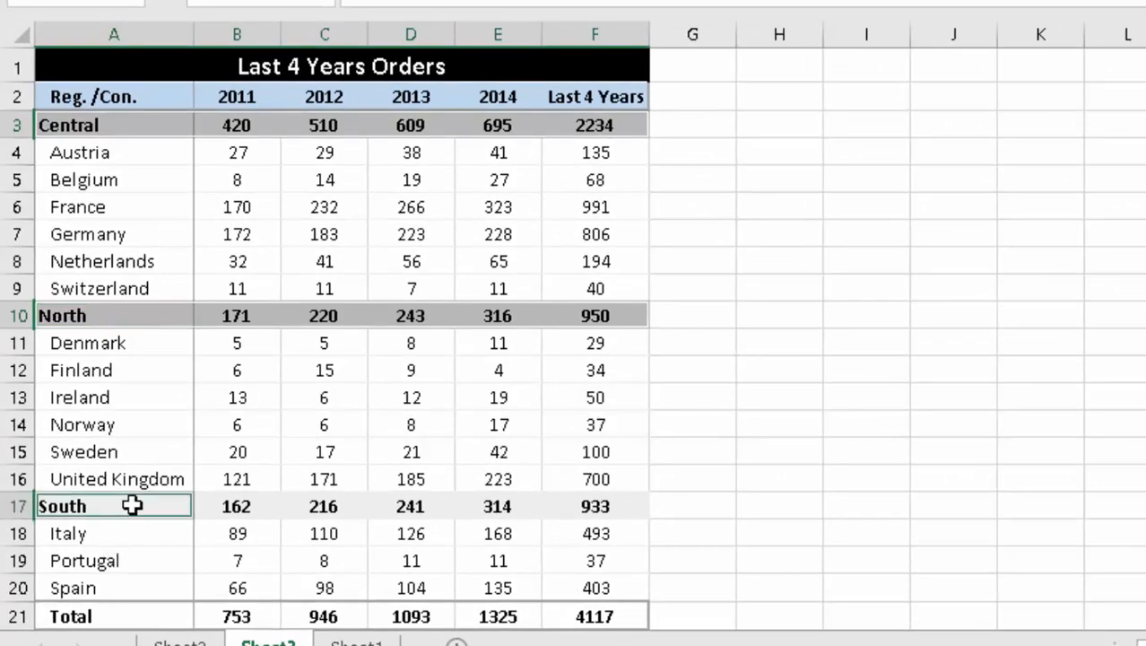
pyautogui.hotkey('shift', 'Right')
pyautogui.hotkey('shift', 'Right')
pyautogui.hotkey('shift', 'Right')
pyautogui.hotkey('shift', 'Right')
pyautogui.hotkey('shift', 'Right')
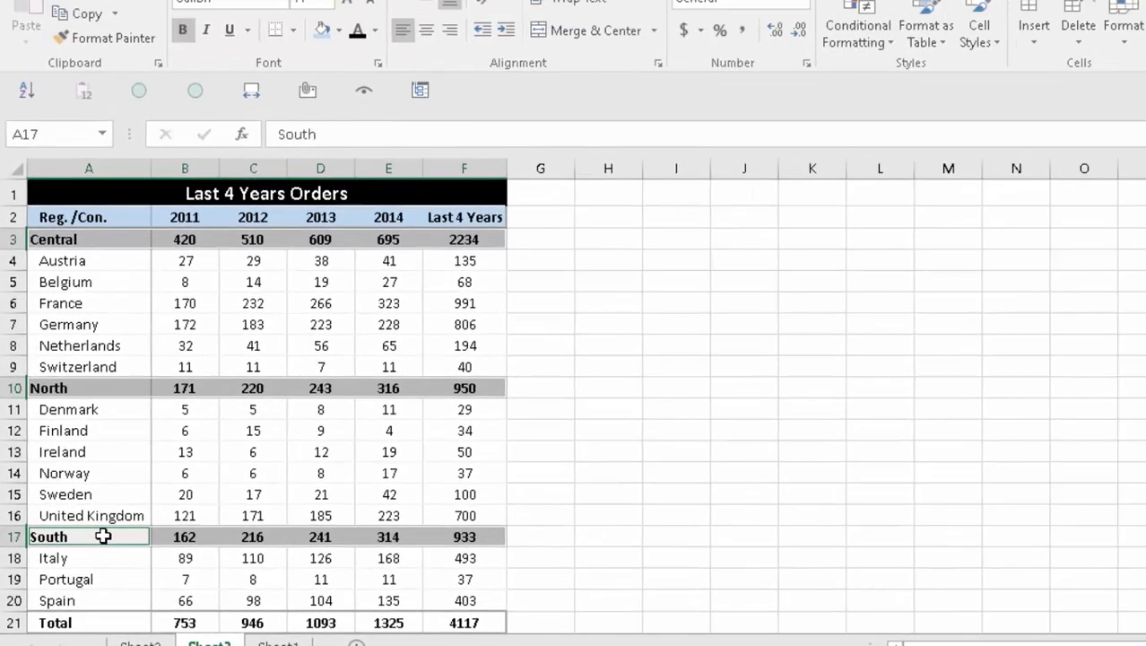
pyautogui.hotkey('ctrl', 'c')
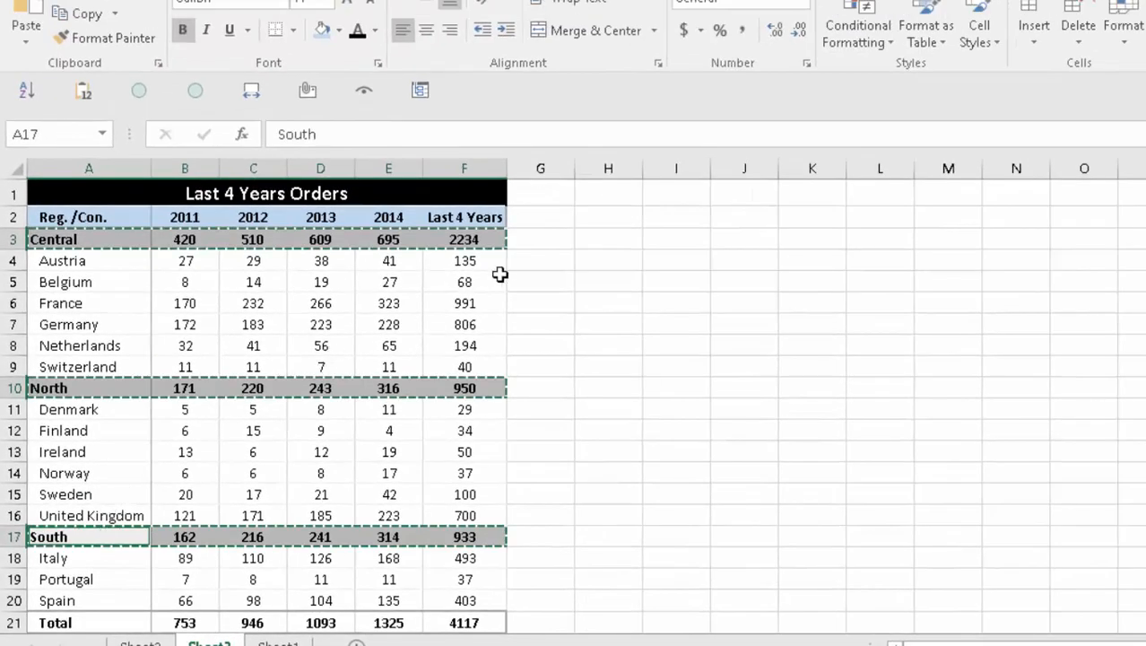
# - Paste the three region rows at H3 and add the header row above them
pyautogui.click(602, 238)
pyautogui.press('Return')
pyautogui.press('Up')
pyautogui.press('Left')
pyautogui.press('Left')
pyautogui.press('Left')
pyautogui.press('Left')
pyautogui.press('Left')
pyautogui.press('Left')
pyautogui.press('Left')
pyautogui.hotkey('ctrl', 'shift', 'Right')
pyautogui.hotkey('ctrl', 'c')
pyautogui.press('Right')
pyautogui.press('Right')
pyautogui.press('Right')
pyautogui.press('Right')
pyautogui.press('Right')
pyautogui.press('Right')
pyautogui.press('Right')
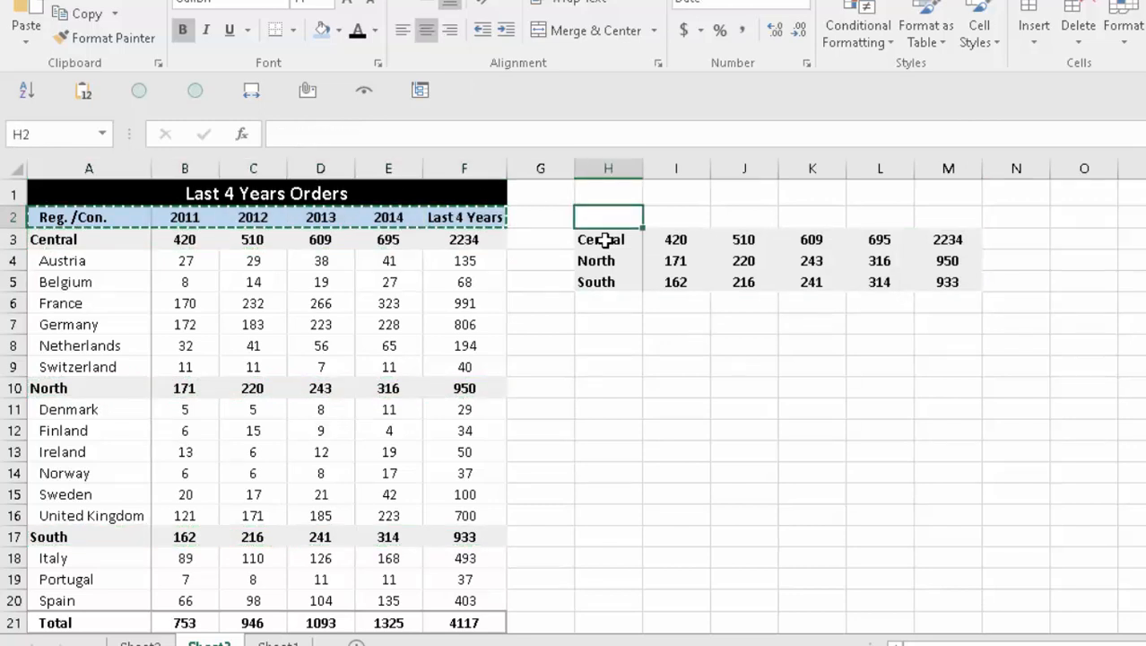
pyautogui.press('Return')
# - Widen column M to fit, then delete the Last 4 Years column from the summary
pyautogui.press('Right')
pyautogui.press('Right')
pyautogui.press('Right')
pyautogui.press('Right')
pyautogui.press('Right')
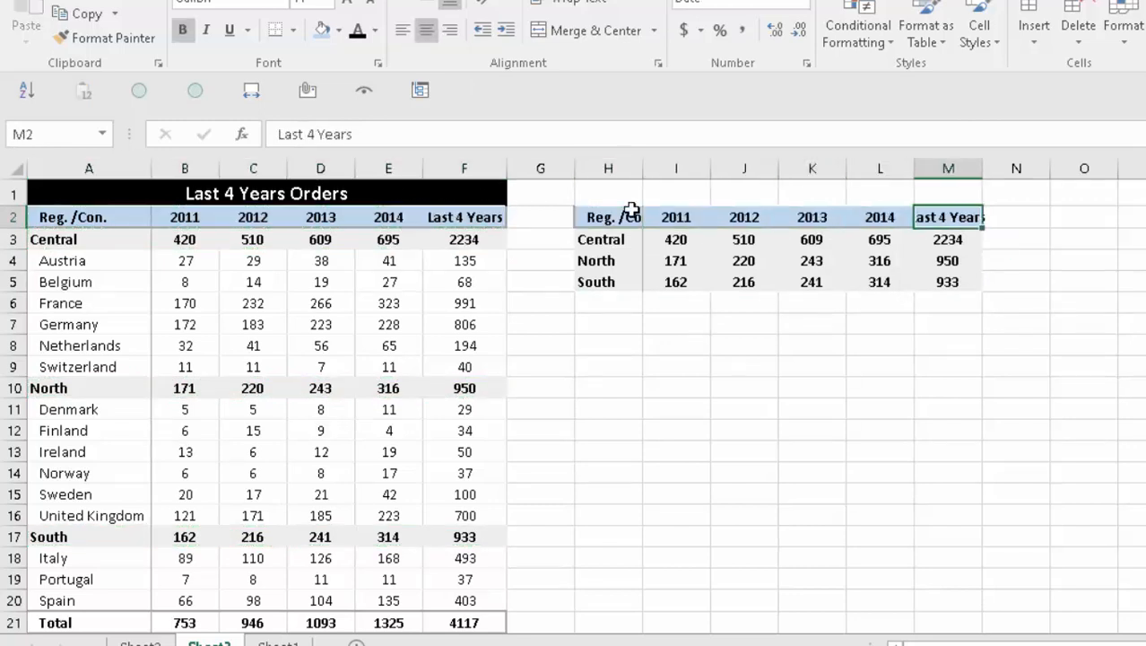
pyautogui.doubleClick(983, 166)
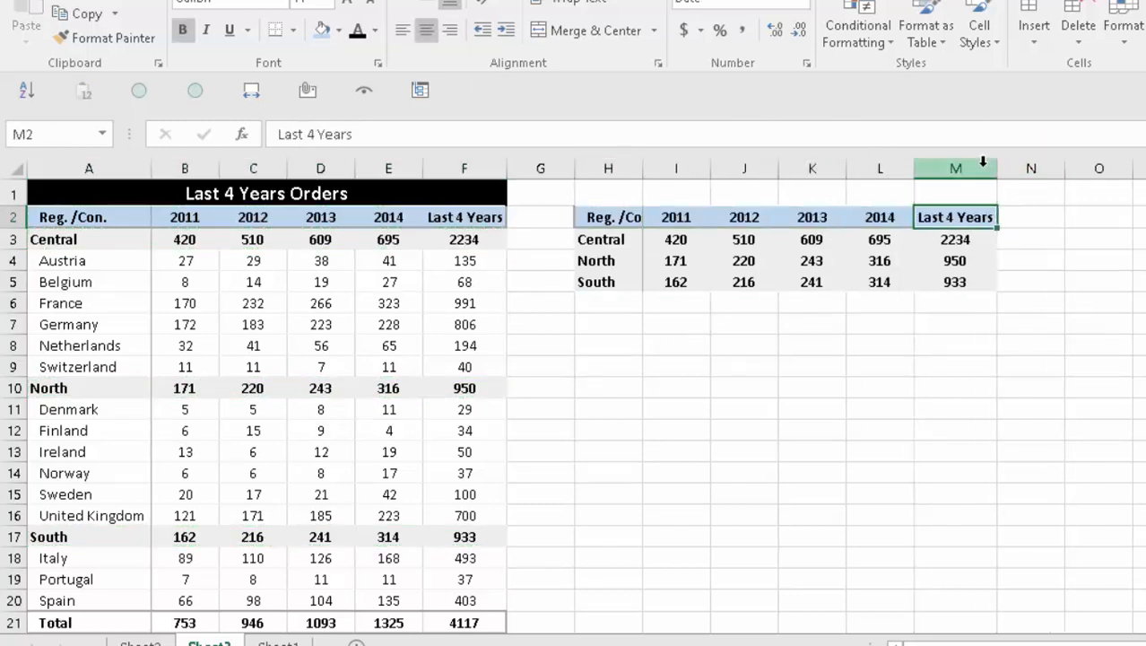
pyautogui.press('Up')
pyautogui.press('F2')
pyautogui.press('Escape')
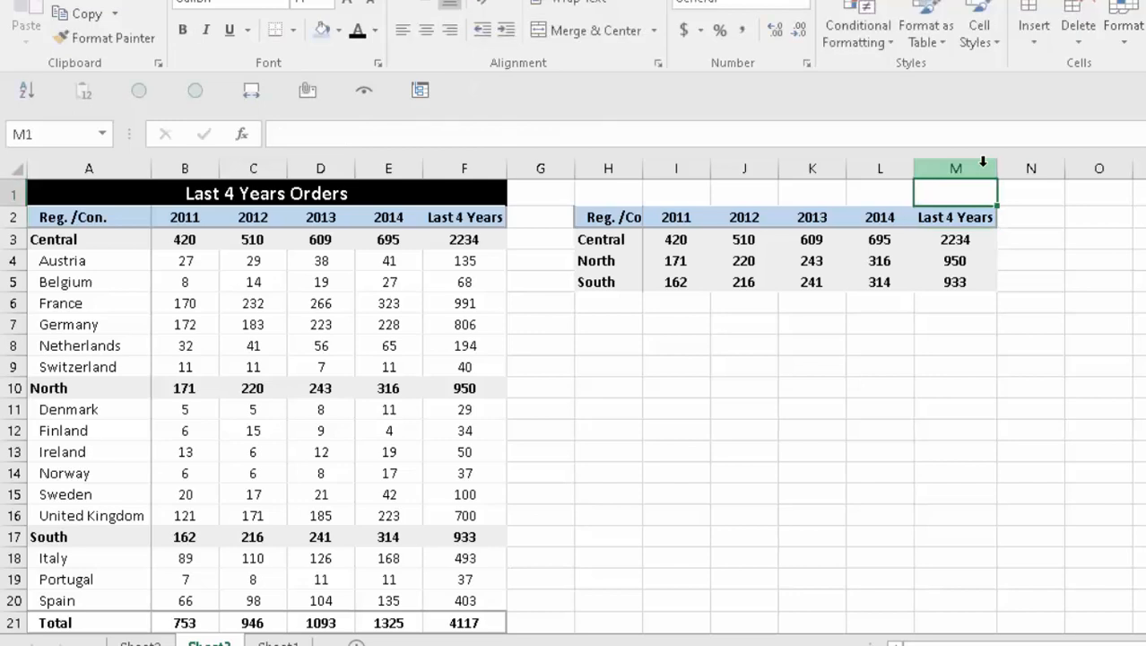
pyautogui.hotkey('ctrl', 'space')
pyautogui.hotkey('ctrl', 'space')
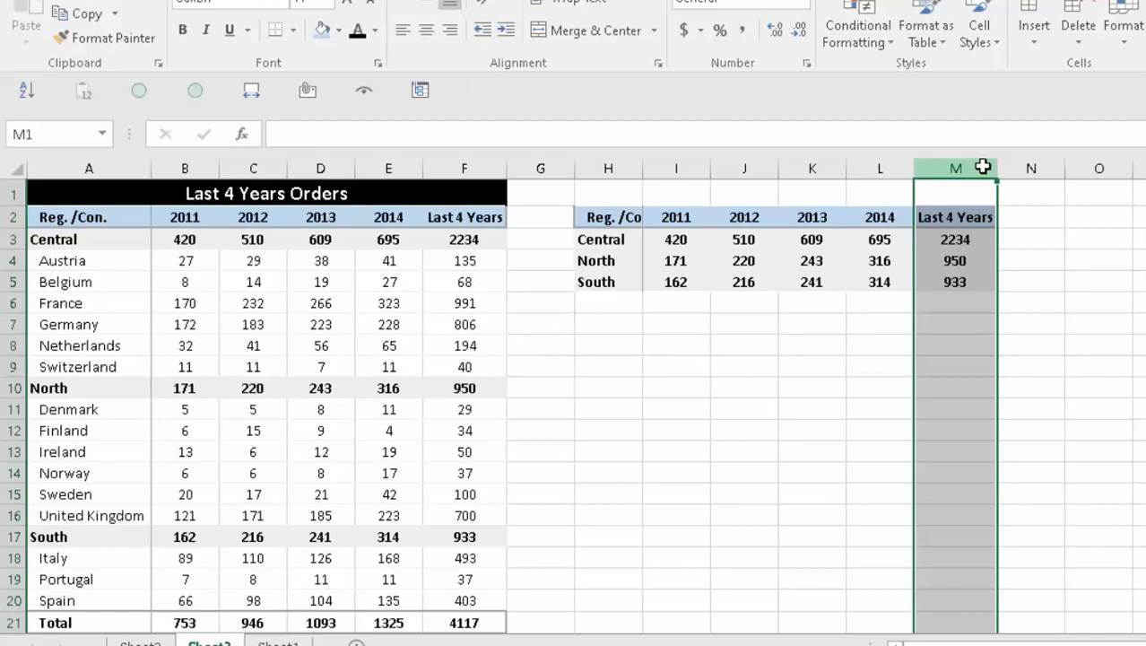
pyautogui.hotkey('ctrl', '-')
pyautogui.press('Left')
pyautogui.press('Down')
pyautogui.press('Left')
pyautogui.press('Left')
pyautogui.press('Left')
pyautogui.press('Left')
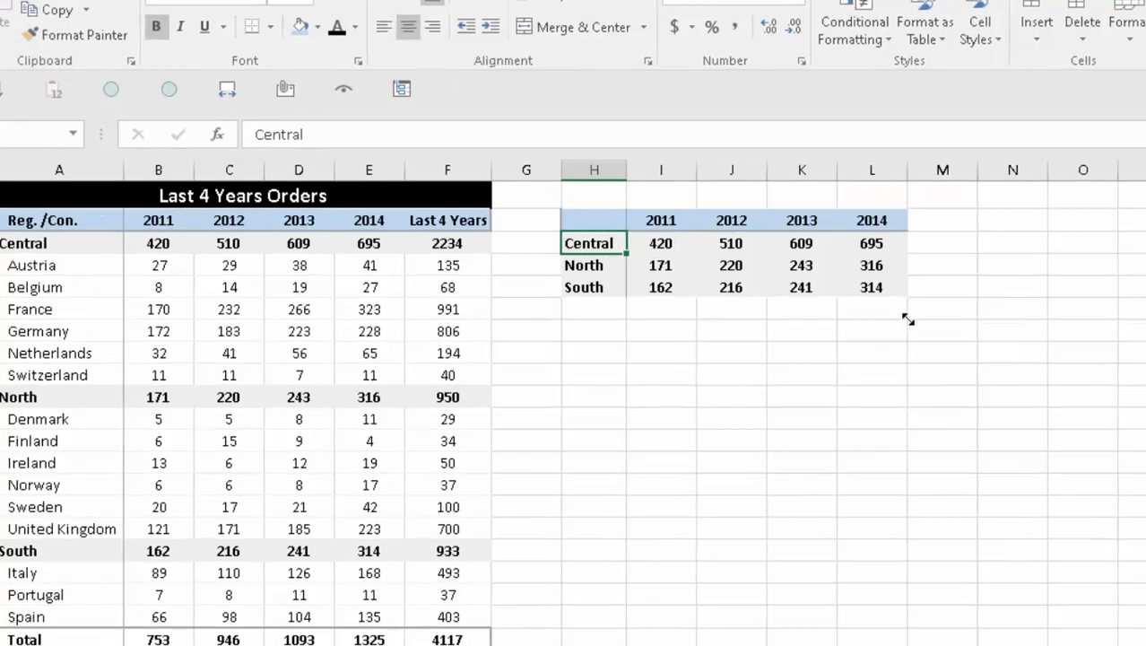
# - Select H2:L5, the year headers and three regions with H2 left empty
pyautogui.press('Up')
pyautogui.hotkey('shift', 'Right')
pyautogui.press('Down')
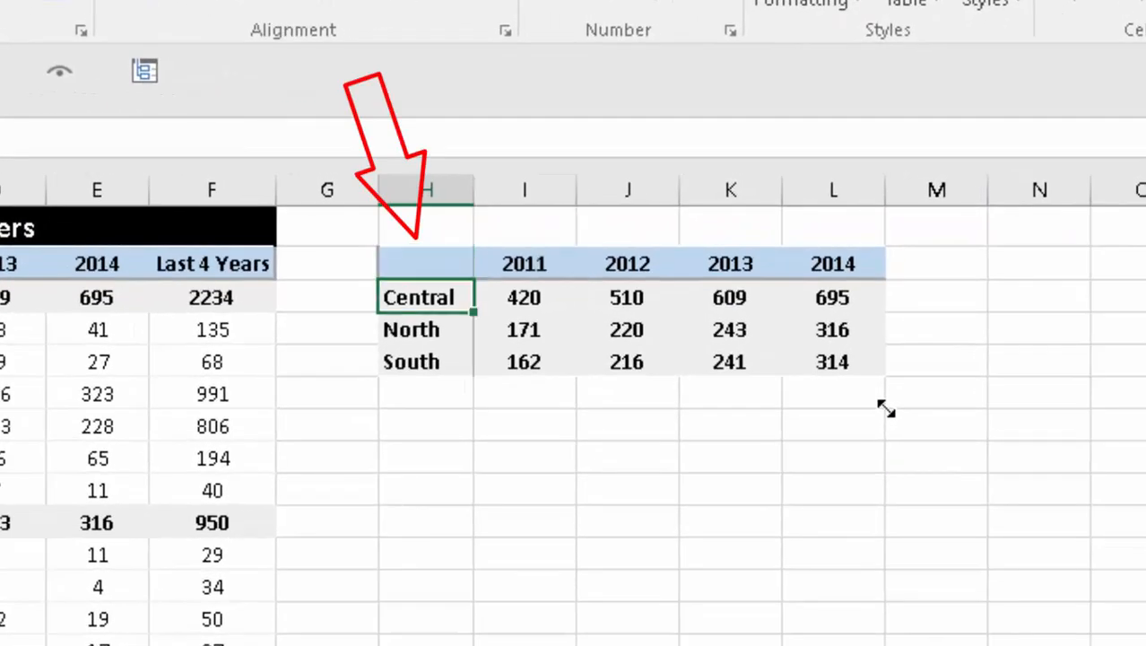
pyautogui.press('Up')
pyautogui.press('Right')
pyautogui.press('Left')
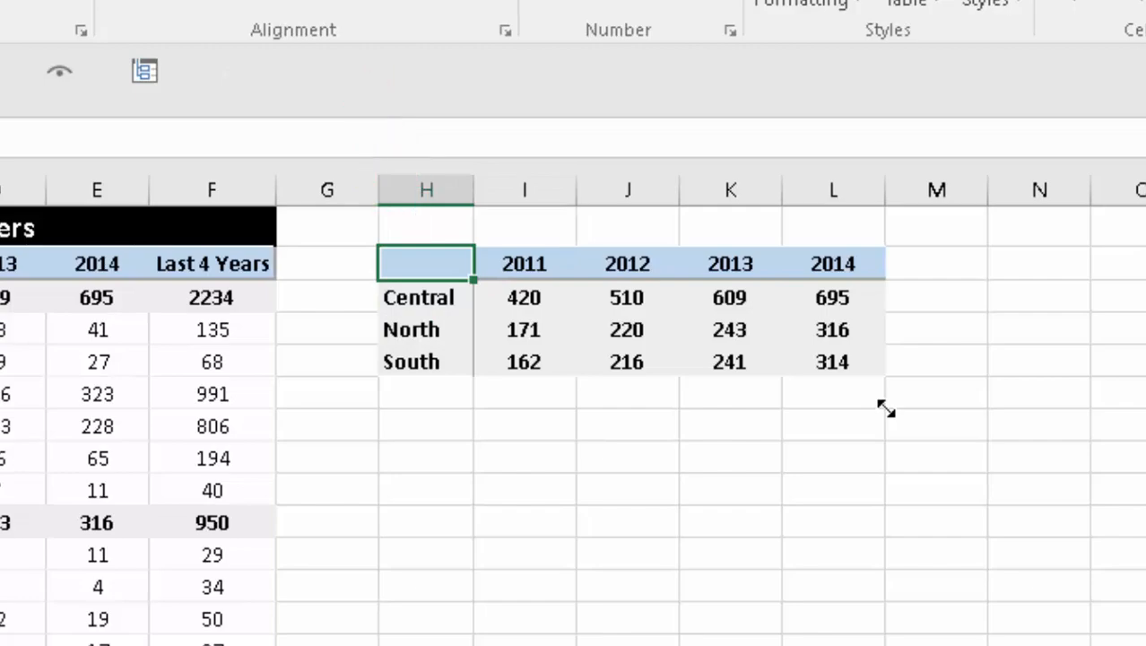
pyautogui.hotkey('shift', 'Right')
pyautogui.hotkey('shift', 'Right')
pyautogui.hotkey('shift', 'Right')
pyautogui.hotkey('shift', 'Right')
pyautogui.hotkey('shift', 'Down')
pyautogui.hotkey('shift', 'Down')
pyautogui.hotkey('shift', 'Down')
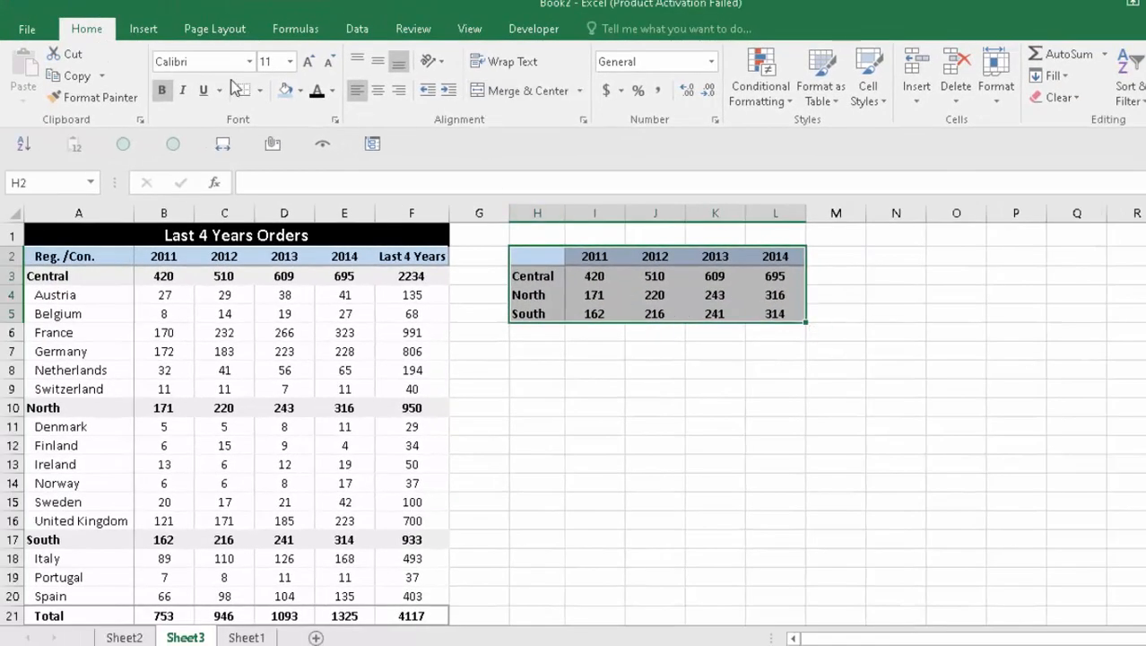
# - Insert a Clustered Column chart from All Charts with regions as the categories
pyautogui.click(144, 29)
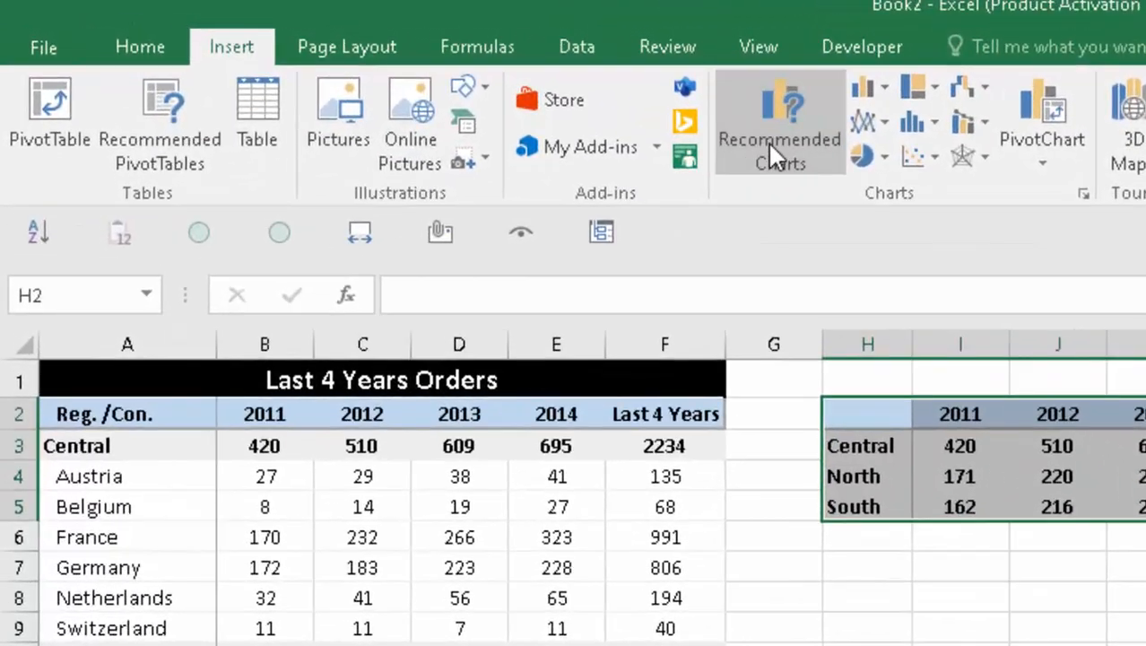
pyautogui.click(711, 131)
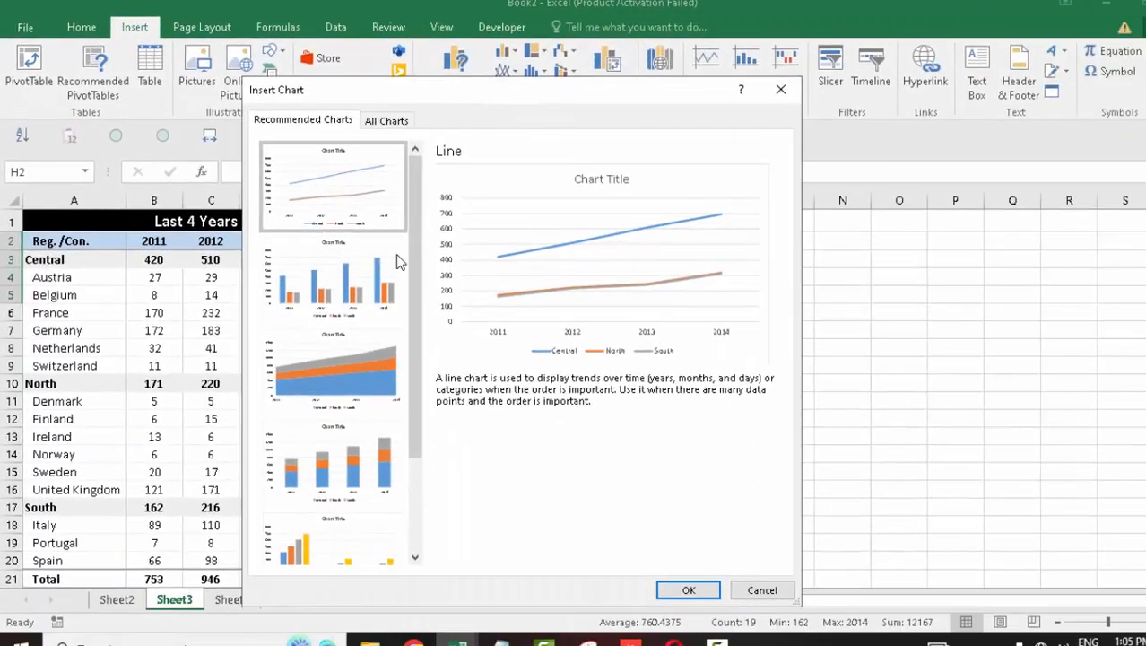
pyautogui.click(323, 267)
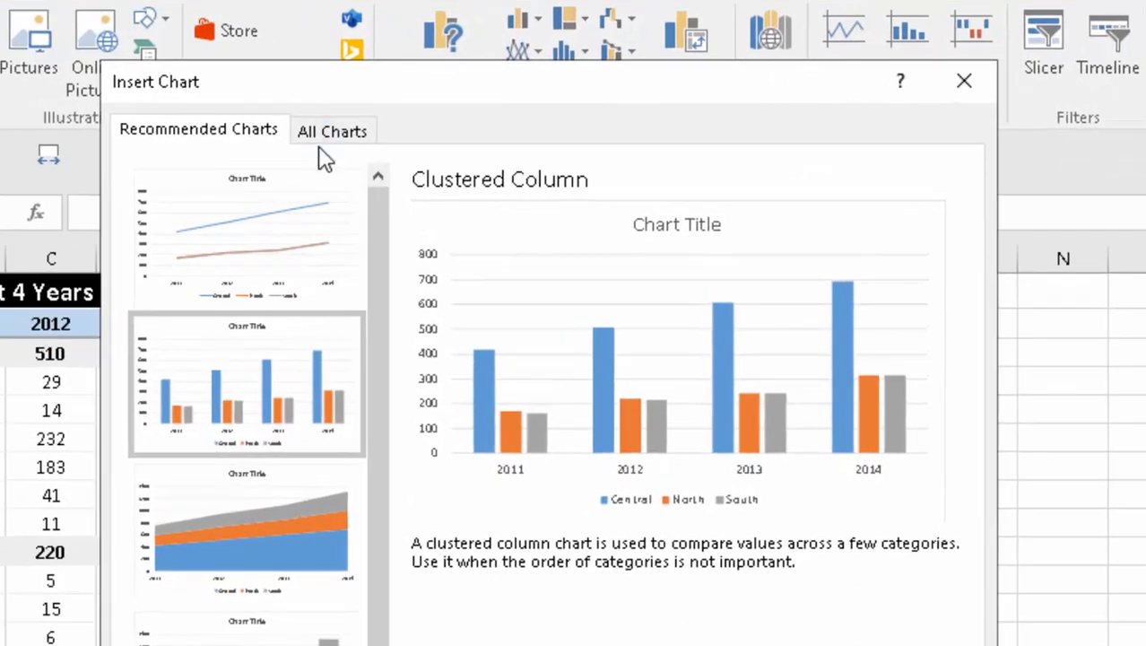
pyautogui.click(327, 142)
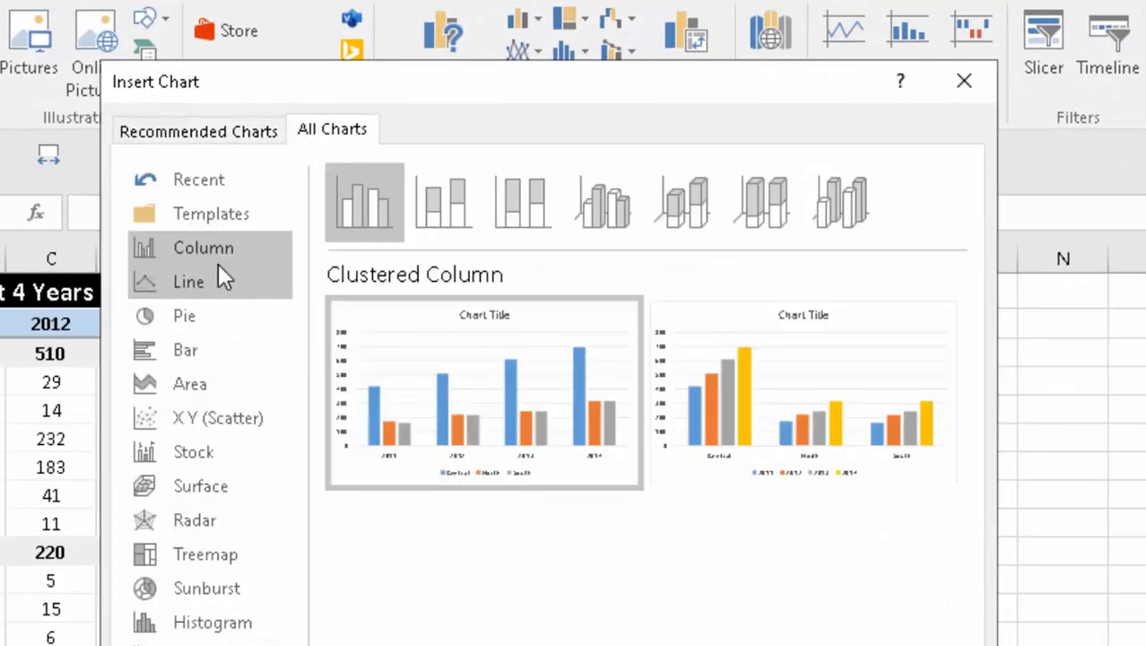
pyautogui.moveTo(625, 365)
pyautogui.moveTo(747, 353)
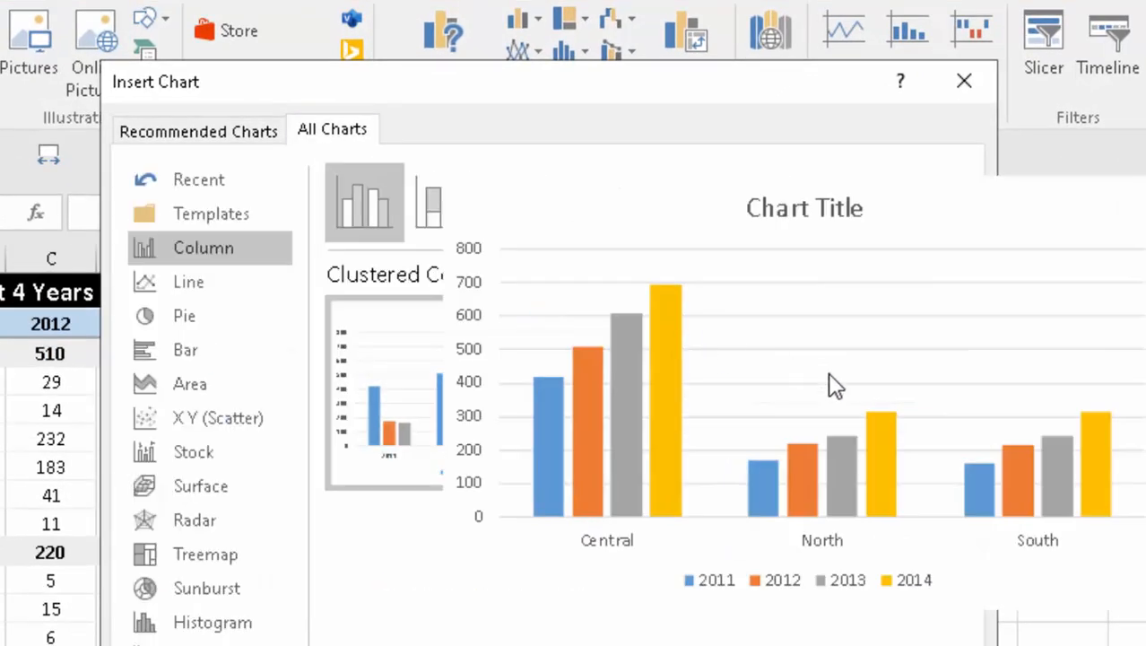
pyautogui.moveTo(446, 452)
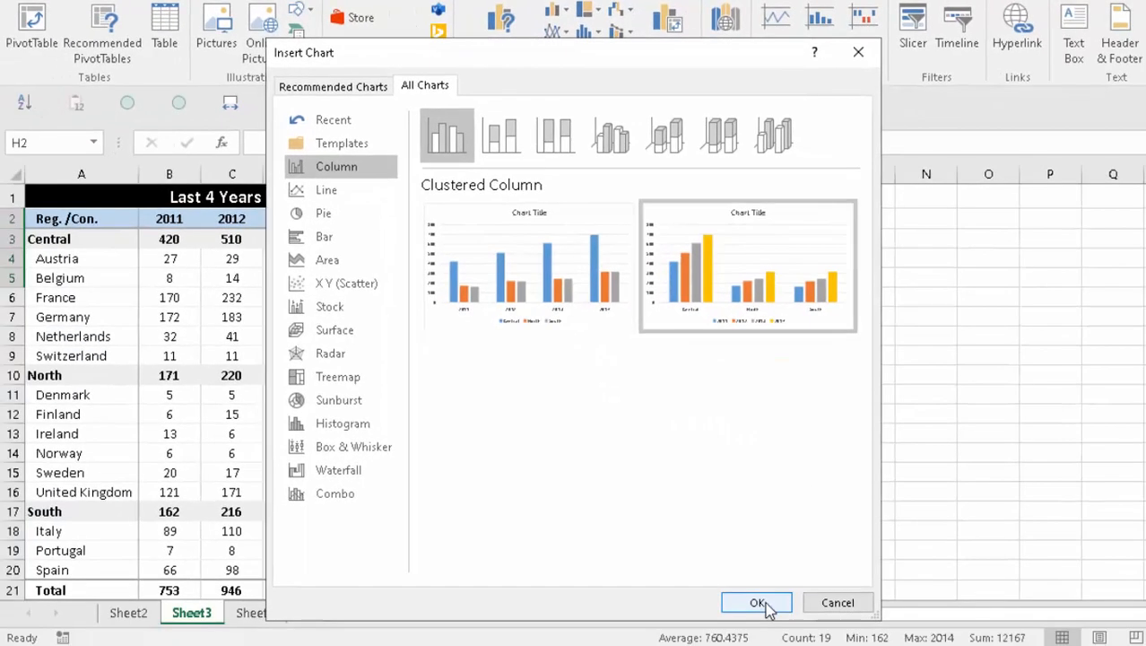
pyautogui.click(814, 645)
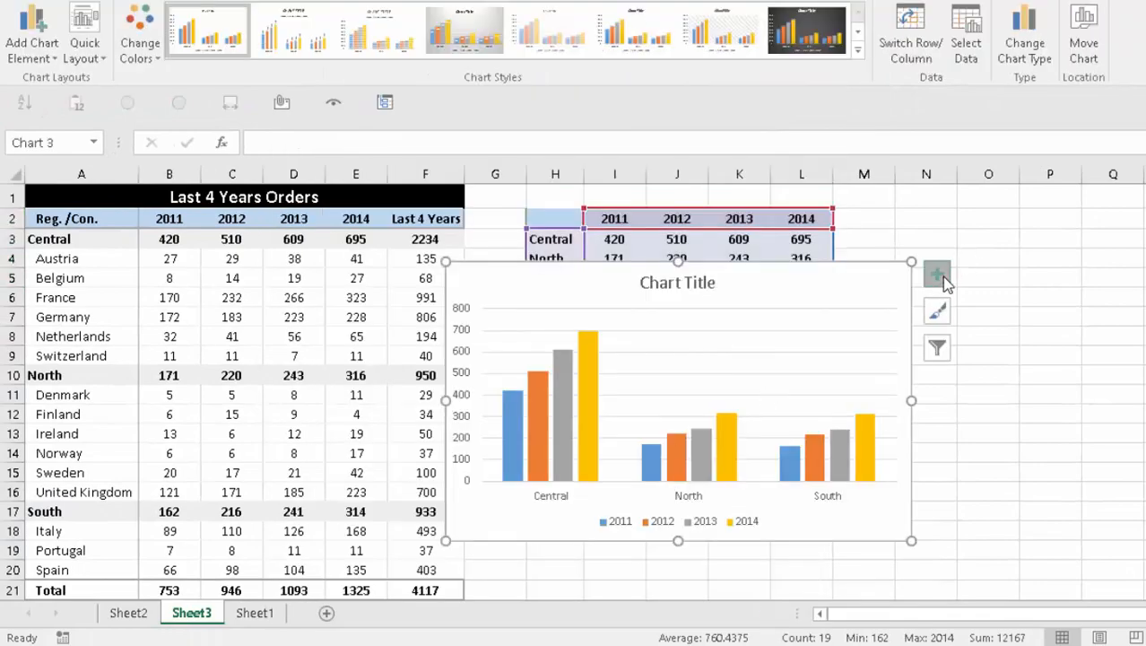
pyautogui.click(938, 275)
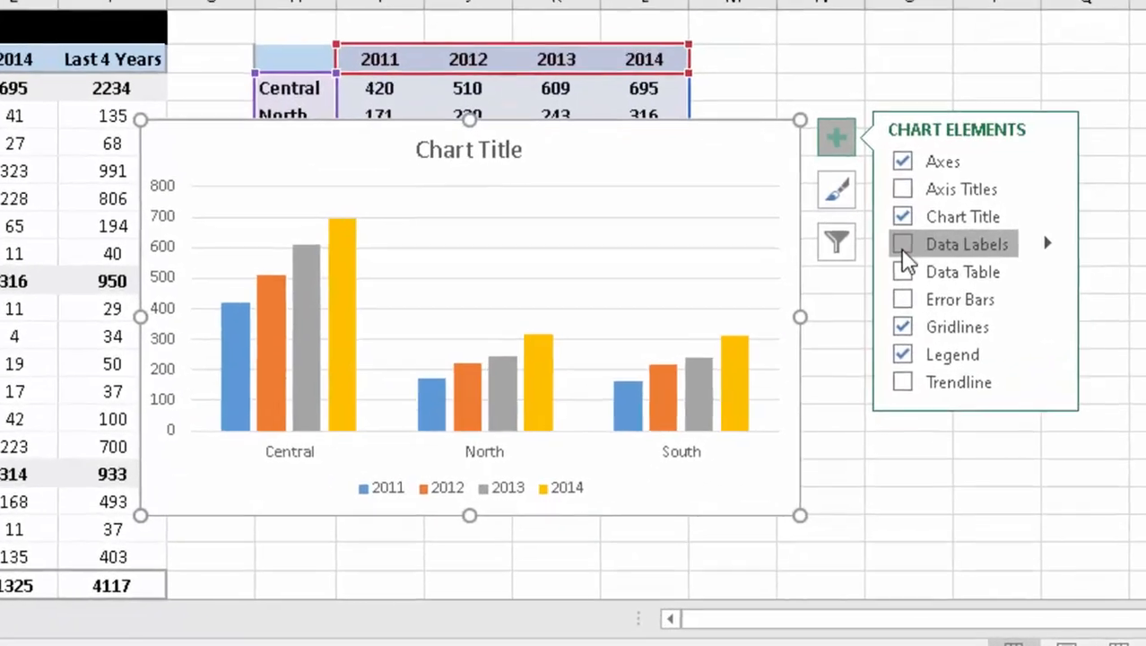
# - Add data labels to the columns and delete the gridlines and vertical value axis
pyautogui.click(982, 349)
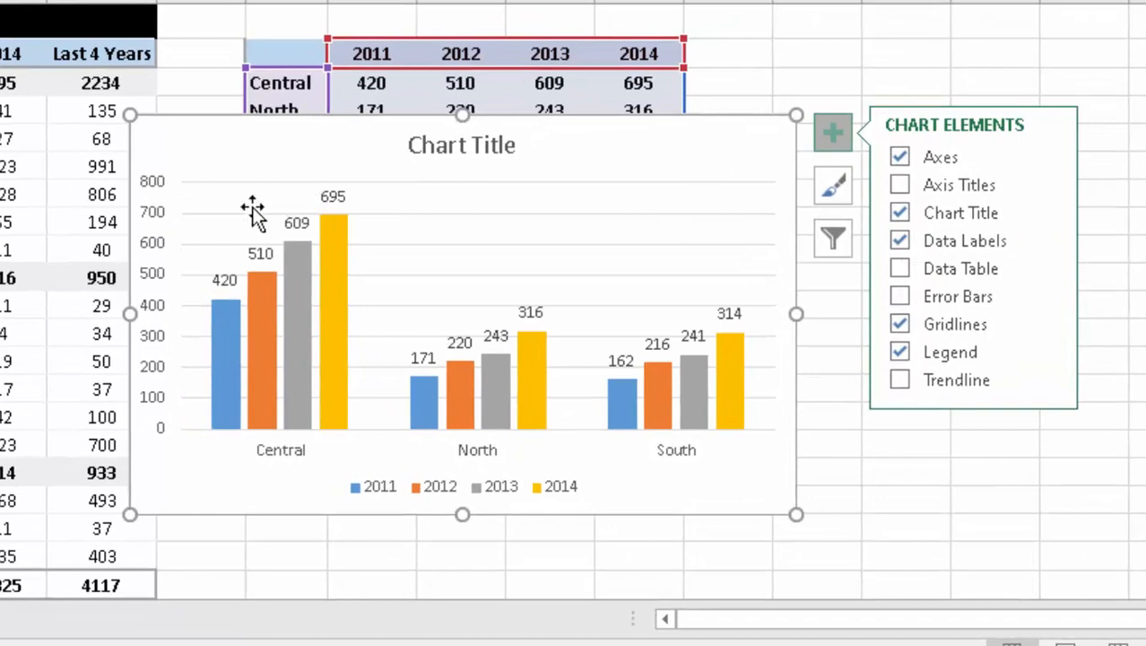
pyautogui.click(391, 214)
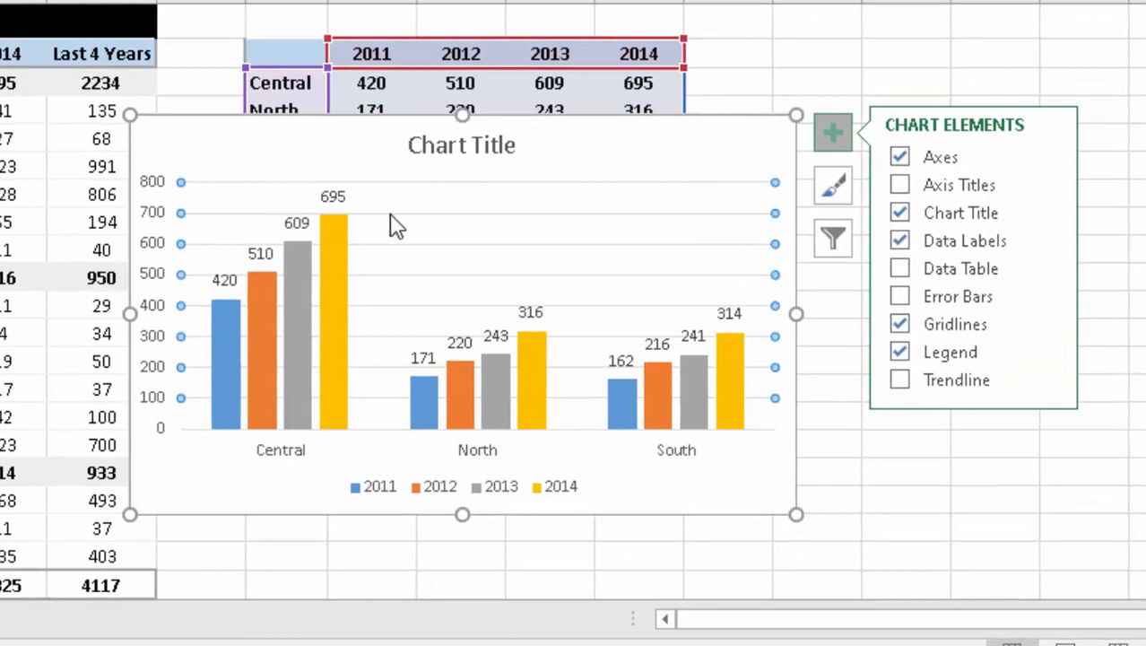
pyautogui.press('Delete')
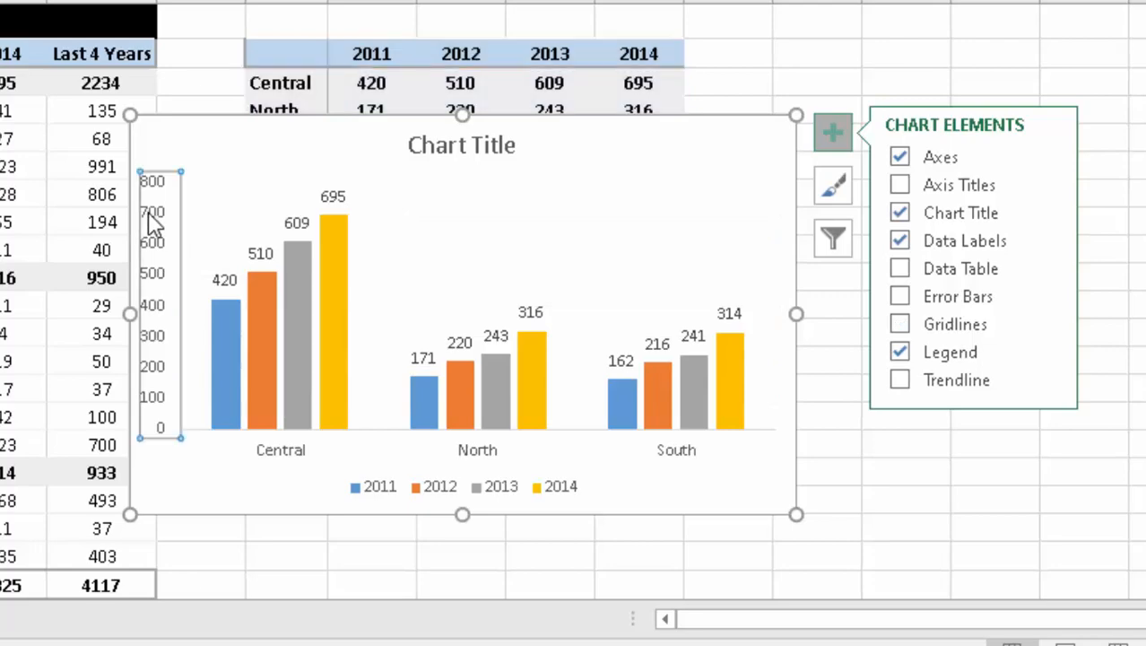
pyautogui.press('Delete')
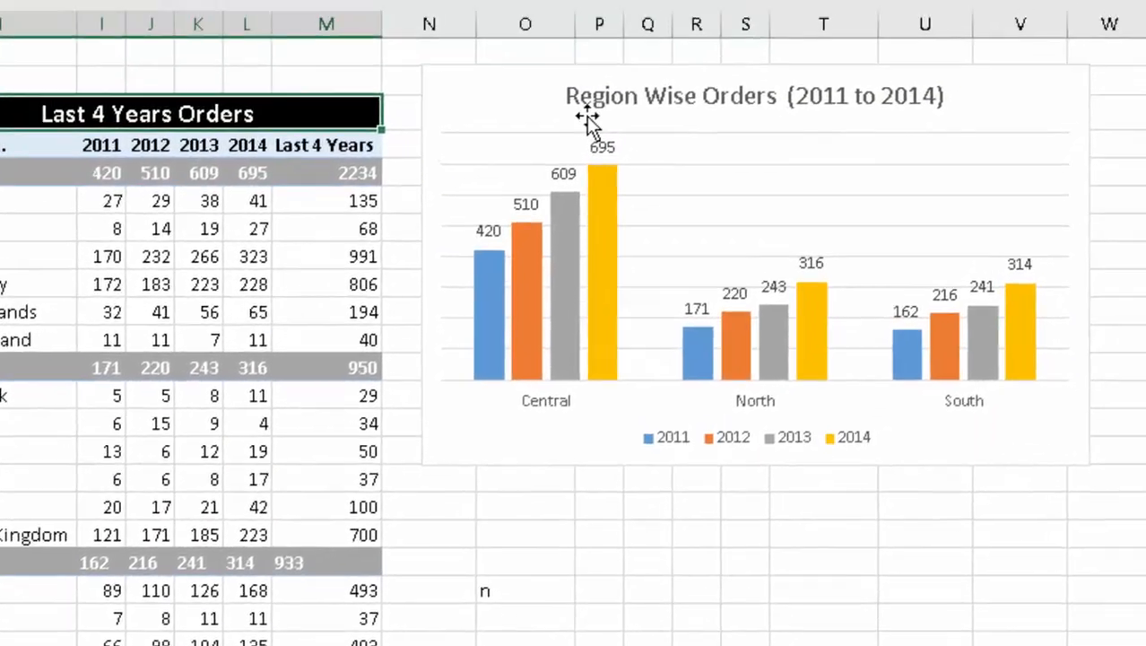
# - Replace the chart title with 'Region Wise Orders (2011 to 2014)'
pyautogui.click(568, 179)
pyautogui.doubleClick(565, 180)
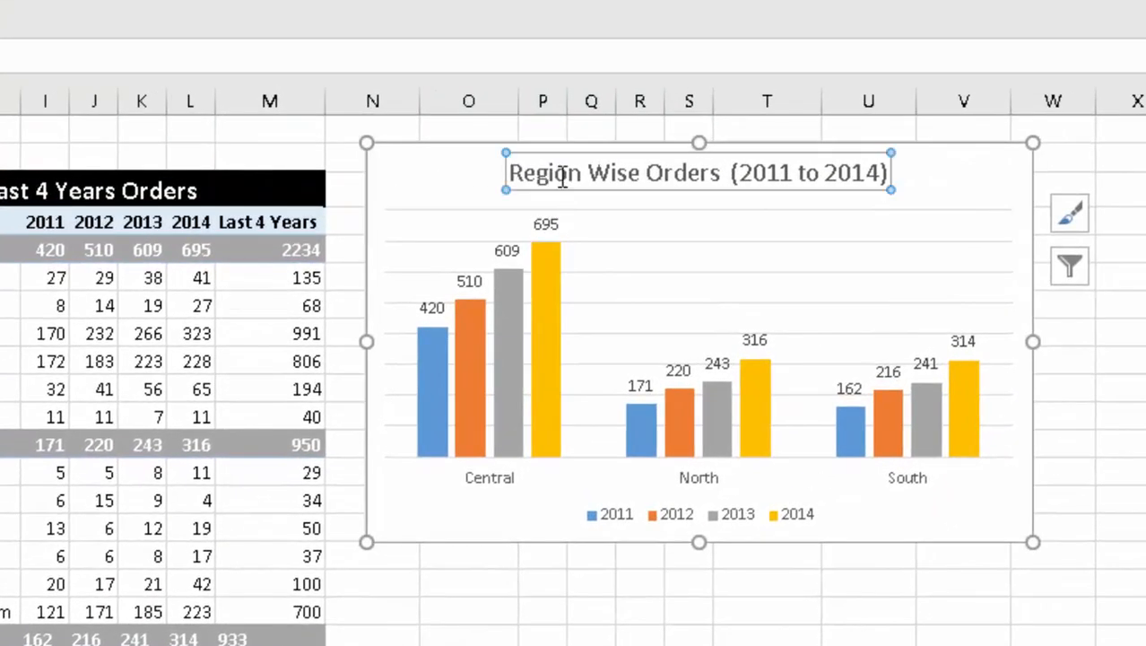
pyautogui.doubleClick(562, 176)
pyautogui.press('Home')
pyautogui.hotkey('ctrl', 'shift', 'Right')
pyautogui.hotkey('ctrl', 'shift', 'Right')
pyautogui.hotkey('ctrl', 'shift', 'Right')
pyautogui.hotkey('ctrl', 'shift', 'Right')
pyautogui.hotkey('ctrl', 'shift', 'Right')
pyautogui.hotkey('ctrl', 'shift', 'Right')
pyautogui.hotkey('ctrl', 'shift', 'Right')
pyautogui.hotkey('ctrl', 'shift', 'Right')
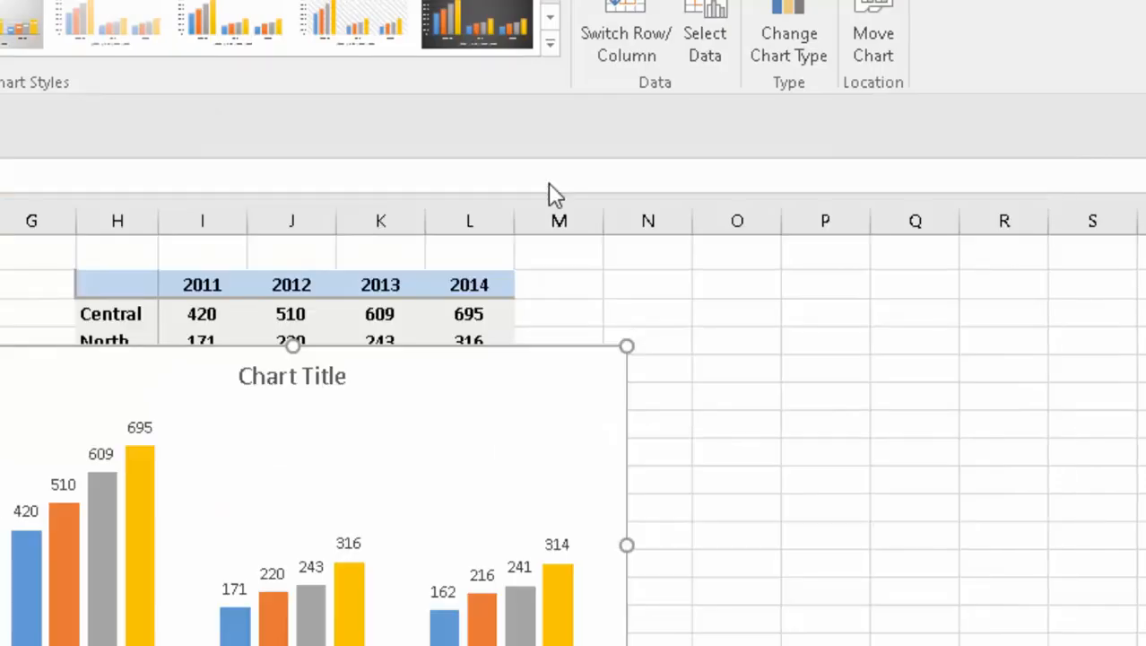
pyautogui.click(288, 355)
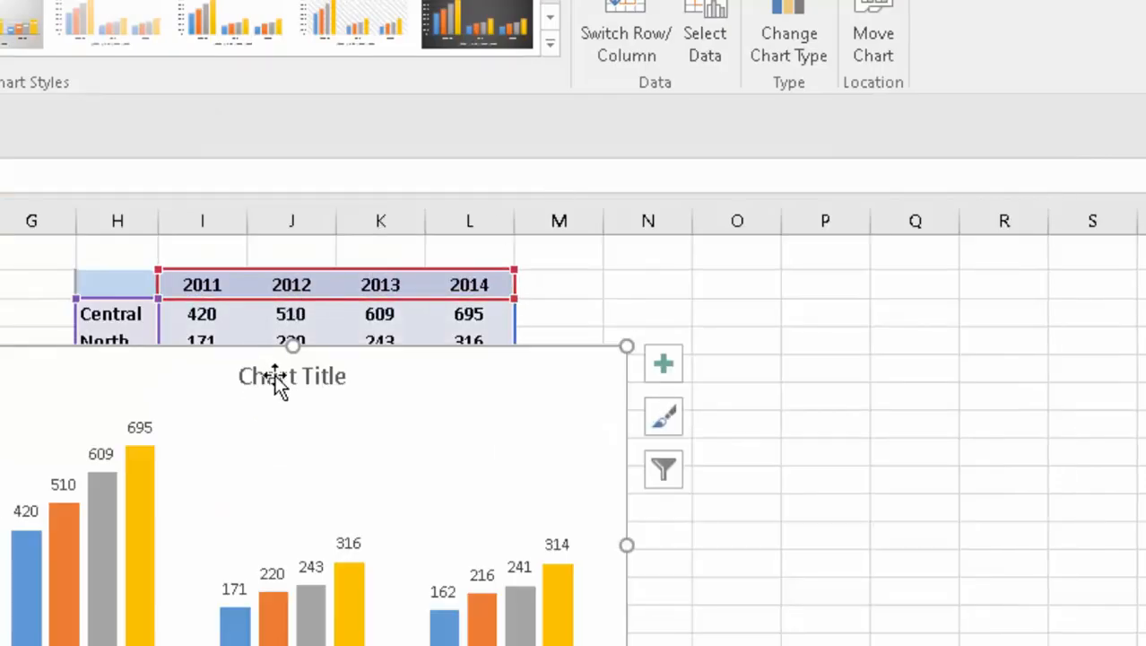
pyautogui.click(278, 376)
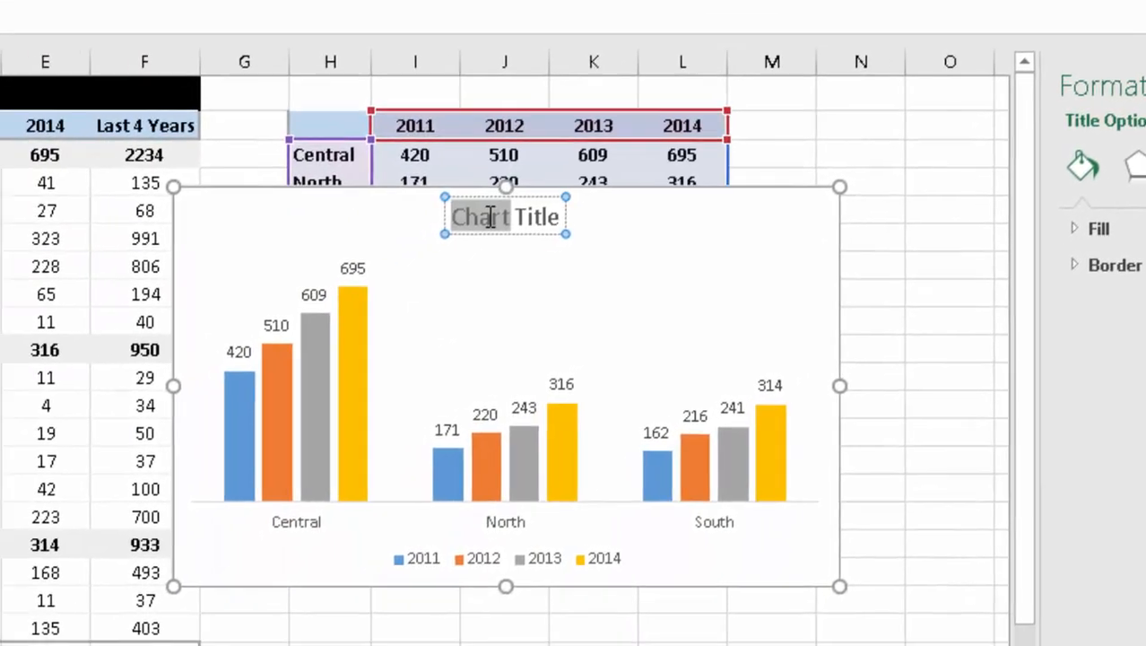
pyautogui.tripleClick(278, 377)
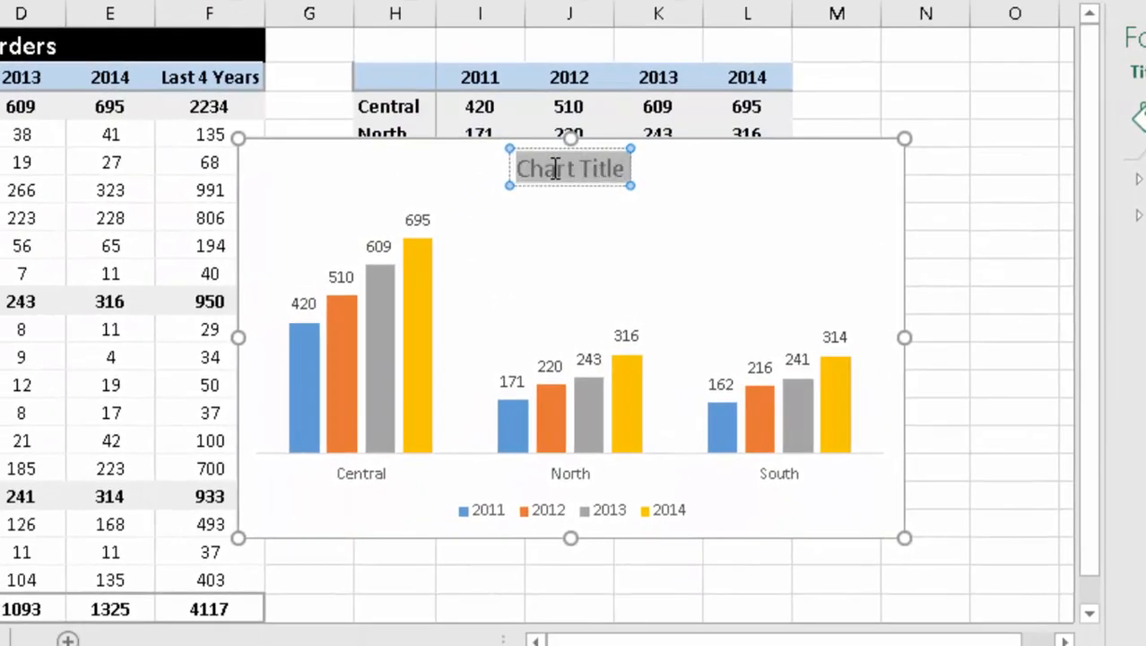
pyautogui.write('Region Wise Orders (2011 to 2014)')
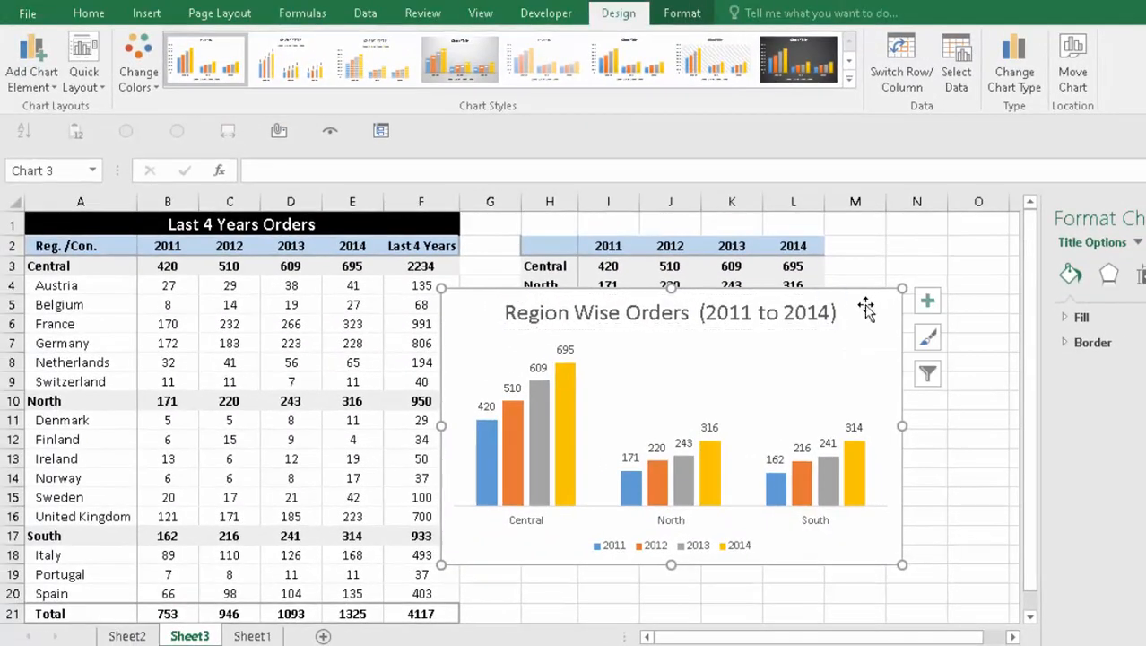
pyautogui.press('Escape')
# - Make the title bold at font size 12 and nudge the chart up and left
pyautogui.click(773, 321)
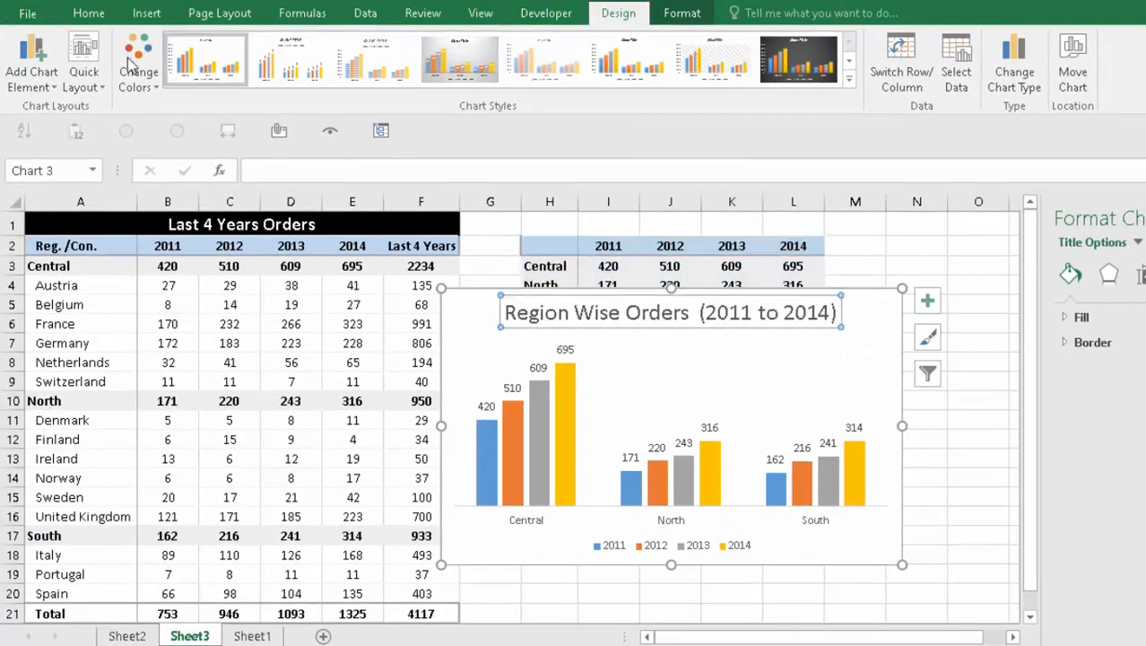
pyautogui.click(89, 13)
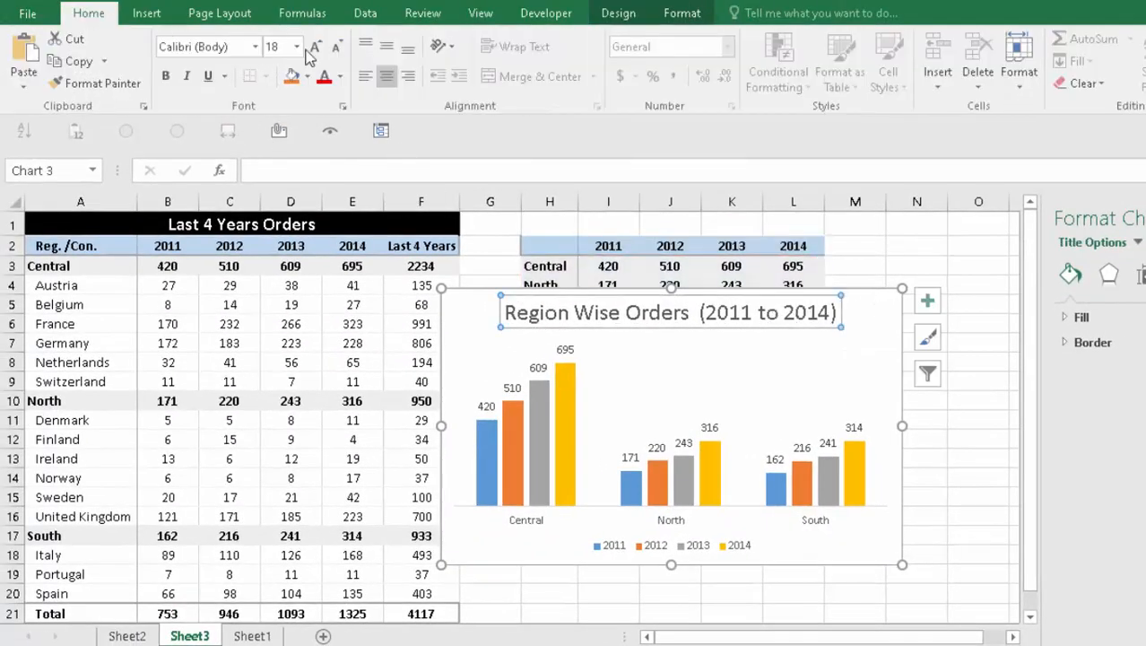
pyautogui.click(338, 50)
pyautogui.click(338, 50)
pyautogui.click(338, 50)
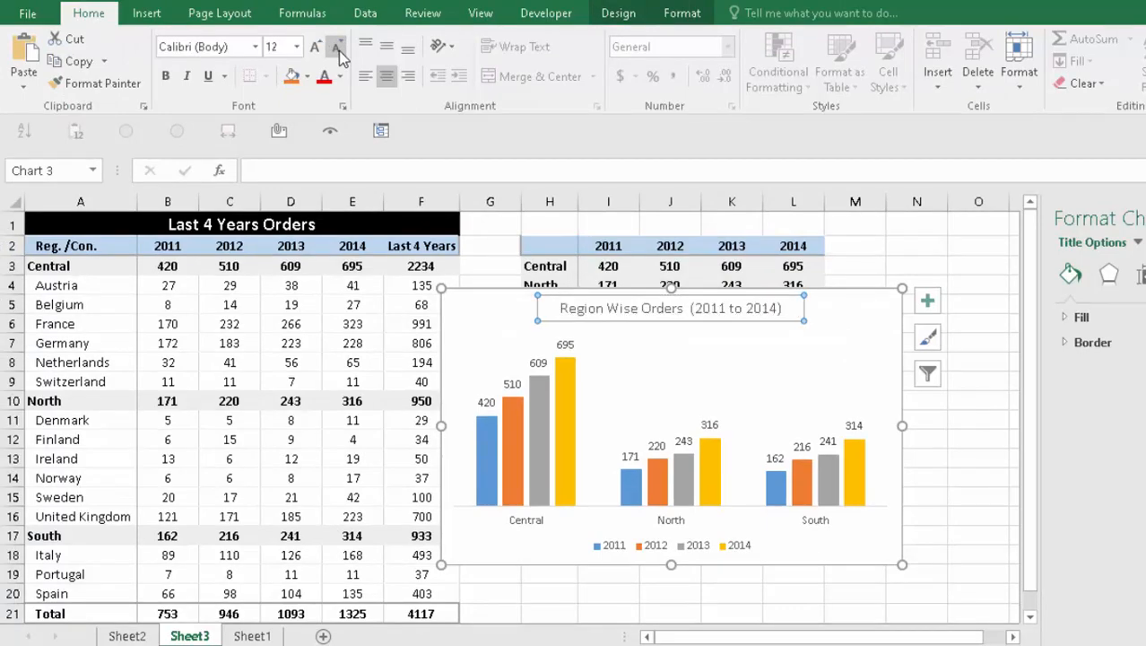
pyautogui.hotkey('ctrl', 'b')
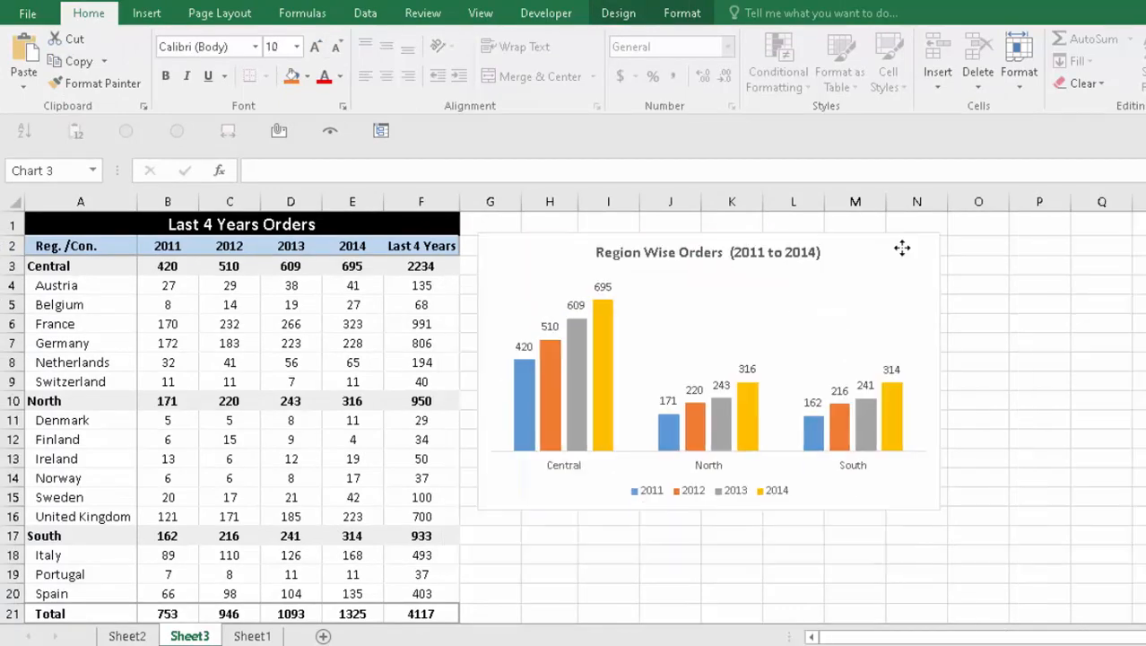
pyautogui.moveTo(901, 248); pyautogui.dragTo(898, 240)
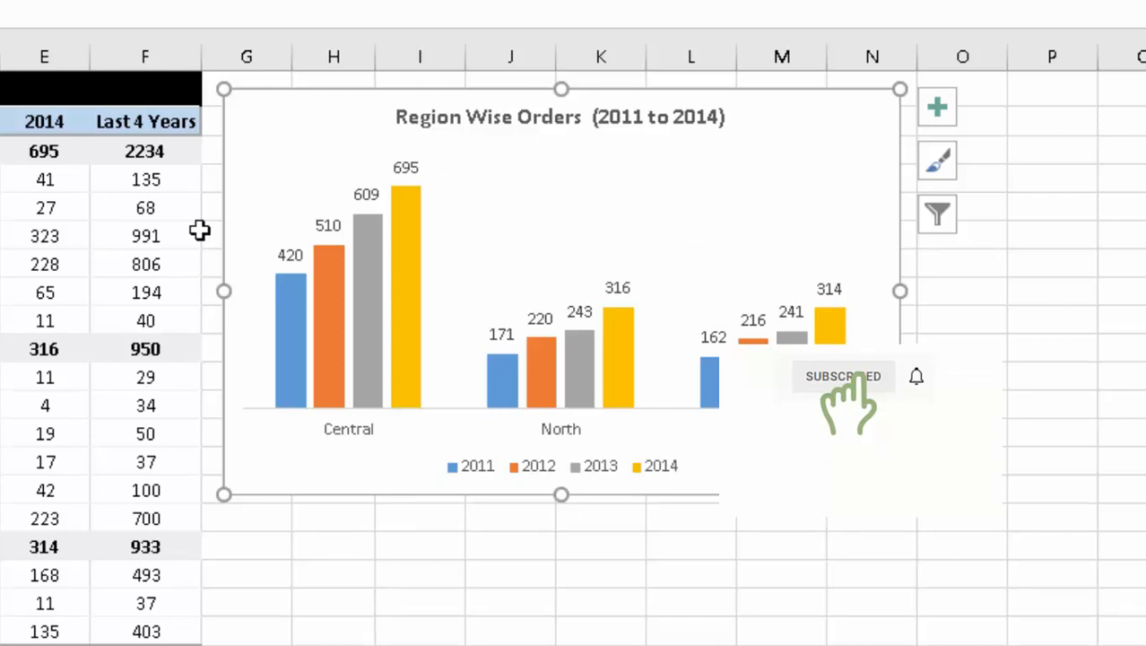
pyautogui.click(326, 573)
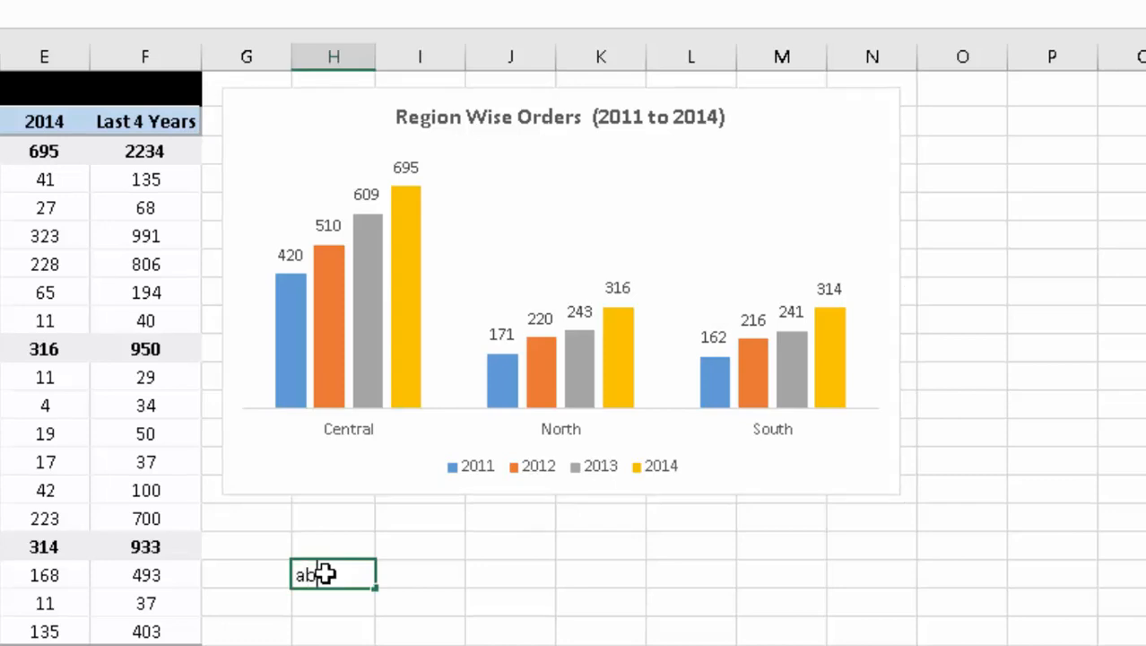
# - Enter the contact e-mail address in the cell below the chart
pyautogui.press('Escape')
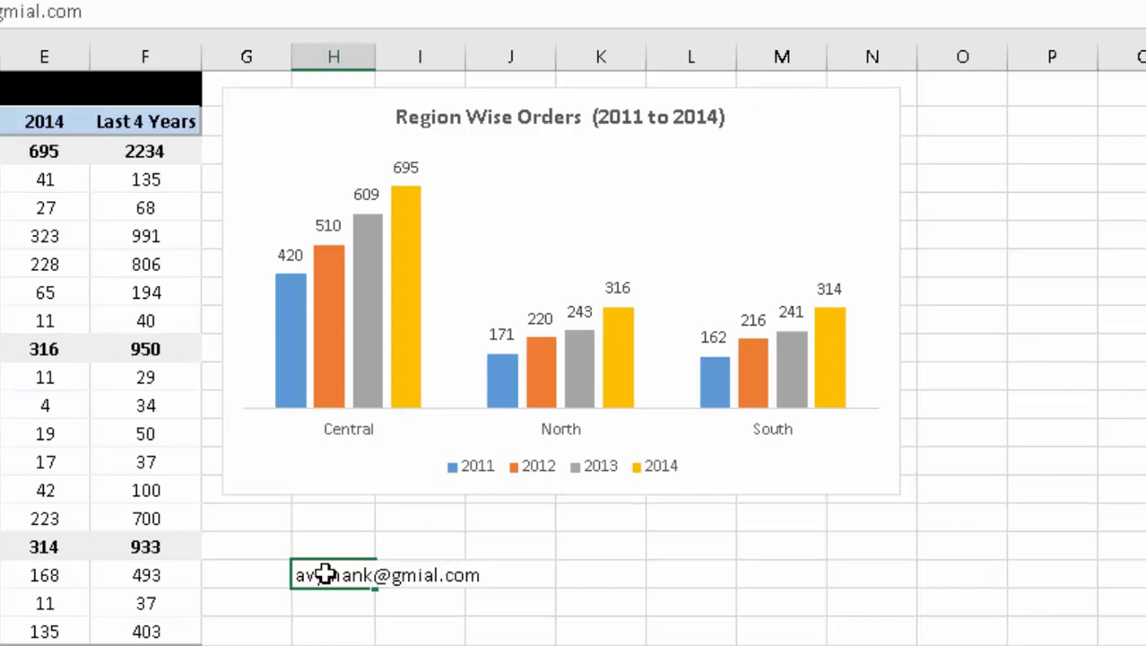
pyautogui.press('Return')
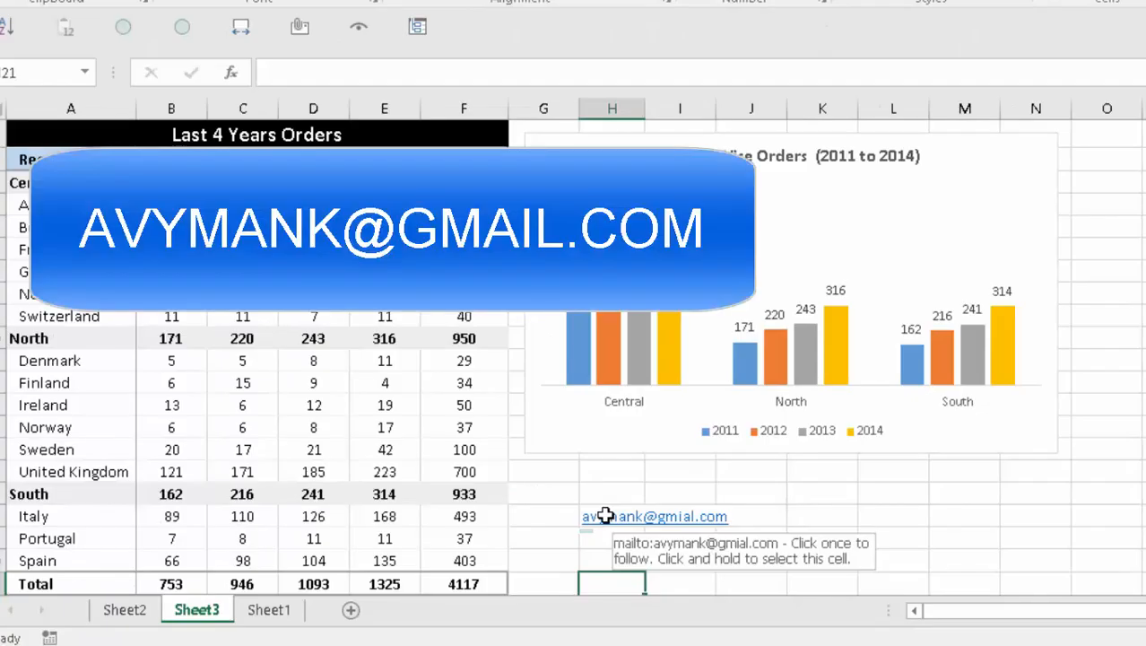